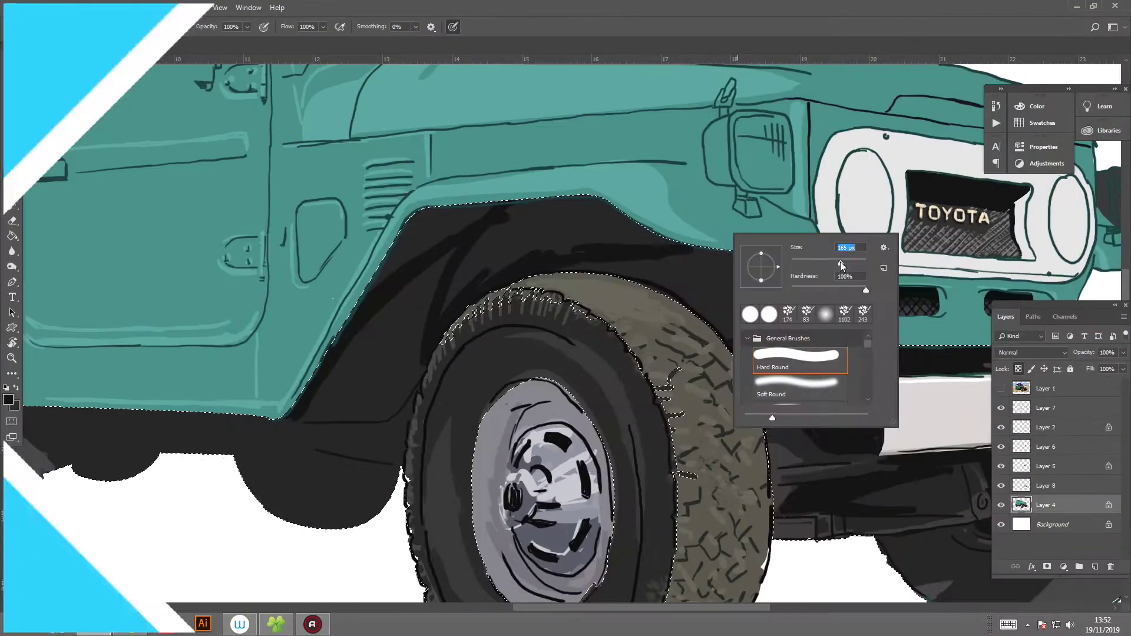
# Step: Paint dark shading into the wheel well behind the front tyre
pyautogui.press('Return')
pyautogui.moveTo(589, 223)
pyautogui.mouseDown()
pyautogui.moveTo(487, 222)
pyautogui.moveTo(518, 253)
pyautogui.moveTo(707, 275)
pyautogui.moveTo(725, 321)
pyautogui.mouseUp()
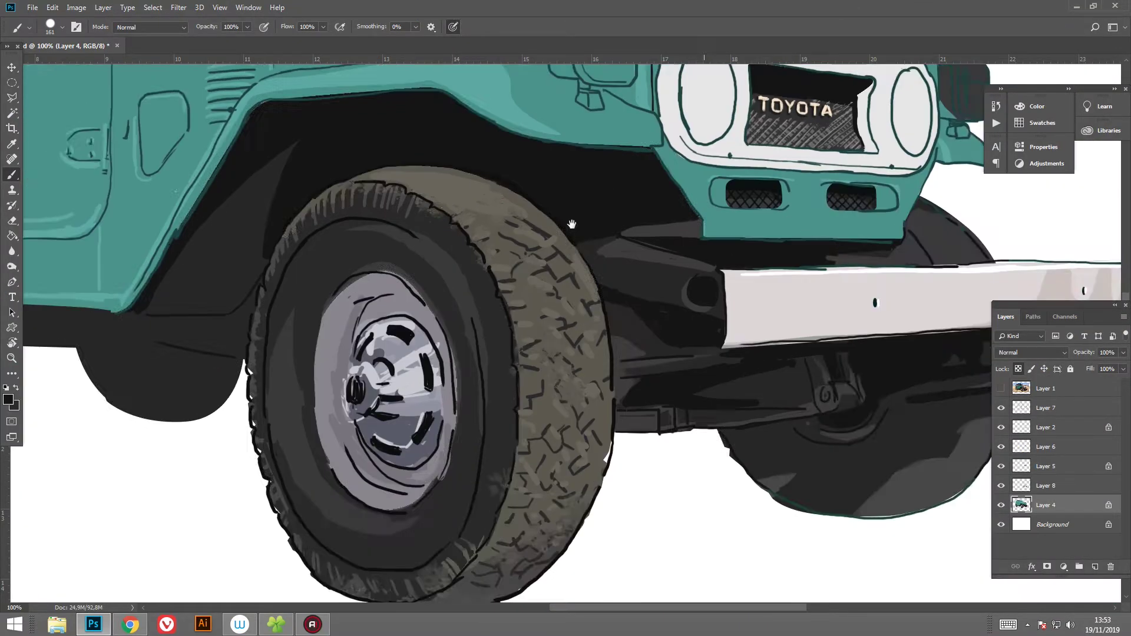
pyautogui.moveTo(805, 263); pyautogui.dragTo(569, 268)
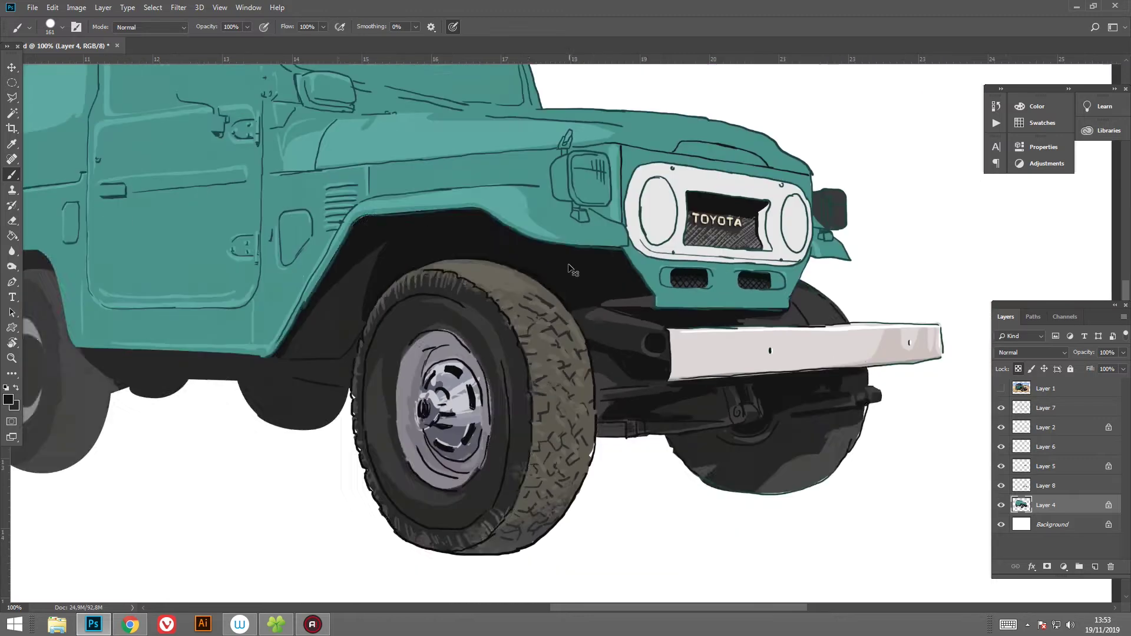
pyautogui.scroll(-3, 569, 268)
pyautogui.scroll(2, 766, 407)
# Step: Switch to a smaller brush and shade the chassis under the bumper dark
pyautogui.rightClick(766, 399)
pyautogui.press('Return')
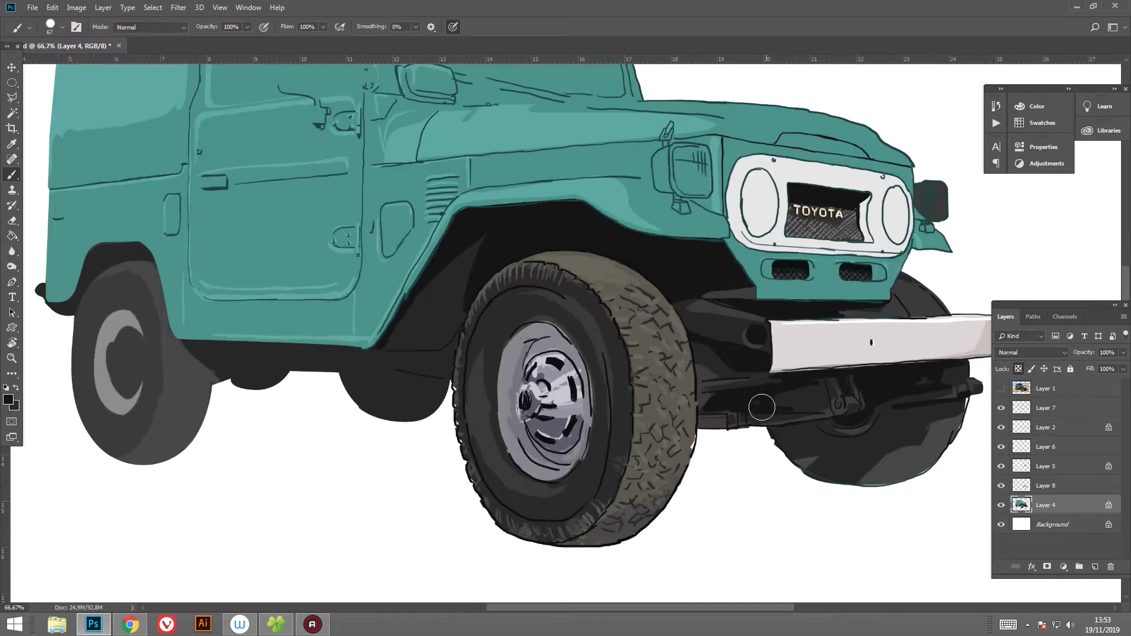
pyautogui.moveTo(775, 405)
pyautogui.mouseDown()
pyautogui.moveTo(819, 392)
pyautogui.moveTo(778, 436)
pyautogui.moveTo(841, 434)
pyautogui.moveTo(828, 428)
pyautogui.moveTo(851, 418)
pyautogui.mouseUp()
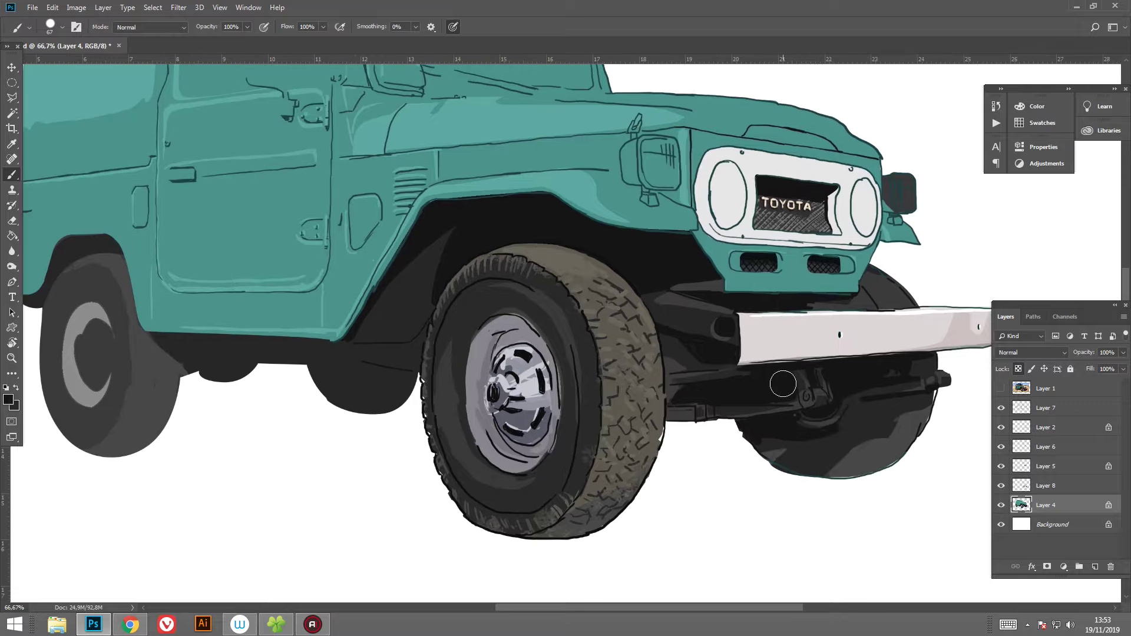
pyautogui.rightClick(779, 342)
pyautogui.moveTo(843, 367); pyautogui.dragTo(847, 370)
pyautogui.press('Return')
pyautogui.press('Return')
pyautogui.moveTo(832, 429); pyautogui.dragTo(865, 438)
# Step: Set the brush to 21 px, make Layer 7 active, and bring the grille into view
pyautogui.rightClick(739, 348)
pyautogui.write('21')
pyautogui.press('Return')
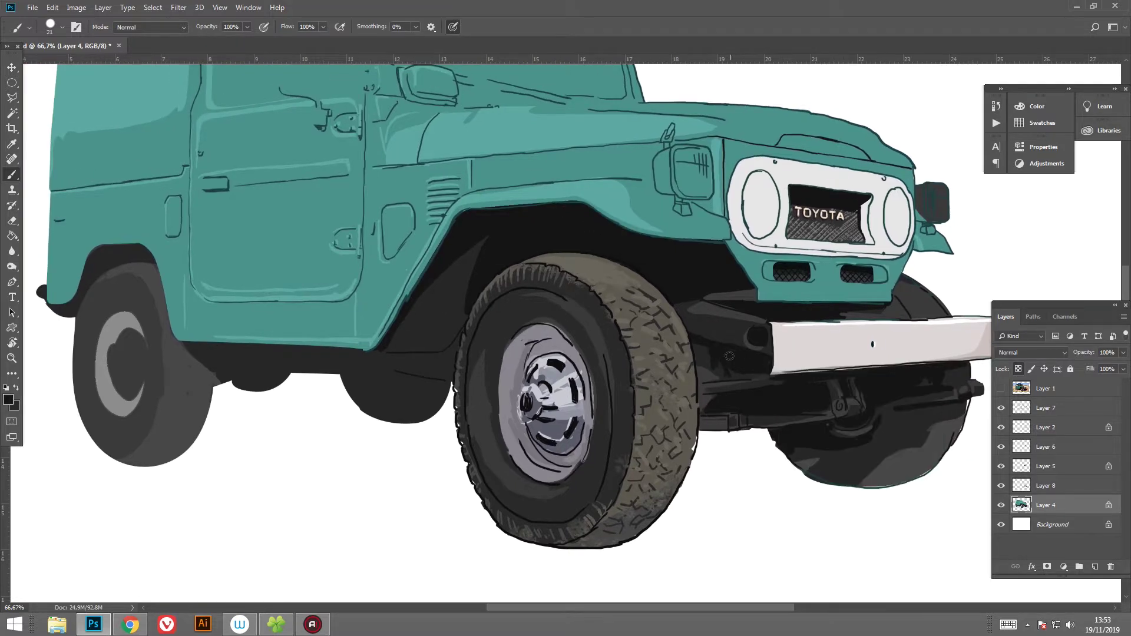
pyautogui.hotkey('alt', ']')
pyautogui.moveTo(756, 378)
pyautogui.mouseDown()
pyautogui.moveTo(889, 389)
pyautogui.moveTo(750, 313)
pyautogui.moveTo(794, 351)
pyautogui.mouseUp()
pyautogui.hotkey('alt', ']')
pyautogui.hotkey('alt', ']')
pyautogui.hotkey('alt', ']')
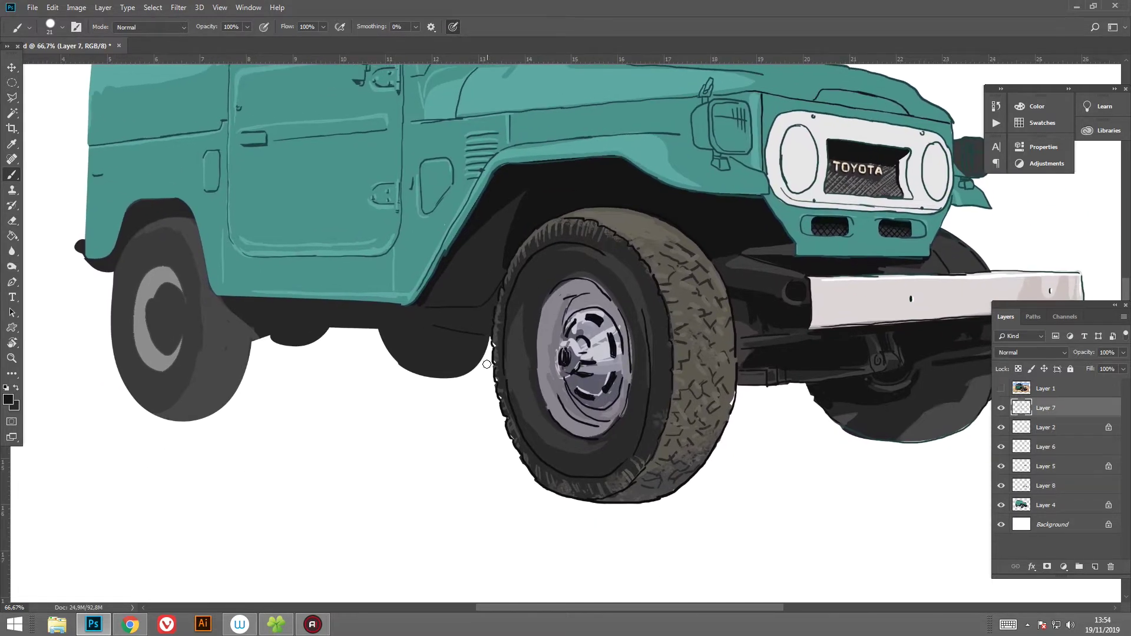
pyautogui.scroll(1, 460, 363)
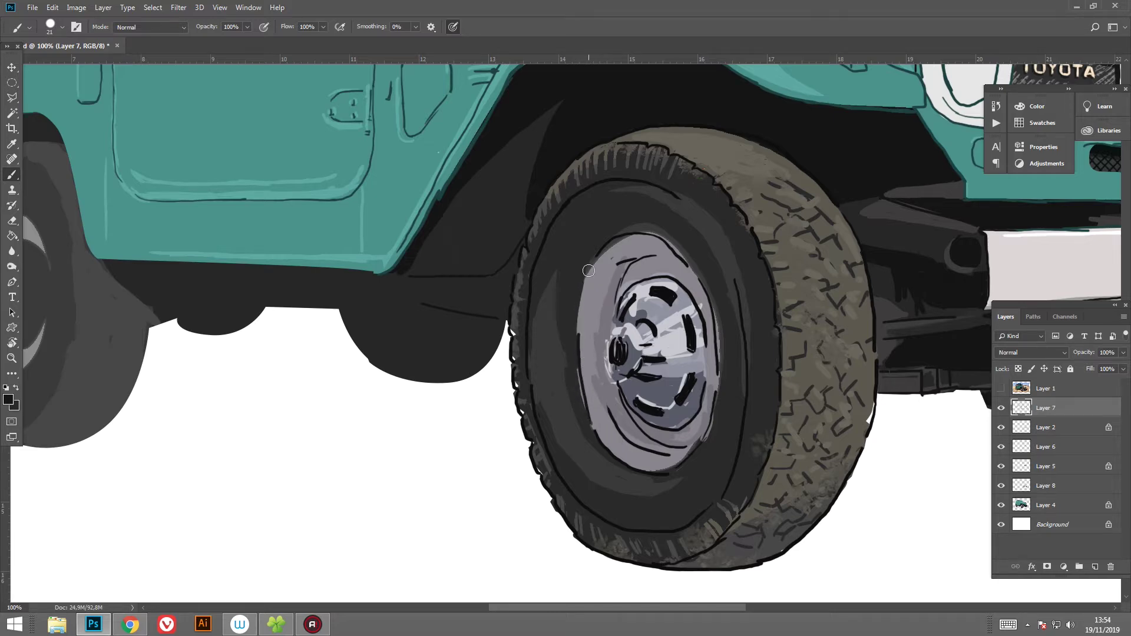
pyautogui.moveTo(814, 321); pyautogui.dragTo(512, 487)
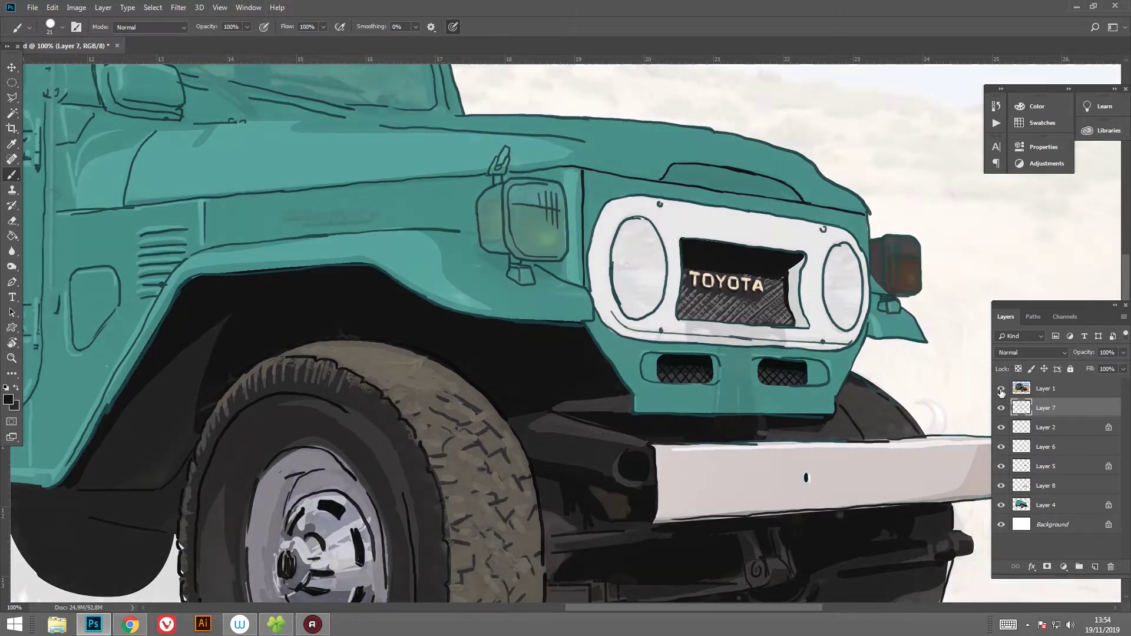
# Step: Trace the hood's top strip with the Pen tool and convert it to a selection
pyautogui.moveTo(210, 120); pyautogui.dragTo(299, 315)
pyautogui.press('p')
pyautogui.click(542, 306)
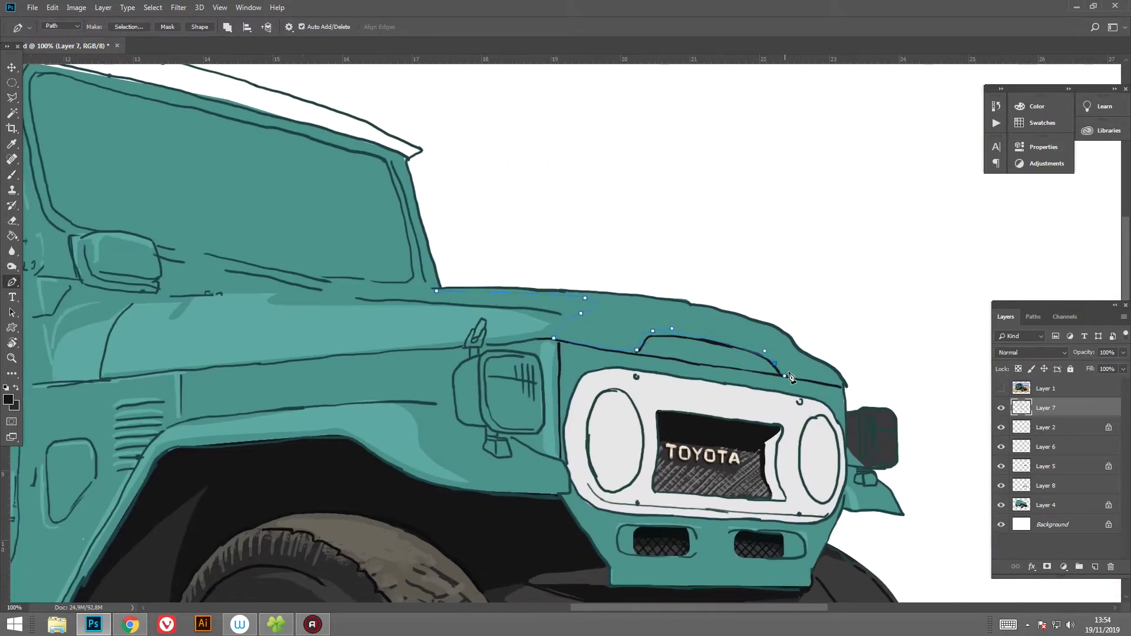
pyautogui.click(843, 384)
pyautogui.moveTo(508, 291); pyautogui.dragTo(659, 282)
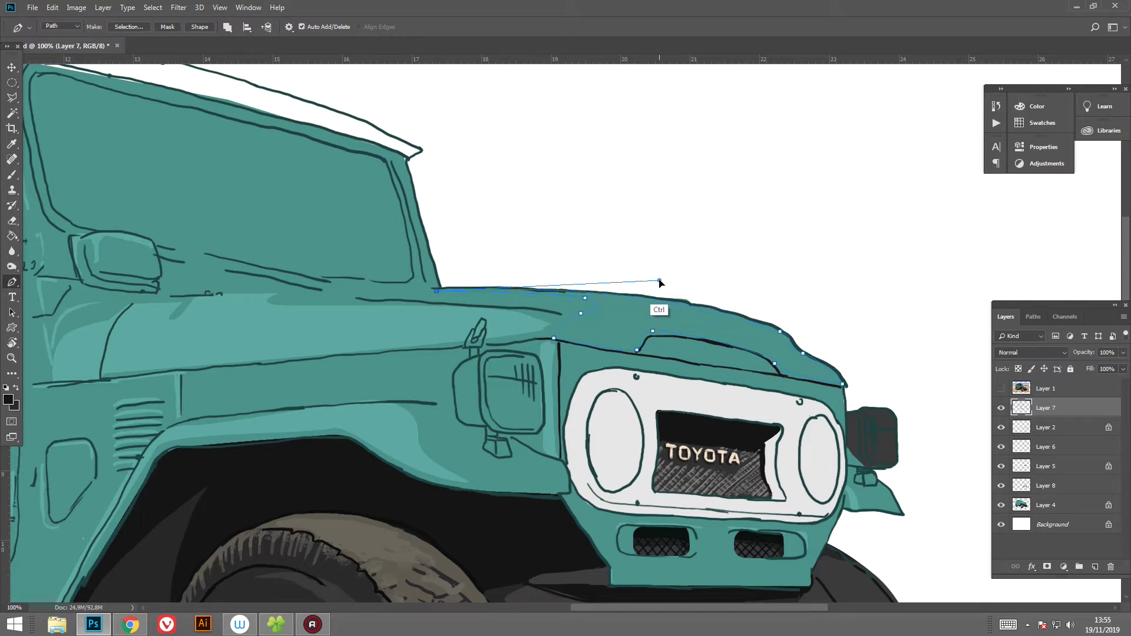
pyautogui.click(130, 27)
pyautogui.click(625, 170)
# Step: Fill the hood strip selection with teal on Layer 4, then deselect
pyautogui.click(9, 400)
pyautogui.click(233, 311)
pyautogui.click(1073, 340)
pyautogui.click(1046, 505)
pyautogui.hotkey('alt', 'BackSpace')
pyautogui.hotkey('ctrl', 'd')
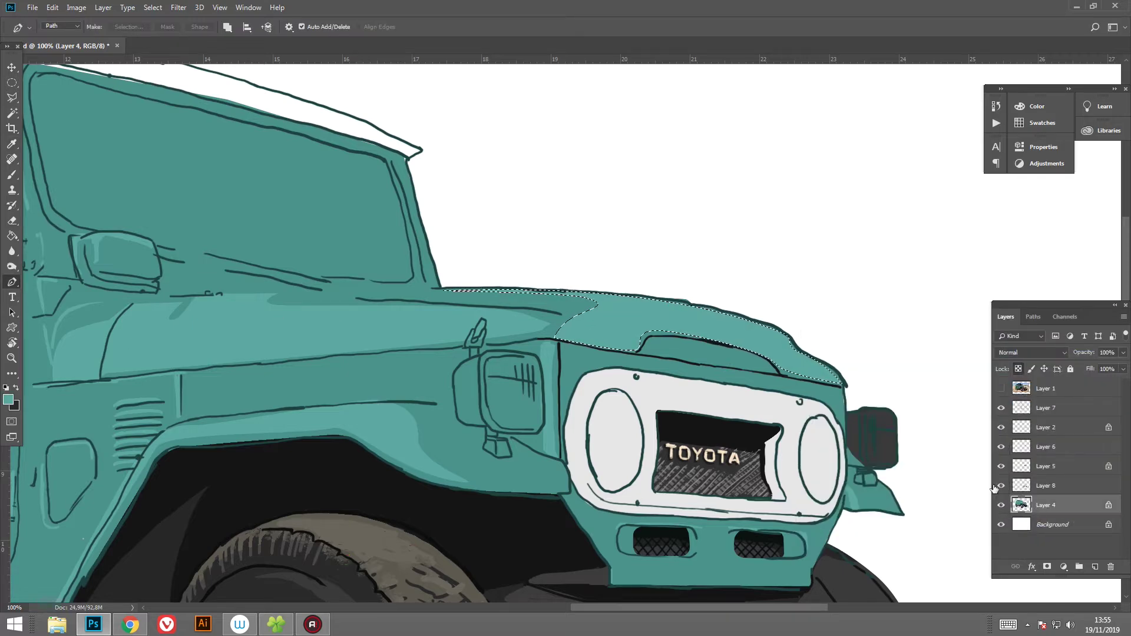
# Step: Outline the hood scoop above the grille and turn it into a selection
pyautogui.moveTo(428, 361)
pyautogui.mouseDown()
pyautogui.moveTo(501, 316)
pyautogui.moveTo(450, 359)
pyautogui.mouseUp()
pyautogui.moveTo(657, 351); pyautogui.dragTo(675, 338)
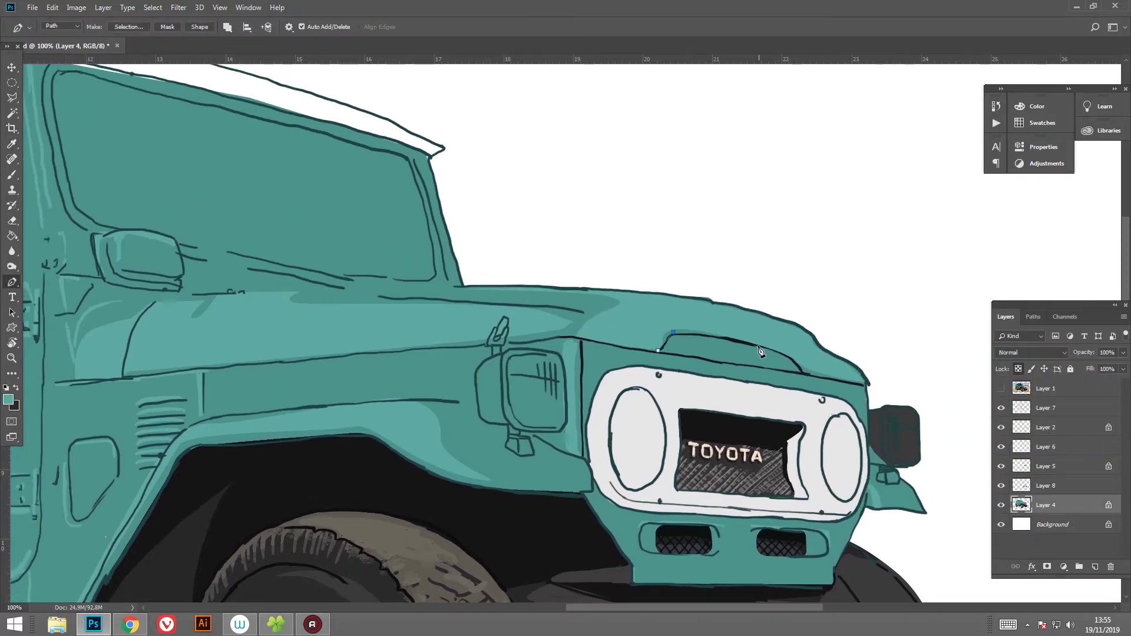
pyautogui.click(800, 371)
pyautogui.click(129, 27)
pyautogui.click(628, 163)
# Step: Fill the hood scoop selection with dark teal 174642
pyautogui.press('i')
pyautogui.click(9, 400)
pyautogui.click(898, 445)
pyautogui.click(1076, 340)
pyautogui.hotkey('alt', 'BackSpace')
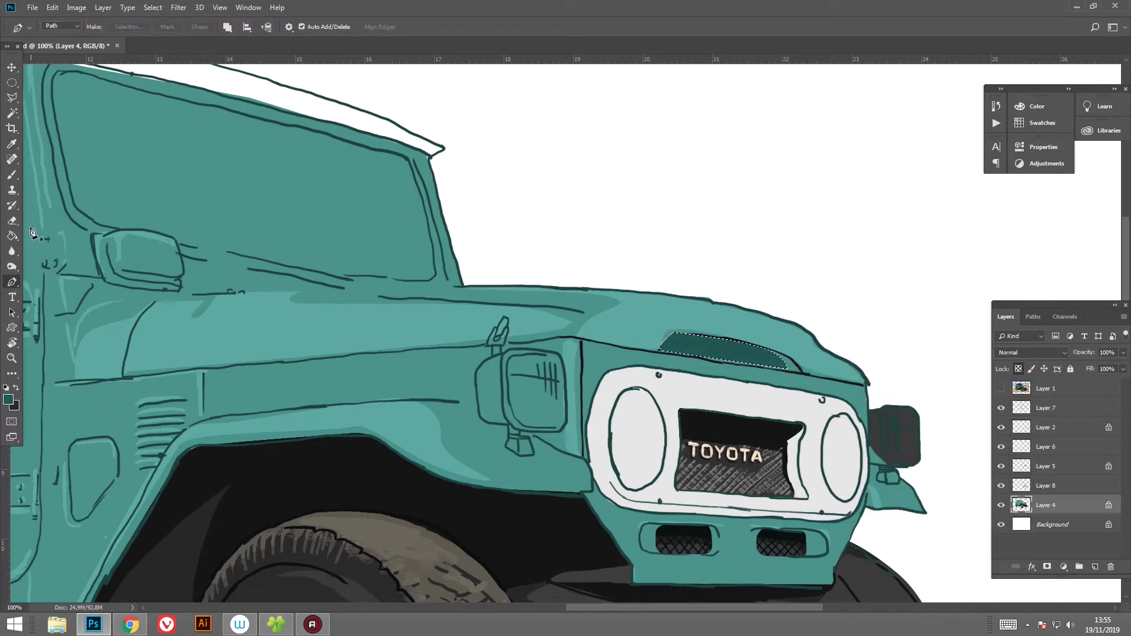
# Step: Set the brush to 64 px, deselect, and bring the grille area into view
pyautogui.click(9, 399)
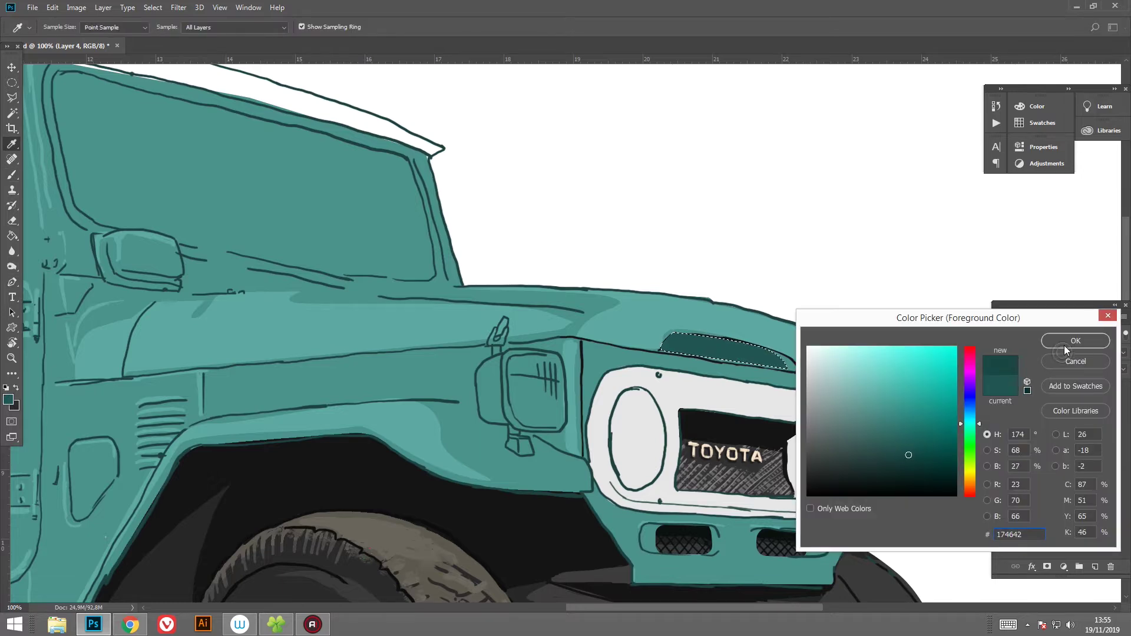
pyautogui.click(1065, 341)
pyautogui.press('b')
pyautogui.rightClick(739, 316)
pyautogui.moveTo(817, 345); pyautogui.dragTo(832, 345)
pyautogui.press('Return')
pyautogui.hotkey('ctrl', 'd')
pyautogui.moveTo(822, 401)
pyautogui.mouseDown()
pyautogui.moveTo(754, 318)
pyautogui.moveTo(787, 257)
pyautogui.mouseUp()
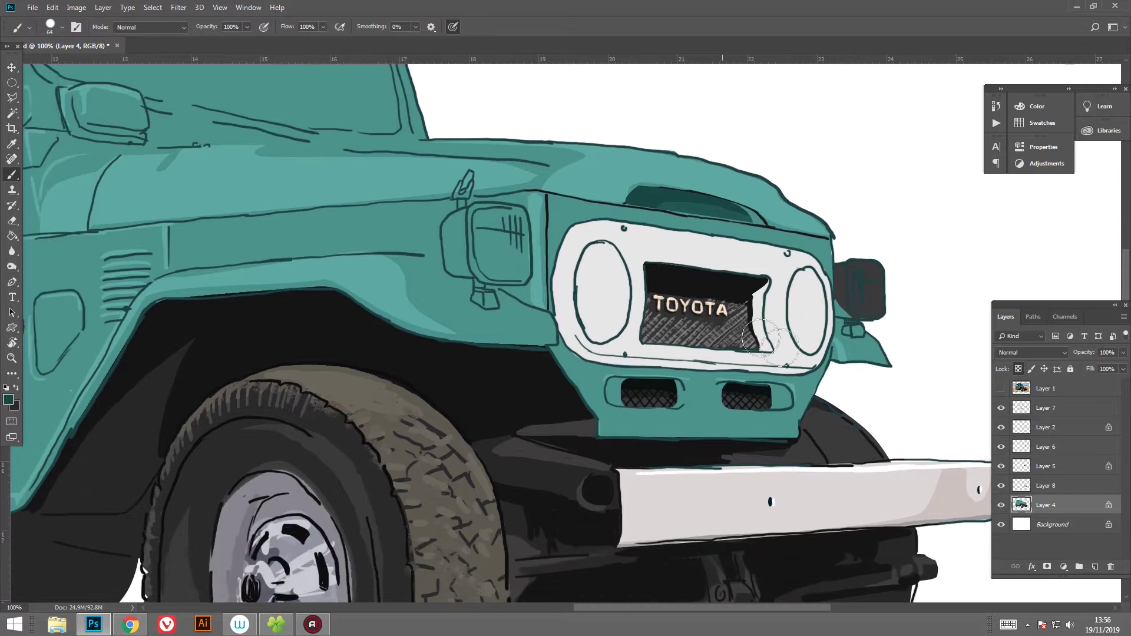
# Step: Lock Layer 7 transparency and darken the side lamp and headlight ring edge
pyautogui.click(1046, 407)
pyautogui.press('/')
pyautogui.moveTo(582, 244); pyautogui.dragTo(574, 344)
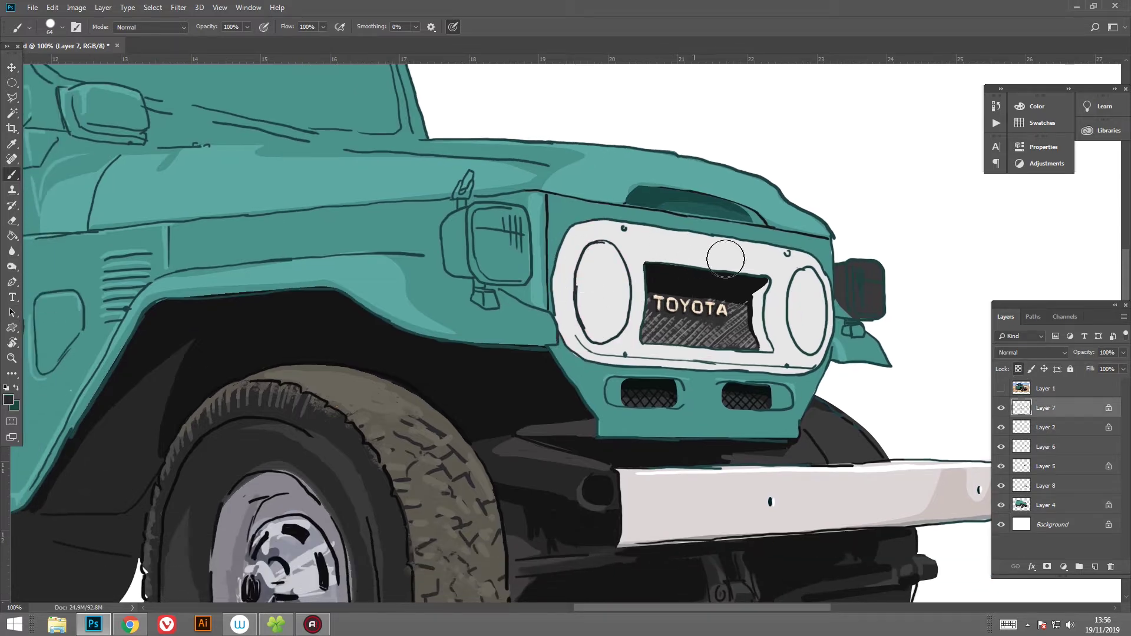
pyautogui.moveTo(846, 289)
pyautogui.mouseDown()
pyautogui.moveTo(848, 306)
pyautogui.moveTo(866, 309)
pyautogui.mouseUp()
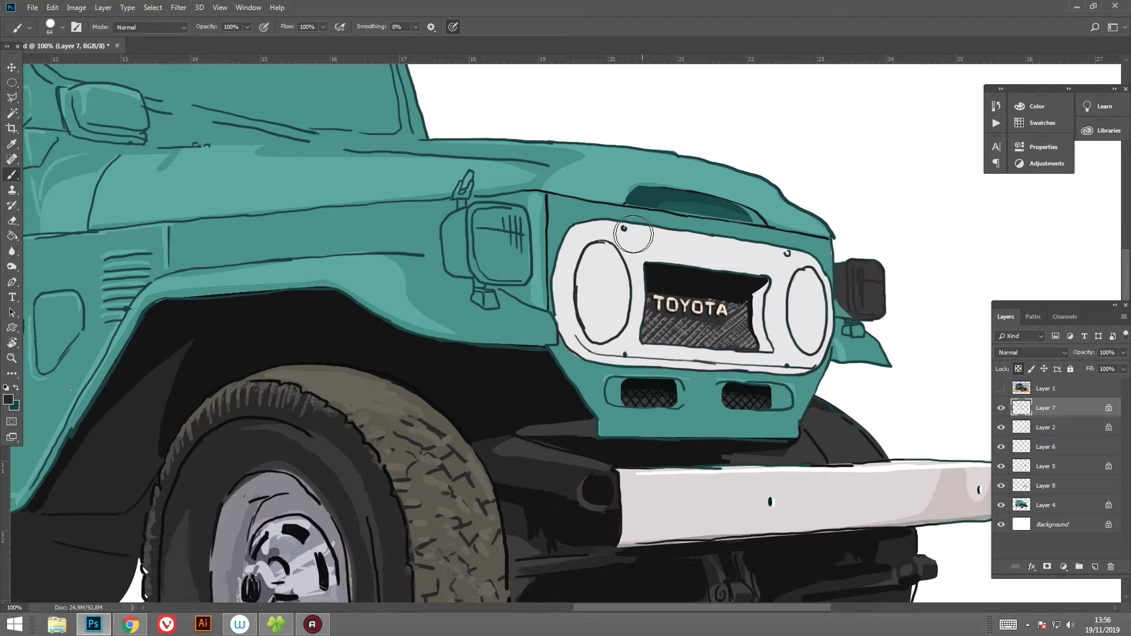
pyautogui.moveTo(719, 338); pyautogui.dragTo(672, 287)
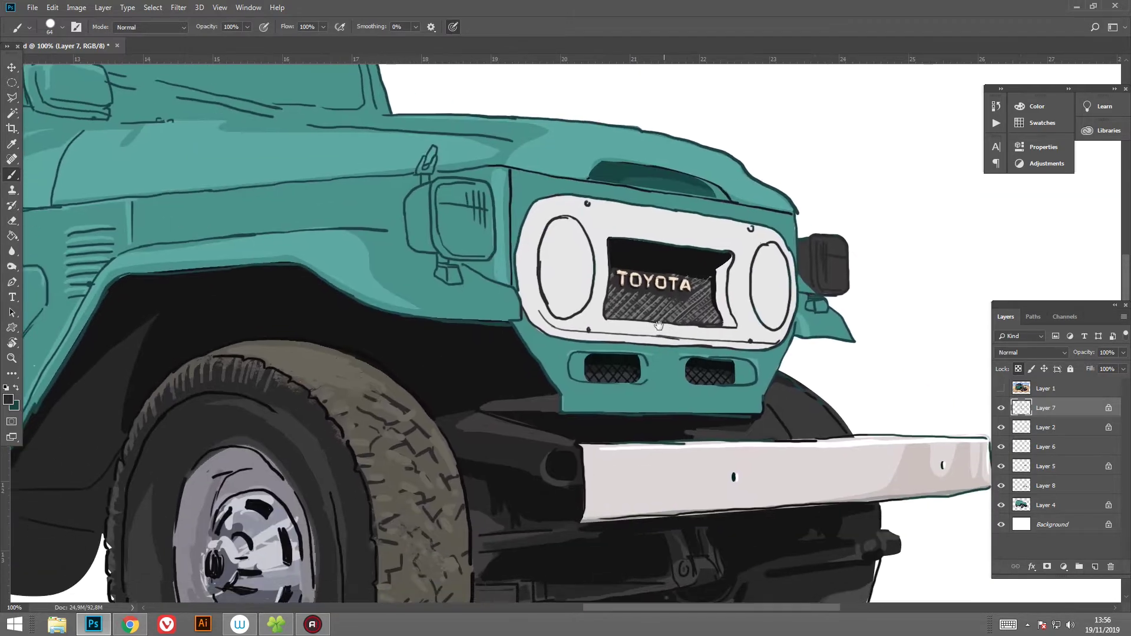
pyautogui.moveTo(635, 244); pyautogui.dragTo(564, 148)
# Step: On Layer 4, paint grey-brown highlights onto the far tyre behind the bumper
pyautogui.click(1023, 516)
pyautogui.press('i')
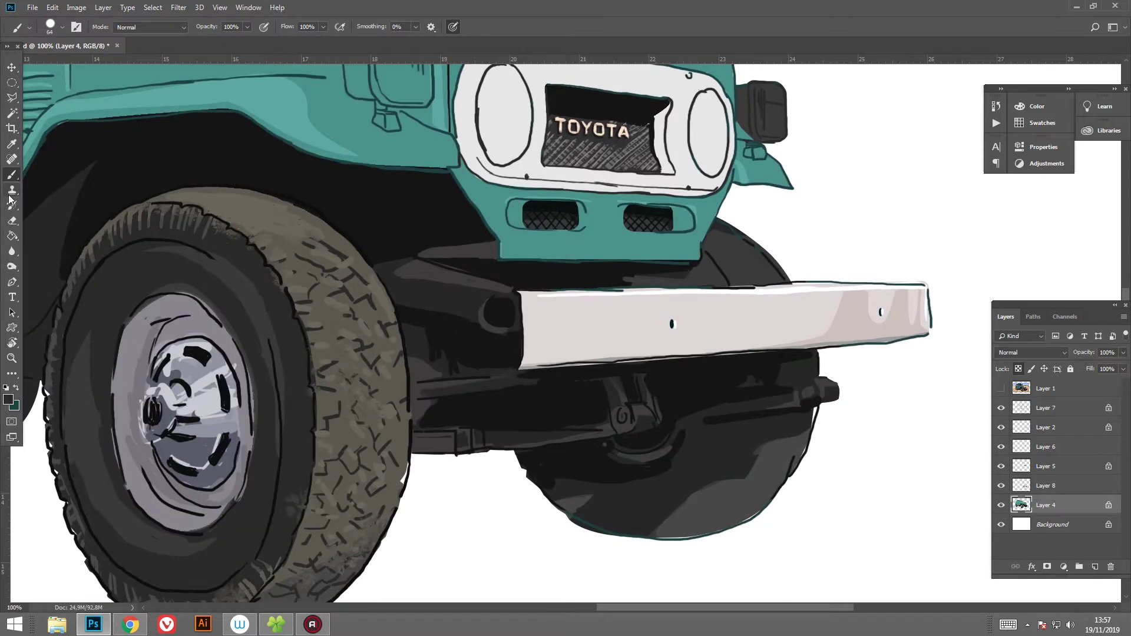
pyautogui.click(8, 401)
pyautogui.press('Return')
pyautogui.press('b')
pyautogui.moveTo(748, 247)
pyautogui.mouseDown()
pyautogui.moveTo(716, 243)
pyautogui.moveTo(819, 342)
pyautogui.moveTo(807, 374)
pyautogui.moveTo(790, 366)
pyautogui.moveTo(804, 382)
pyautogui.moveTo(652, 500)
pyautogui.mouseUp()
pyautogui.scroll(-2, 805, 383)
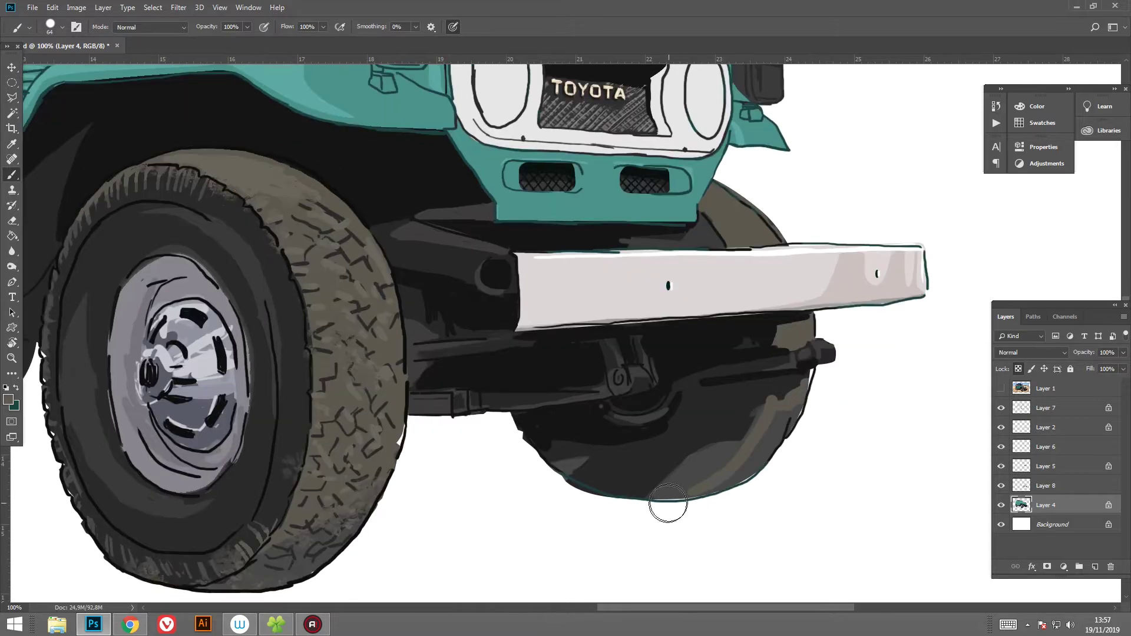
pyautogui.moveTo(796, 413); pyautogui.dragTo(765, 467)
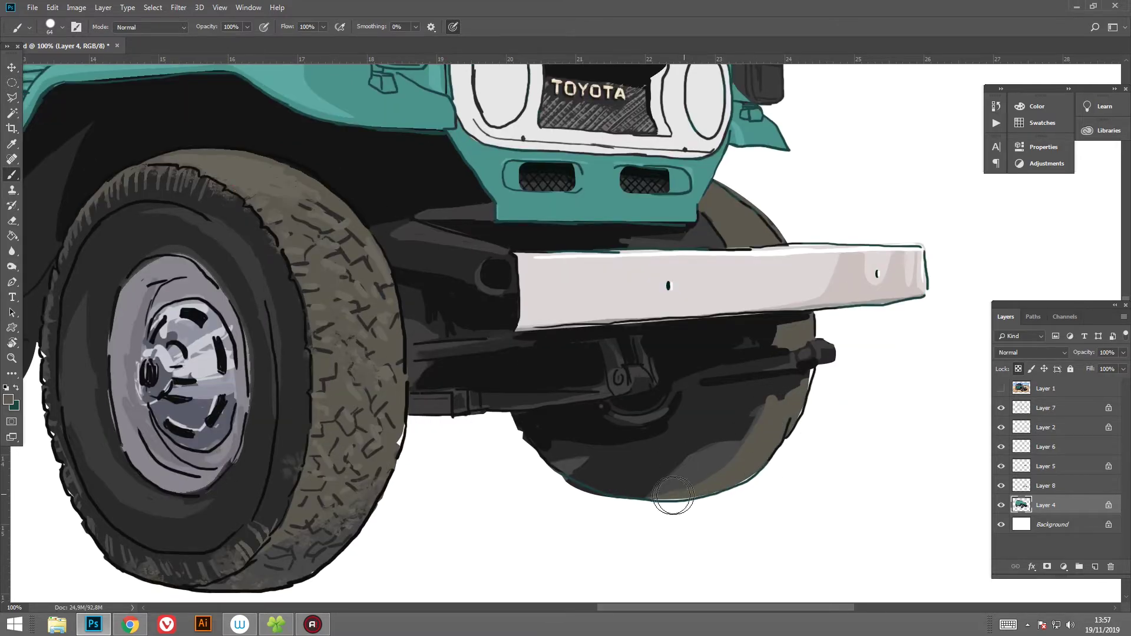
pyautogui.hotkey('alt', '.')
pyautogui.click(5, 401)
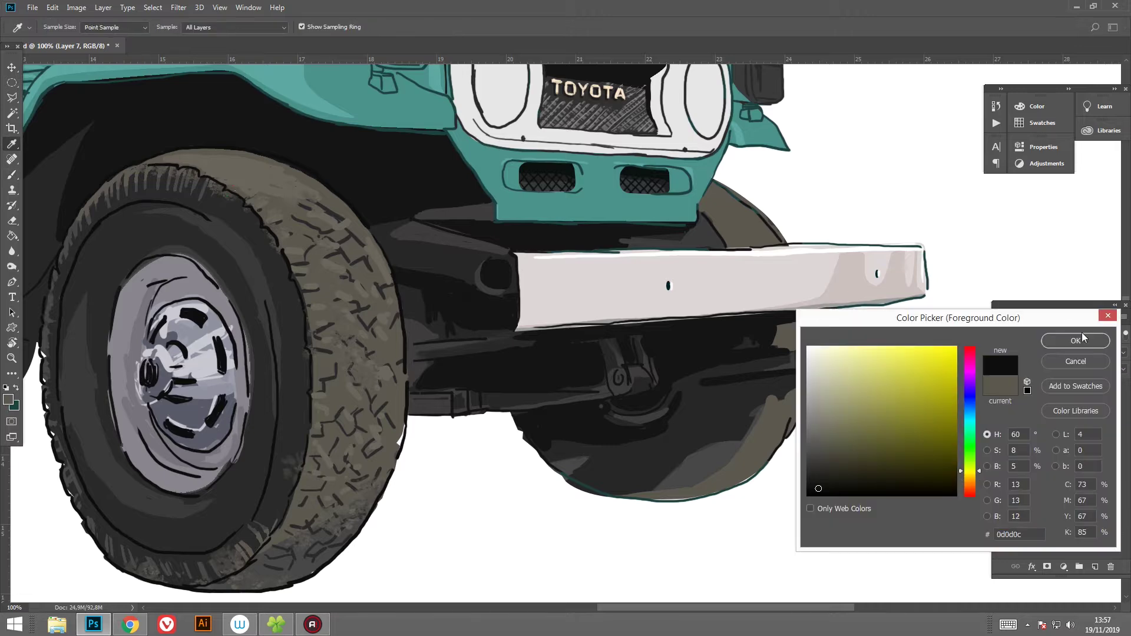
# Step: Paint near-black tread marks on the far tyre with a 14 px brush
pyautogui.click(1070, 333)
pyautogui.moveTo(787, 407); pyautogui.dragTo(768, 452)
pyautogui.rightClick(783, 504)
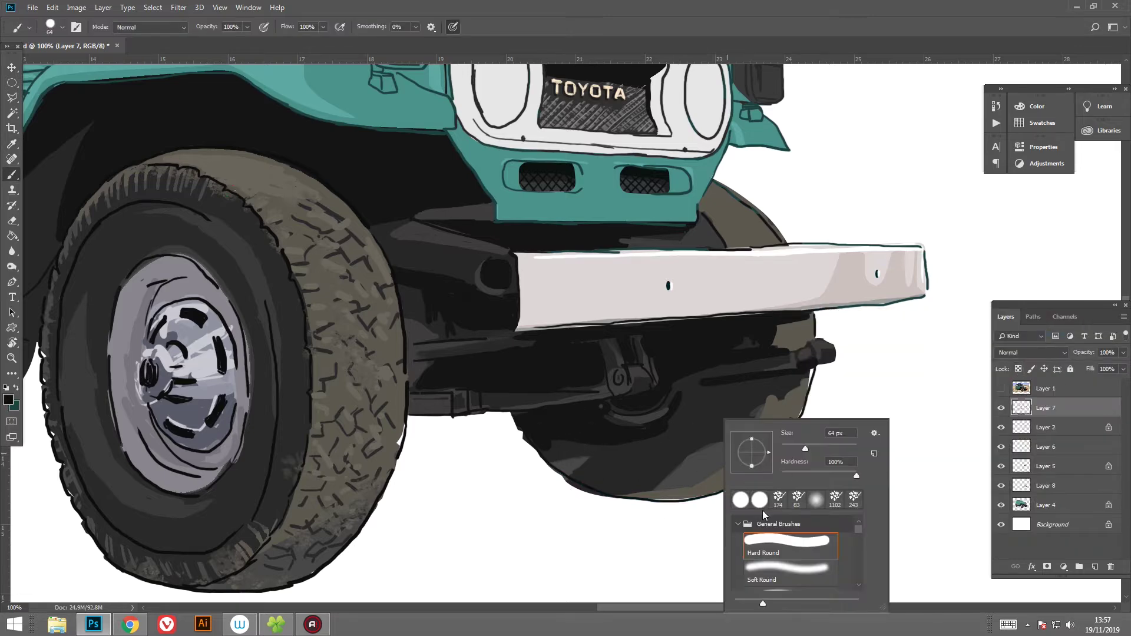
pyautogui.press('Return')
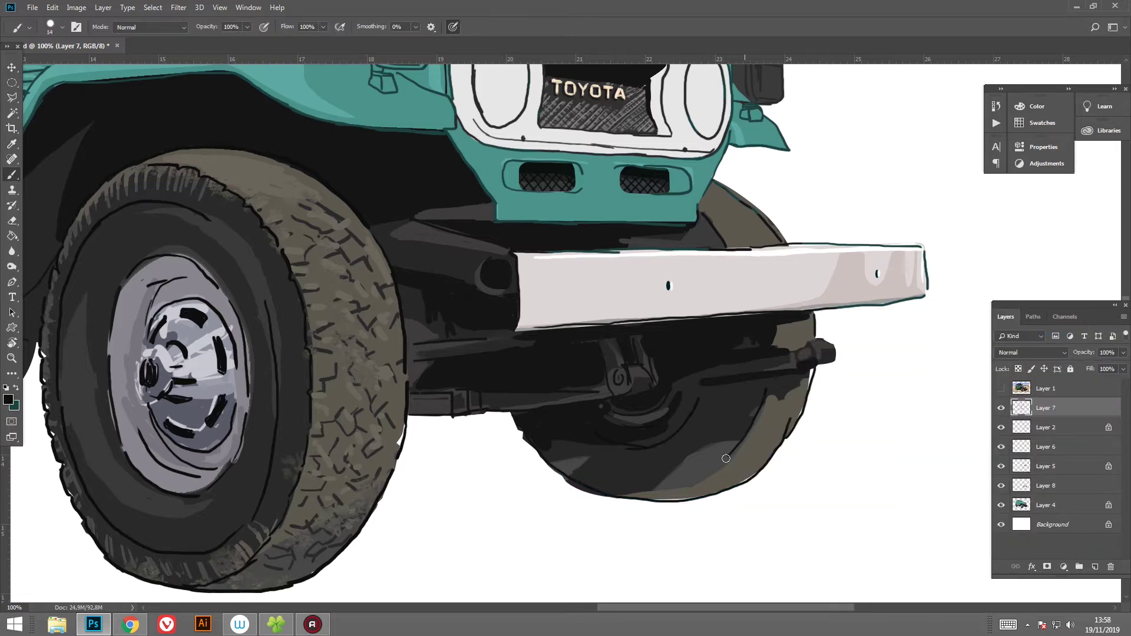
pyautogui.click(4, 400)
pyautogui.click(1086, 336)
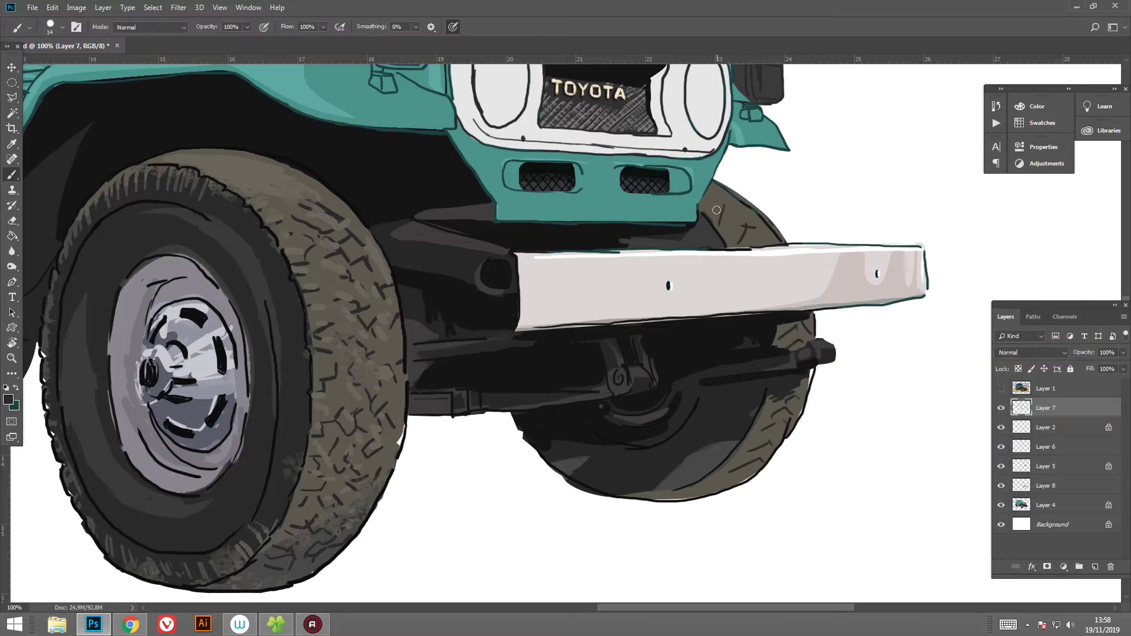
# Step: Bring the near front wheel into view and sample light grey from its hub
pyautogui.moveTo(663, 488); pyautogui.dragTo(1079, 420)
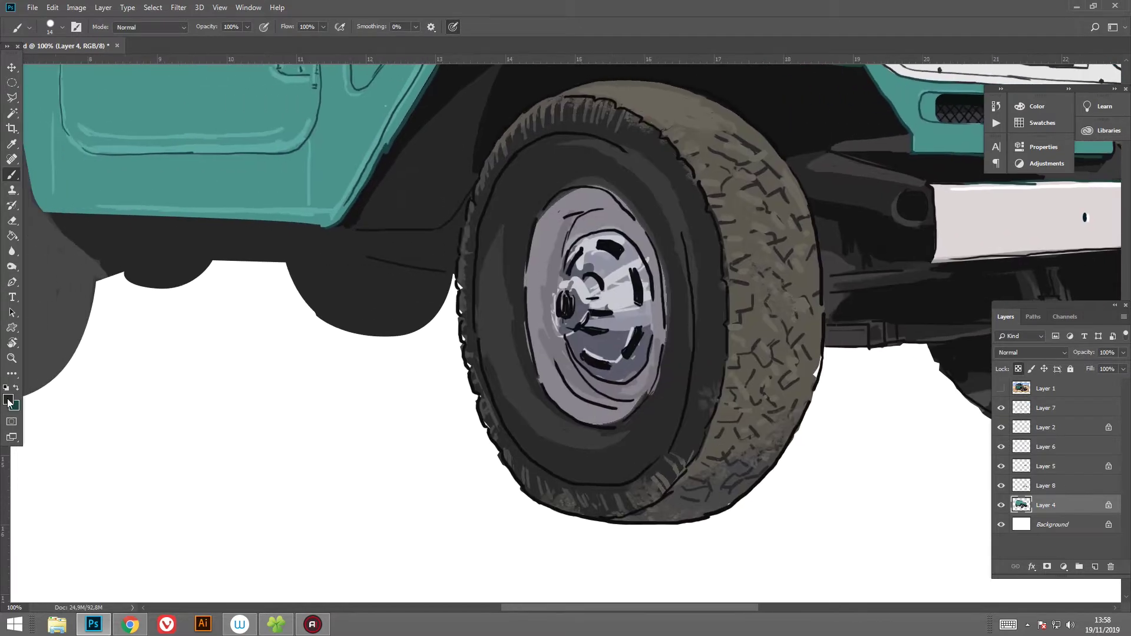
pyautogui.click(8, 401)
pyautogui.click(619, 296)
pyautogui.press('Return')
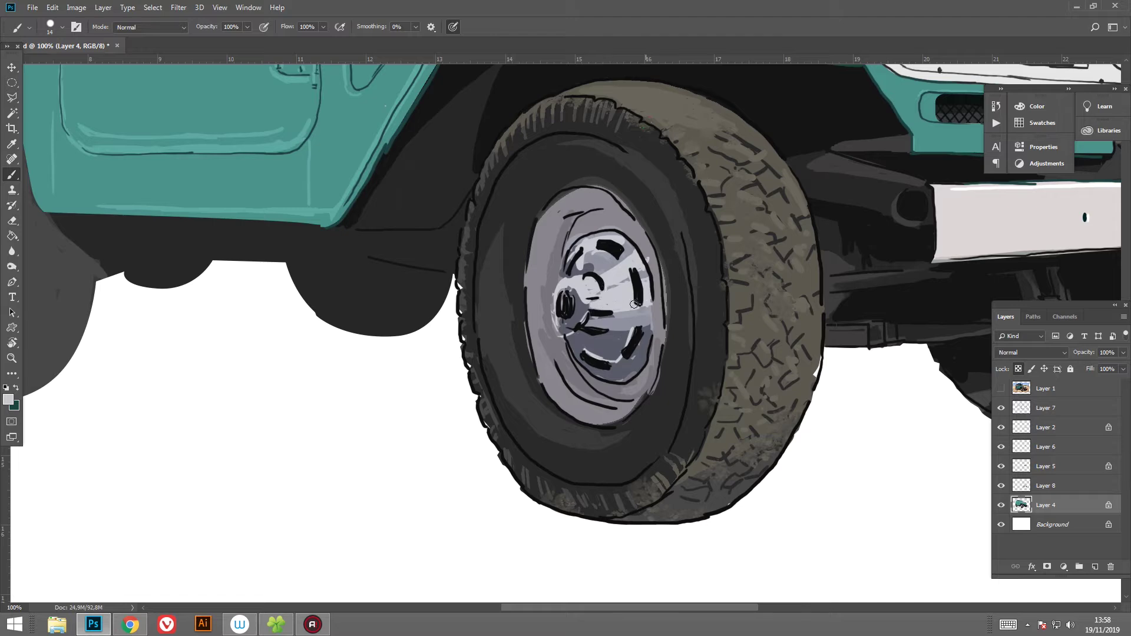
# Step: Sample hub colours and near-white to add slots and highlights on the front hub cap
pyautogui.click(8, 400)
pyautogui.click(621, 283)
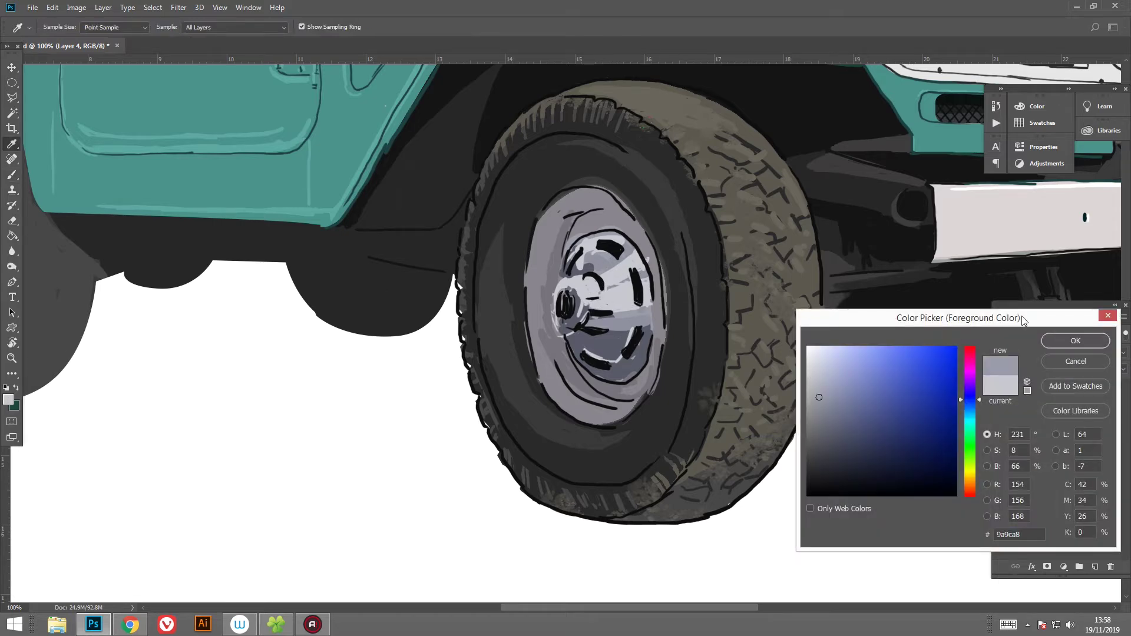
pyautogui.press('Return')
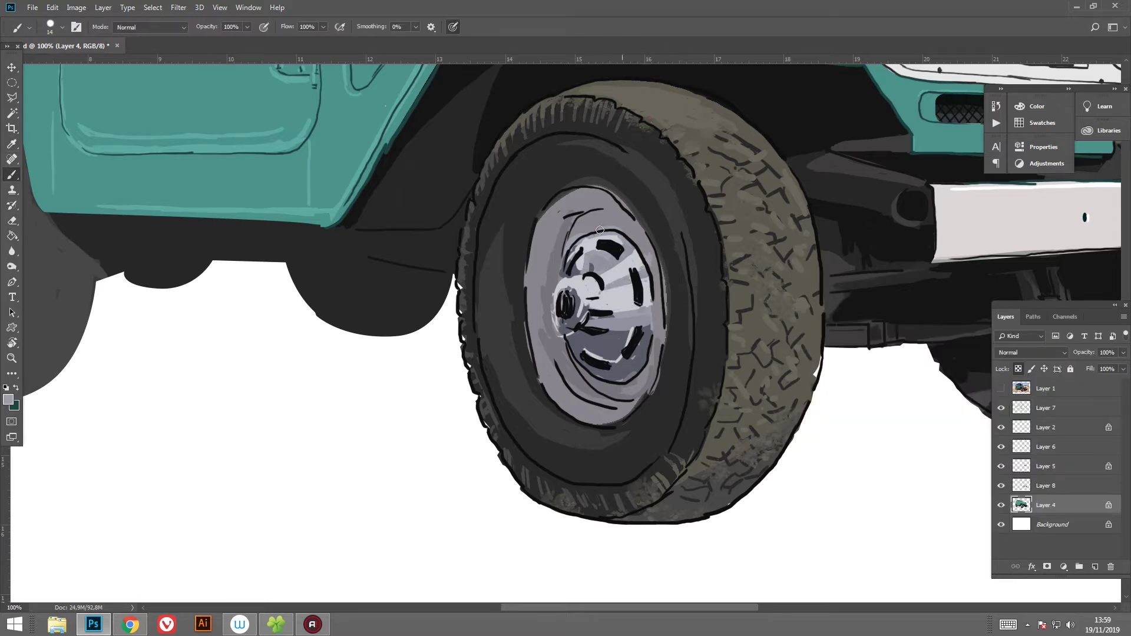
pyautogui.click(8, 401)
pyautogui.click(585, 319)
pyautogui.press('Return')
pyautogui.click(9, 401)
pyautogui.press('Return')
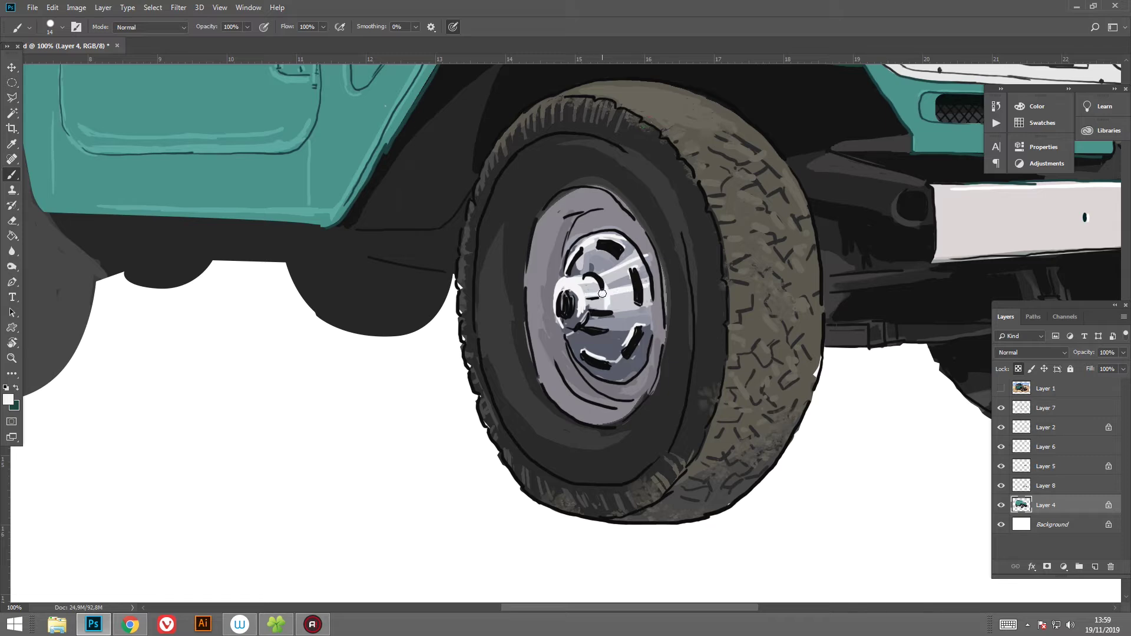
# Step: Sample grey from the hubcap, then pull back to show the truck's side and grille
pyautogui.moveTo(605, 316); pyautogui.dragTo(634, 364)
pyautogui.click(9, 401)
pyautogui.click(528, 286)
pyautogui.press('Return')
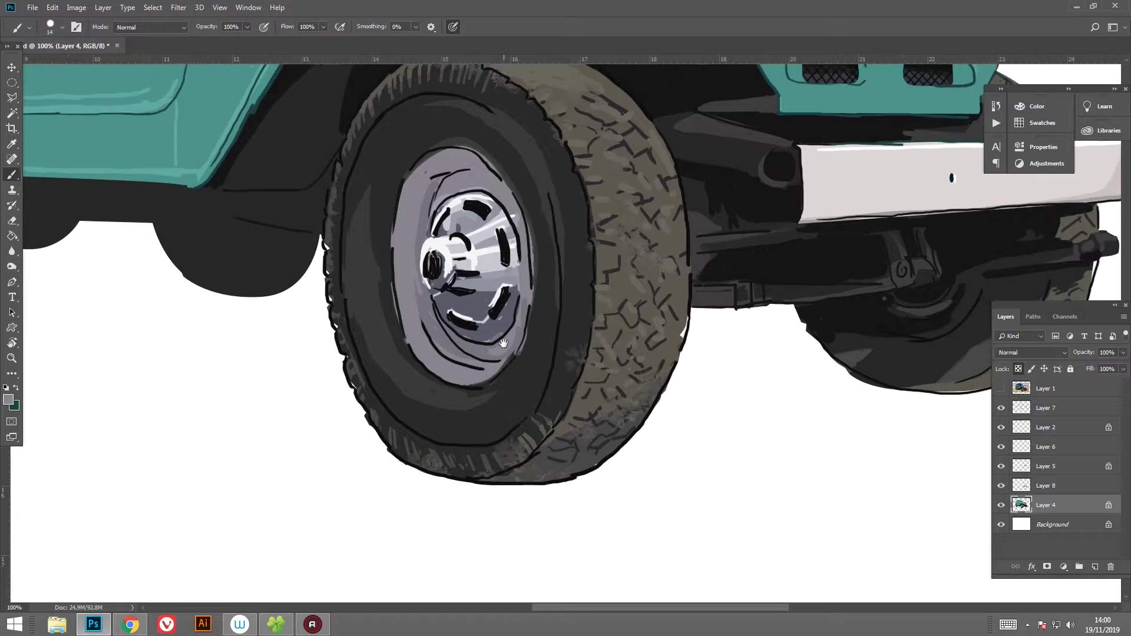
pyautogui.moveTo(526, 279); pyautogui.dragTo(214, 292)
pyautogui.scroll(-2, 799, 377)
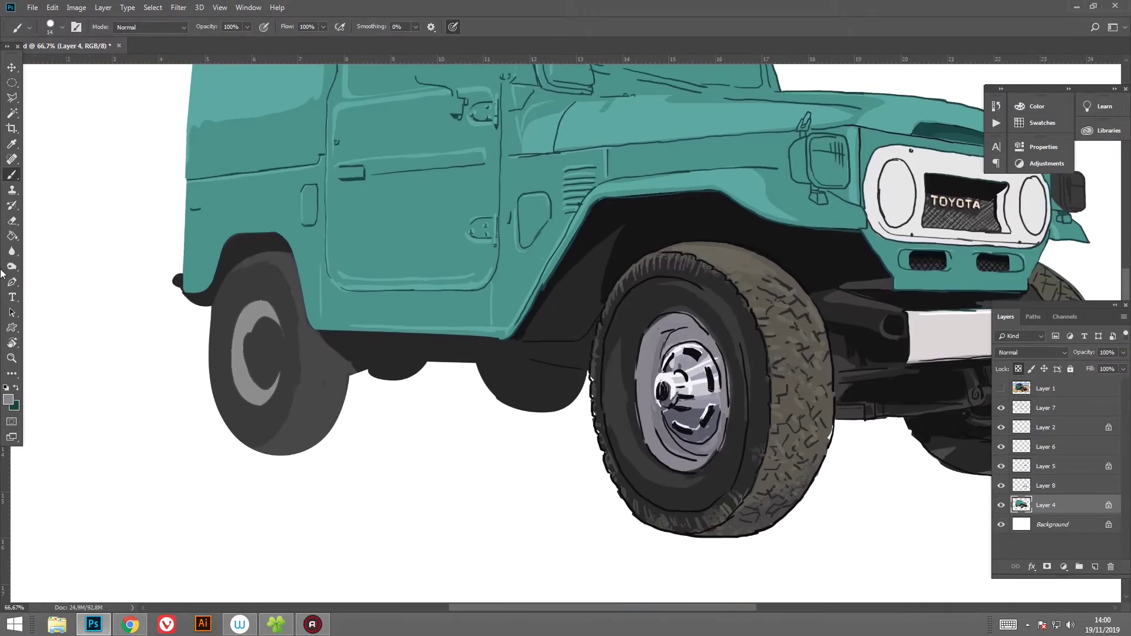
# Step: Trace the underbody between the wheels and fill it with near-black #151515
pyautogui.press('p')
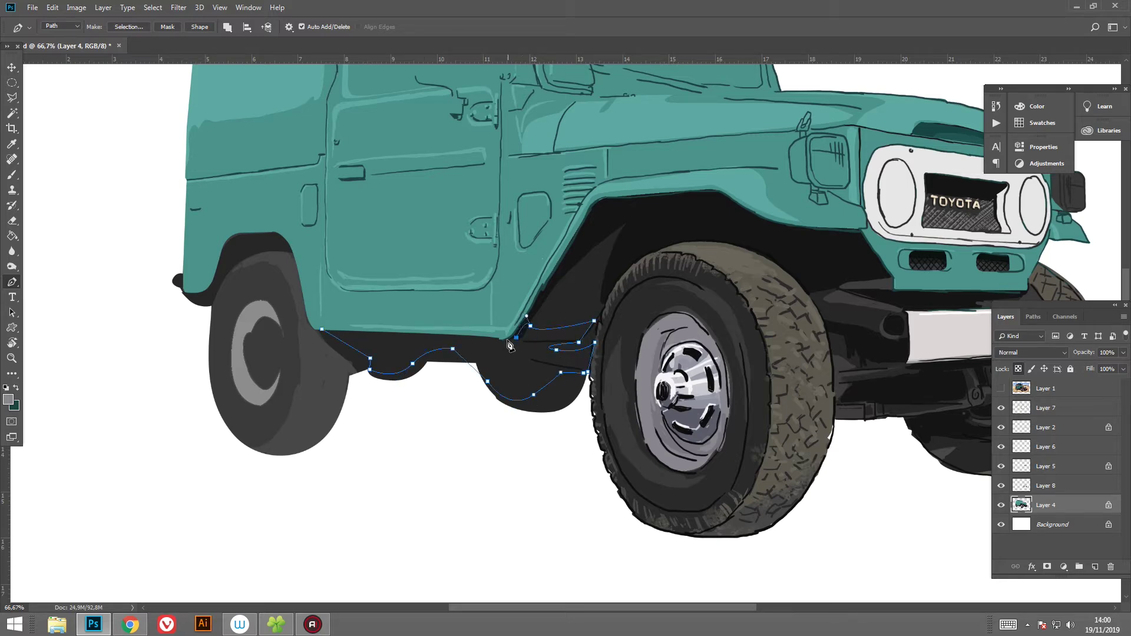
pyautogui.click(323, 329)
pyautogui.click(135, 26)
pyautogui.press('Return')
pyautogui.click(8, 400)
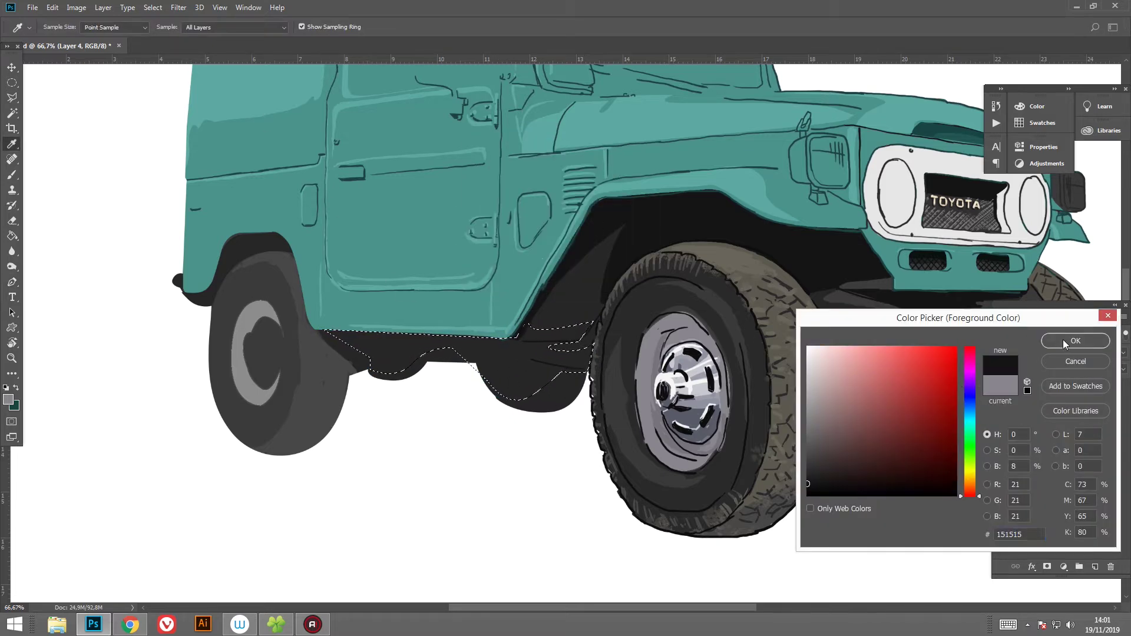
pyautogui.press('Return')
pyautogui.hotkey('alt', 'BackSpace')
pyautogui.hotkey('ctrl', 'd')
# Step: Pick a new colour, set the brush to 32 px, and pan toward the rear wheel
pyautogui.click(9, 400)
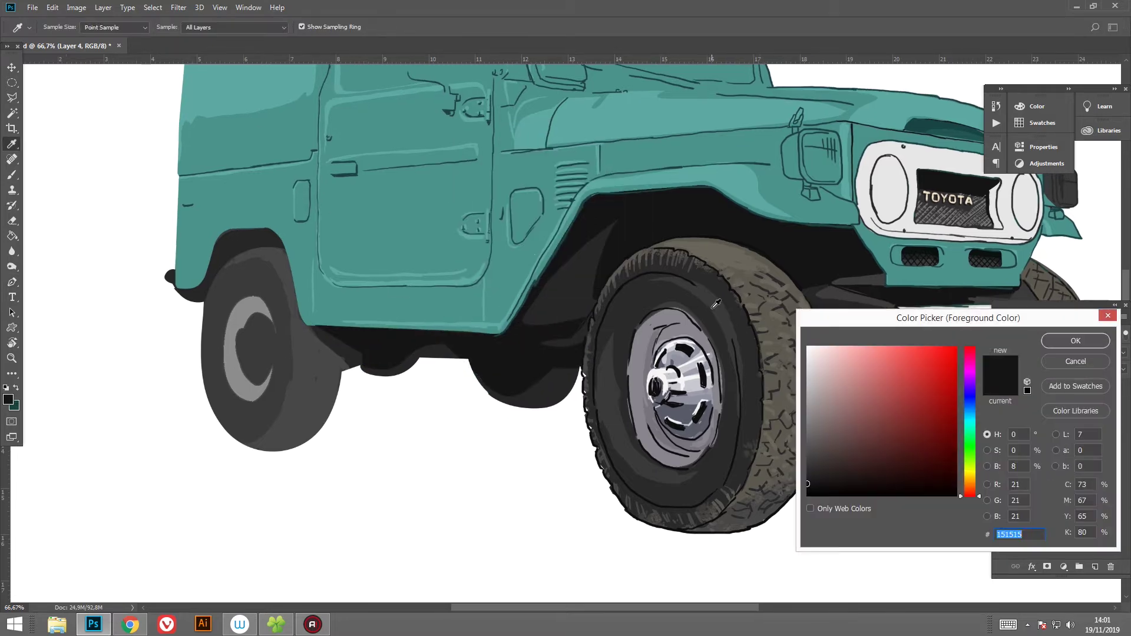
pyautogui.hscroll(3, 785, 276)
pyautogui.press('Return')
pyautogui.press('b')
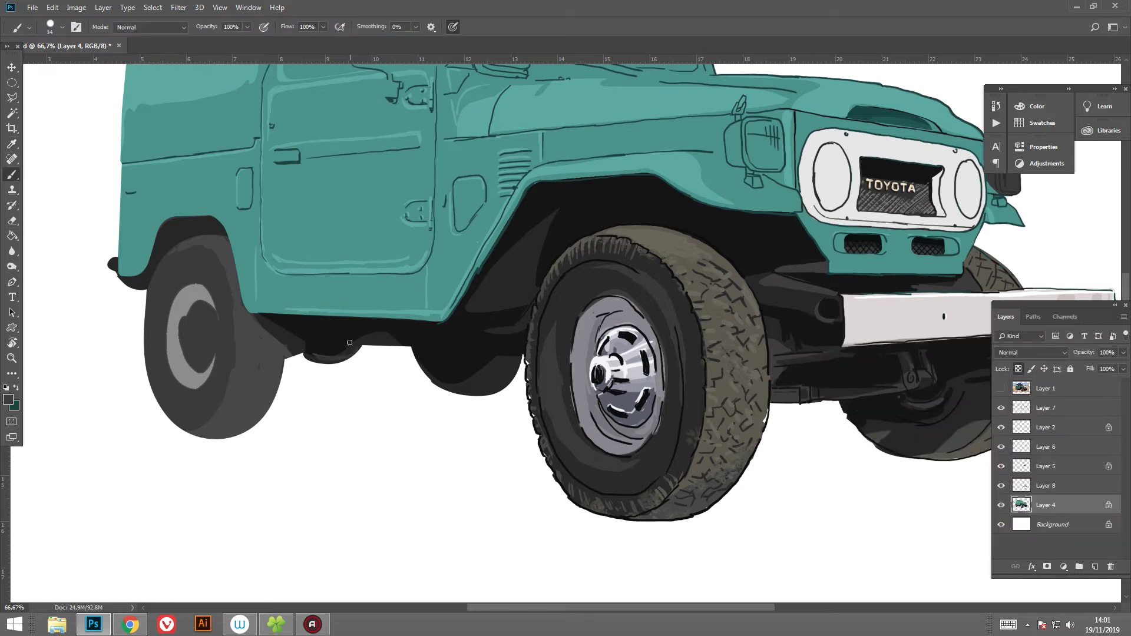
pyautogui.rightClick(360, 343)
pyautogui.press('ctrl')
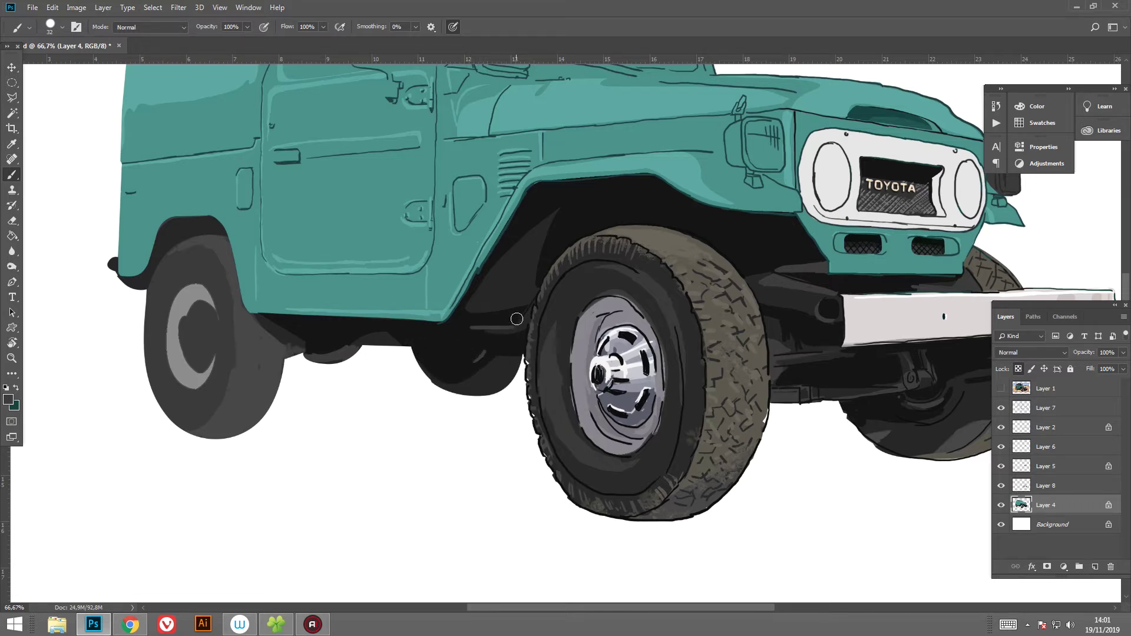
pyautogui.hscroll(-1, 466, 316)
pyautogui.hscroll(-2, 466, 328)
pyautogui.hscroll(-2, 457, 339)
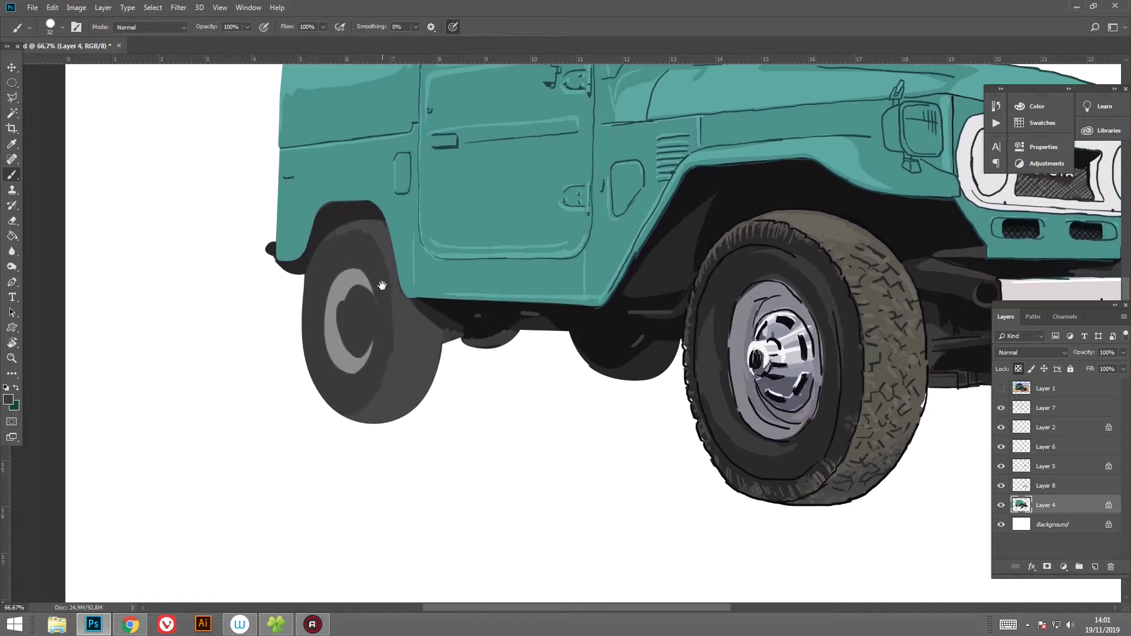
pyautogui.hscroll(-2, 448, 350)
pyautogui.click(7, 400)
# Step: Paint the rear wheel hub as a solid 8c8c8c grey disc with a 64 px brush
pyautogui.click(397, 238)
pyautogui.press('Return')
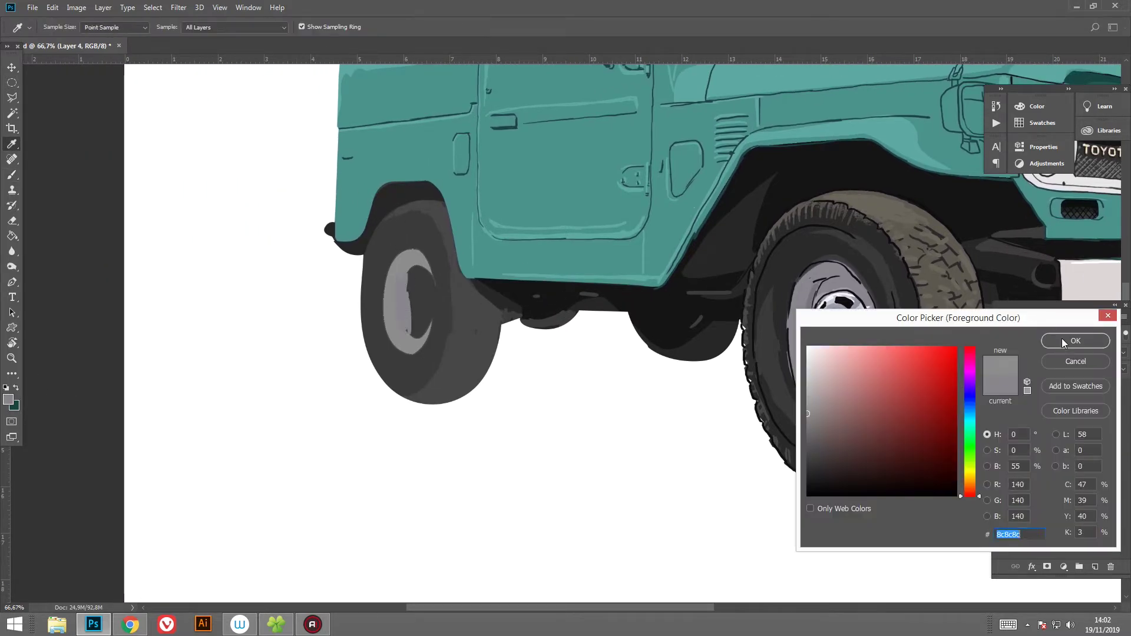
pyautogui.rightClick(462, 273)
pyautogui.moveTo(411, 269)
pyautogui.mouseDown()
pyautogui.moveTo(411, 333)
pyautogui.moveTo(420, 276)
pyautogui.mouseUp()
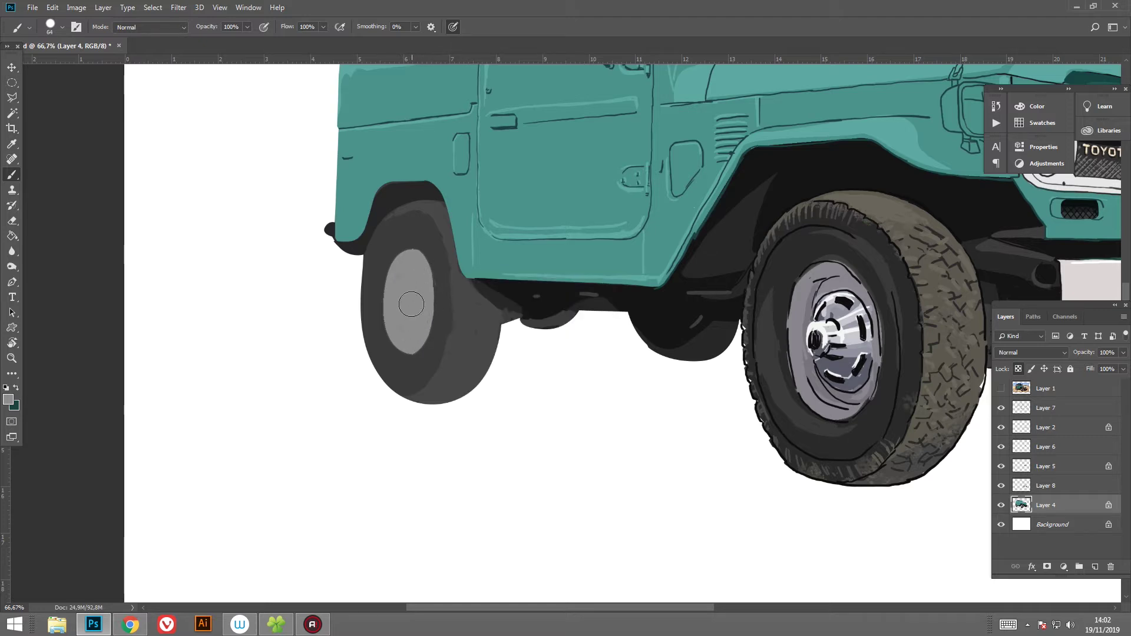
# Step: Sample a dark tyre colour and darken the rear tyre's inner left edge
pyautogui.moveTo(406, 309); pyautogui.dragTo(427, 305)
pyautogui.click(7, 400)
pyautogui.click(752, 292)
pyautogui.press('Return')
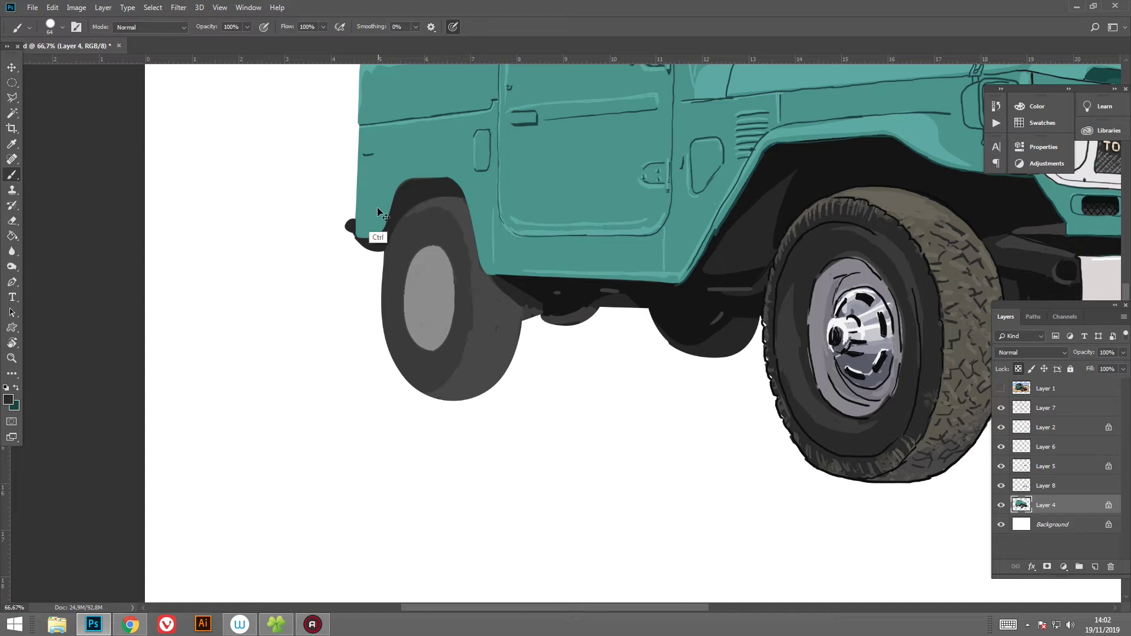
pyautogui.moveTo(417, 222); pyautogui.dragTo(399, 304)
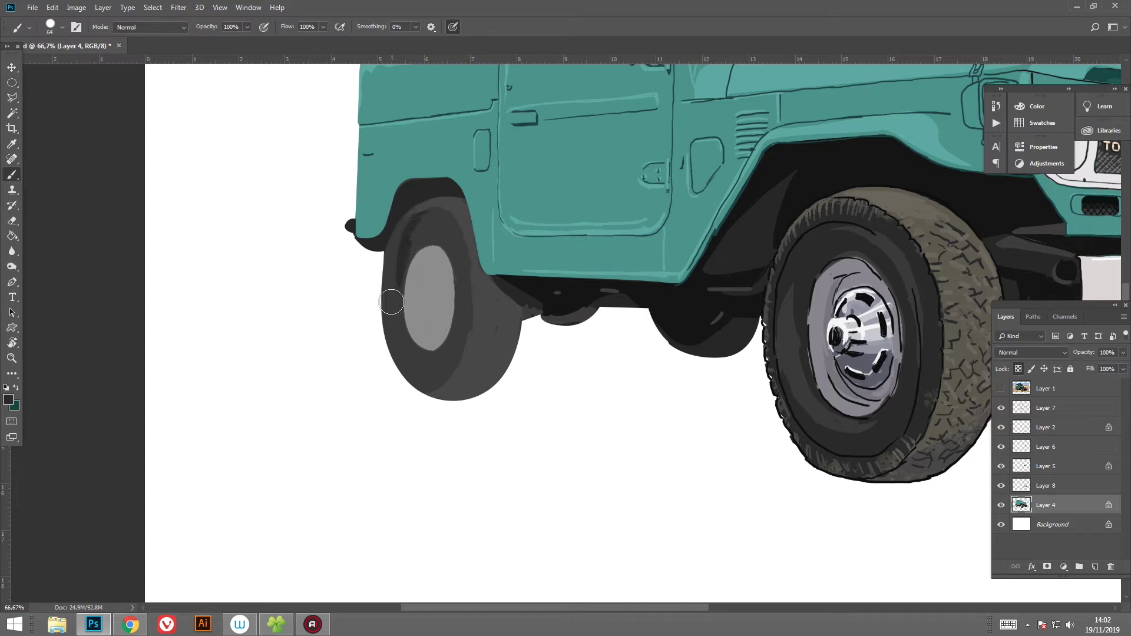
# Step: Select the rear tyre and wheel-arch region and brush dark shading along its lower edge
pyautogui.click(10, 115)
pyautogui.click(394, 235)
pyautogui.press('b')
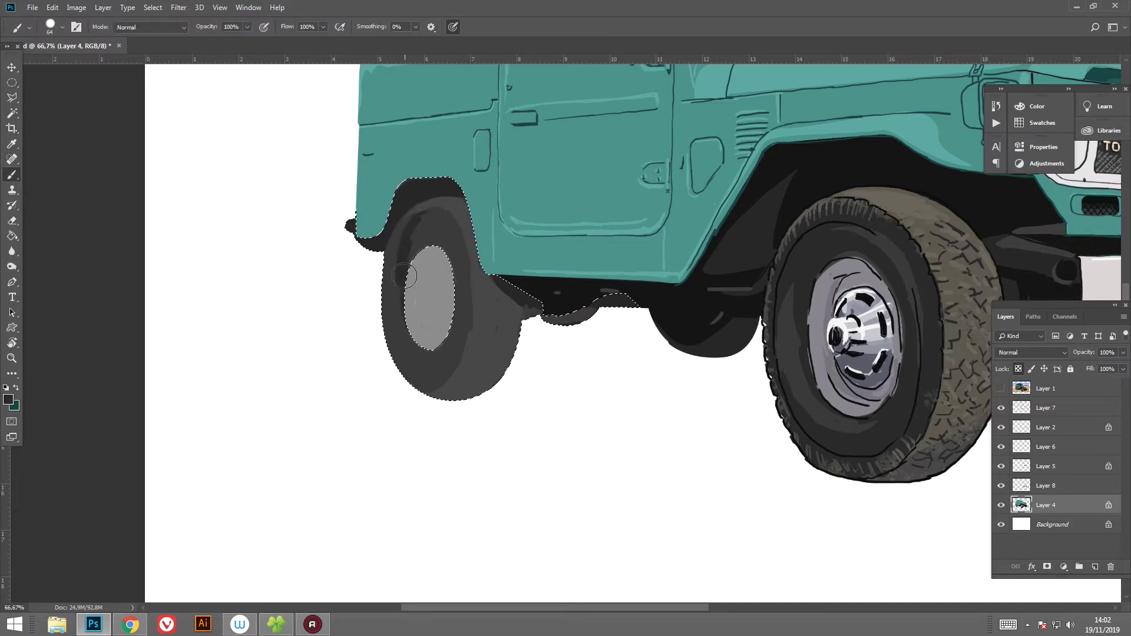
pyautogui.moveTo(410, 338)
pyautogui.mouseDown()
pyautogui.moveTo(443, 337)
pyautogui.moveTo(404, 349)
pyautogui.mouseUp()
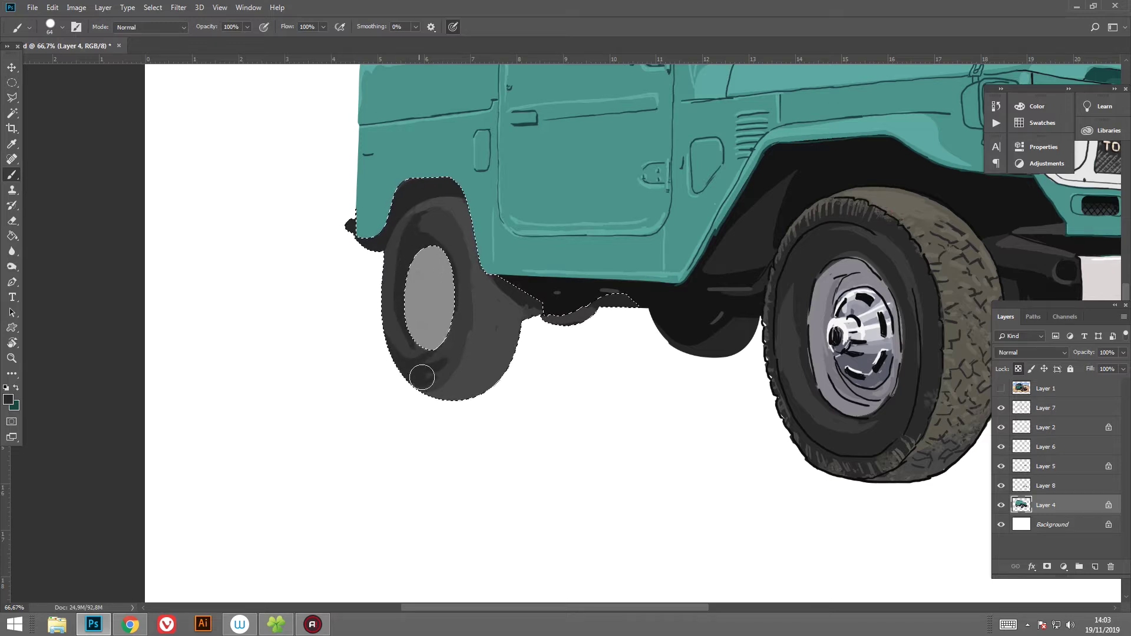
pyautogui.moveTo(442, 372)
pyautogui.mouseDown()
pyautogui.moveTo(424, 384)
pyautogui.moveTo(425, 228)
pyautogui.moveTo(387, 336)
pyautogui.moveTo(397, 245)
pyautogui.moveTo(435, 215)
pyautogui.moveTo(400, 239)
pyautogui.mouseUp()
# Step: Pick a sampled foreground colour and set the brush to 17 px
pyautogui.click(8, 400)
pyautogui.click(1076, 341)
pyautogui.rightClick(463, 308)
pyautogui.press('Escape')
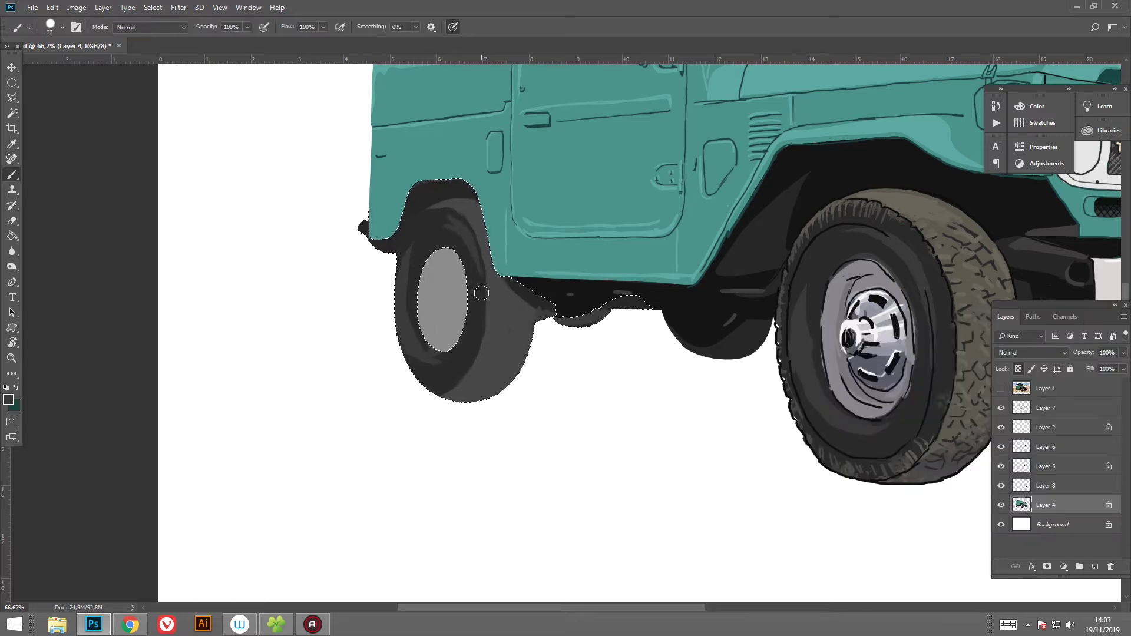
pyautogui.rightClick(522, 271)
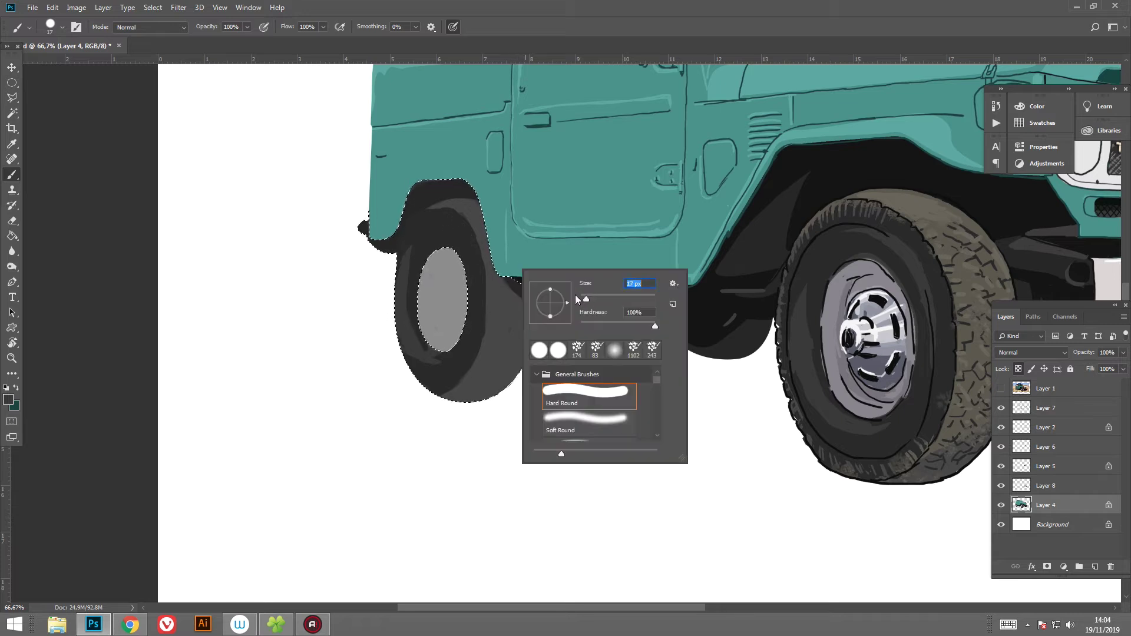
pyautogui.press('Return')
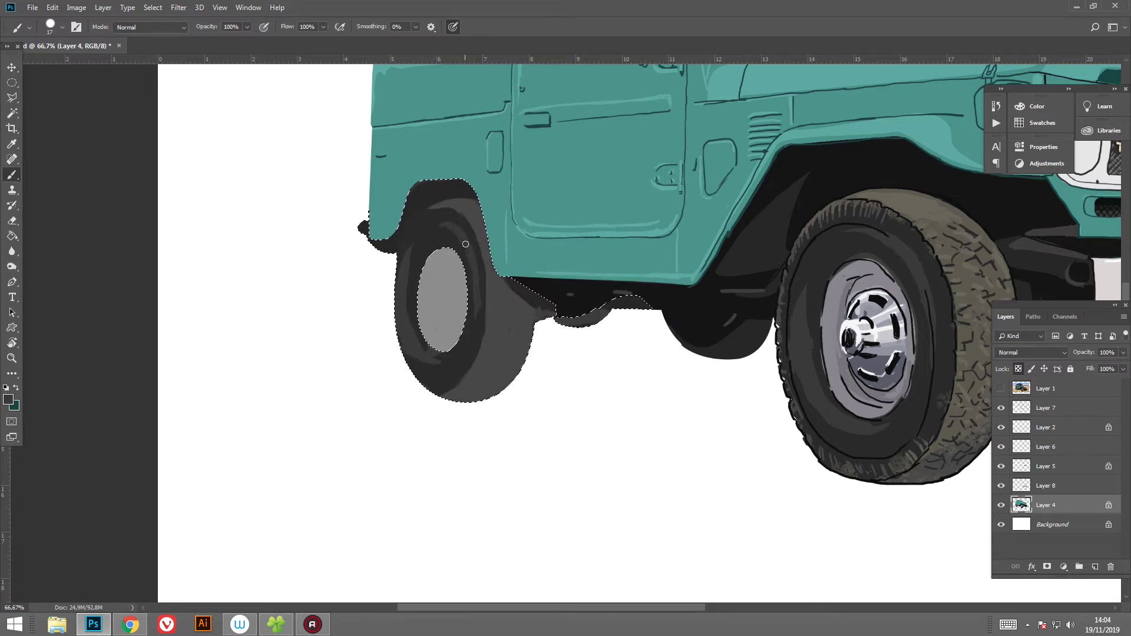
# Step: Paint light grey highlights near the wheel arch and up the tyre's right side with a 40 px brush
pyautogui.click(8, 400)
pyautogui.click(970, 527)
pyautogui.press('Escape')
pyautogui.moveTo(456, 206); pyautogui.dragTo(444, 205)
pyautogui.rightClick(554, 321)
pyautogui.press('Return')
pyautogui.moveTo(453, 397); pyautogui.dragTo(486, 358)
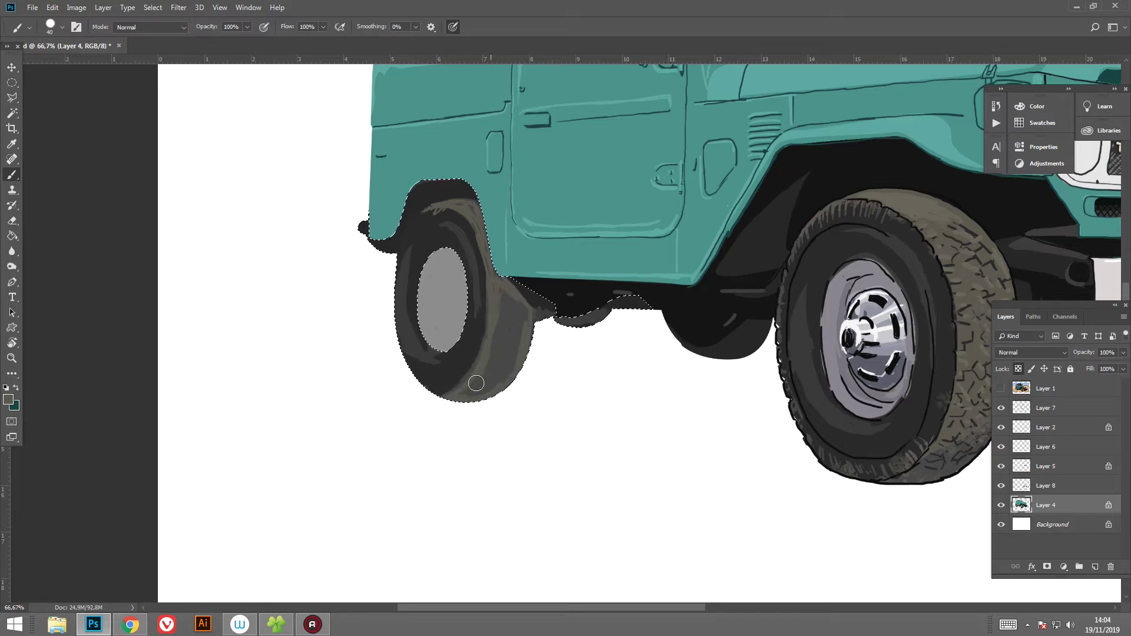
pyautogui.moveTo(490, 237)
pyautogui.mouseDown()
pyautogui.moveTo(479, 369)
pyautogui.moveTo(525, 309)
pyautogui.mouseUp()
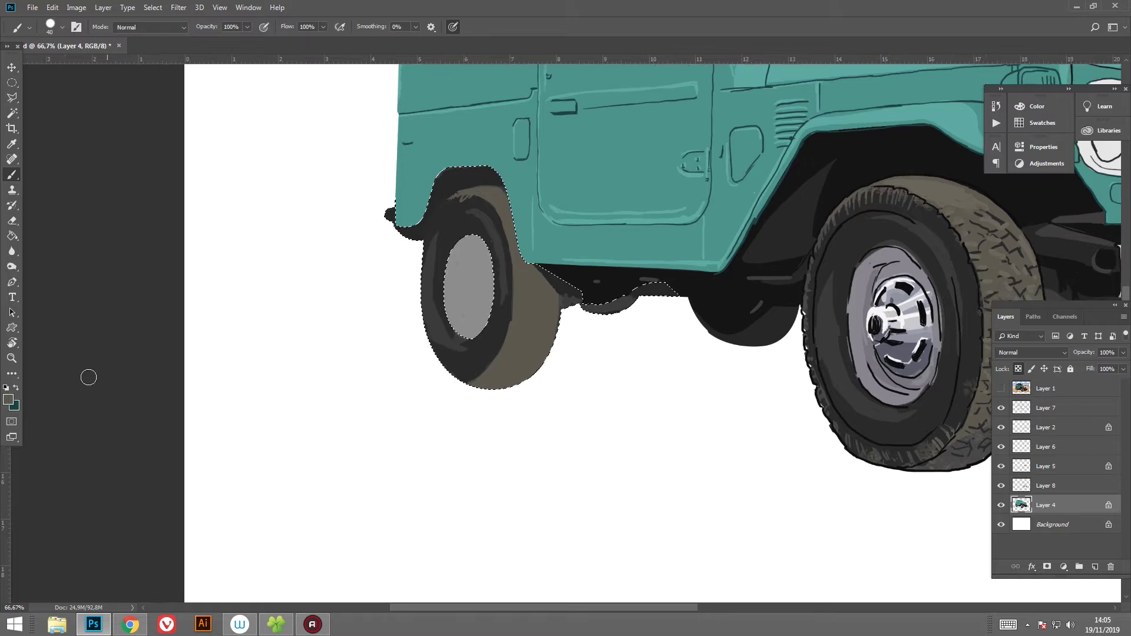
# Step: Sample a brownish-yellow tone from the tyre, then a darker colour from the artwork
pyautogui.click(8, 400)
pyautogui.moveTo(707, 318)
pyautogui.mouseDown()
pyautogui.moveTo(518, 324)
pyautogui.moveTo(493, 376)
pyautogui.mouseUp()
pyautogui.press('Return')
pyautogui.hscroll(1, 440, 383)
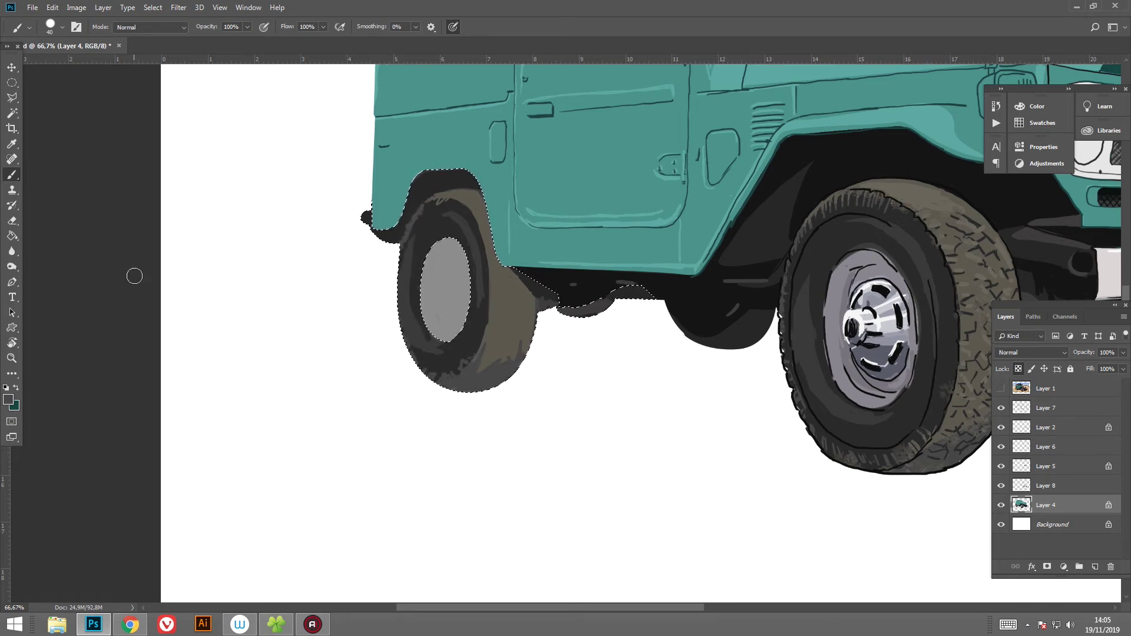
pyautogui.click(13, 407)
pyautogui.click(912, 195)
pyautogui.press('Return')
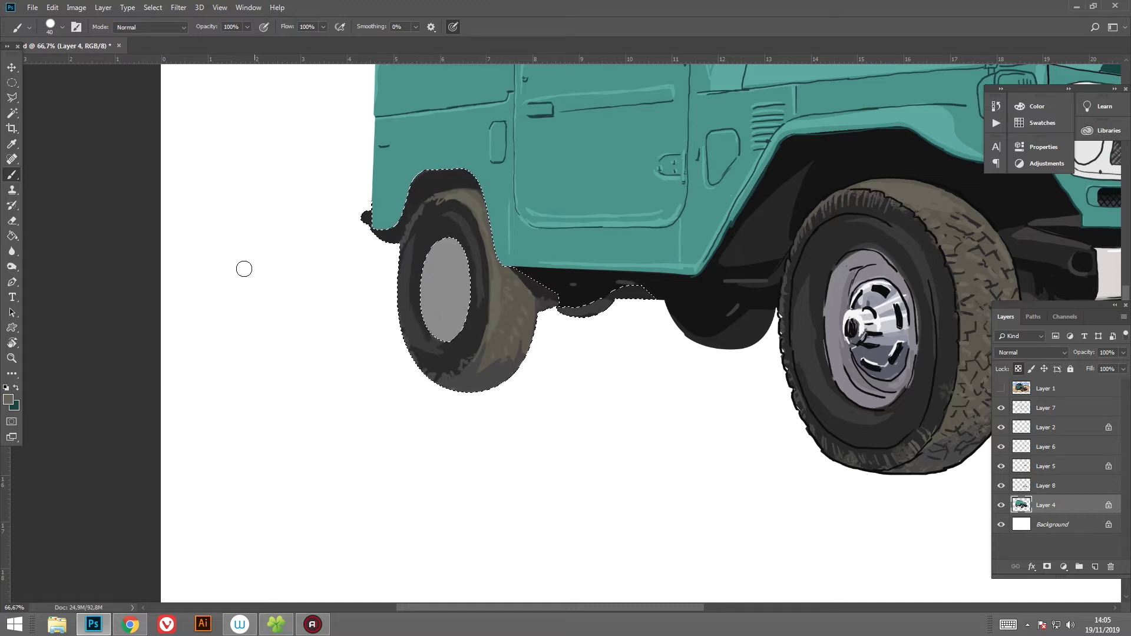
pyautogui.click(12, 404)
pyautogui.click(985, 245)
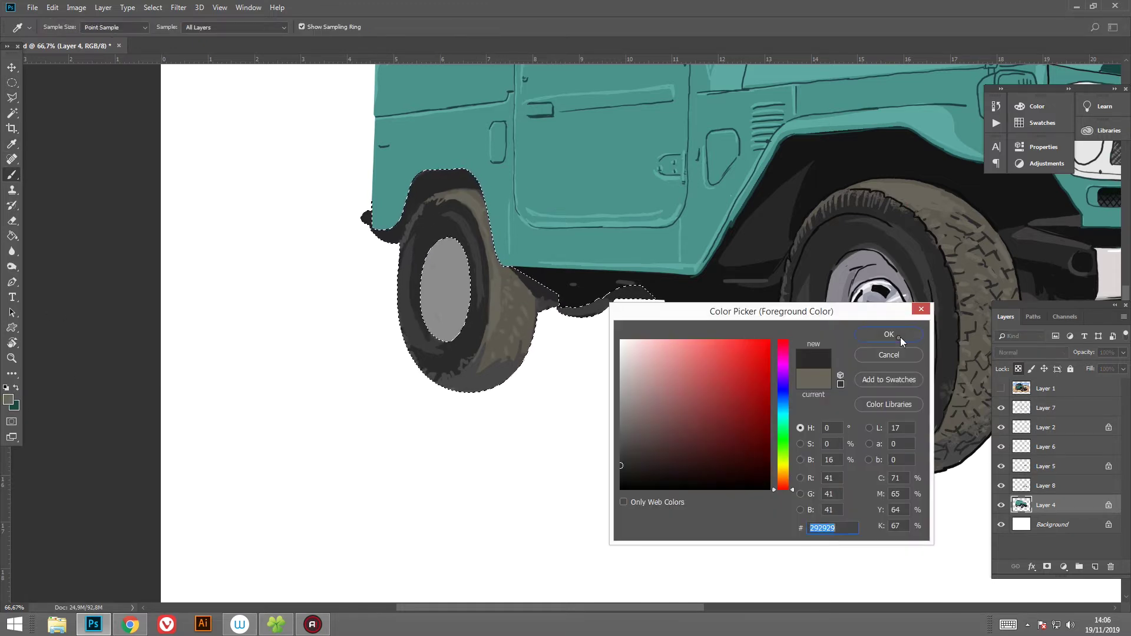
# Step: Paint small dark tread marks on the rear tyre with a 25 px brush
pyautogui.press('Return')
pyautogui.rightClick(555, 261)
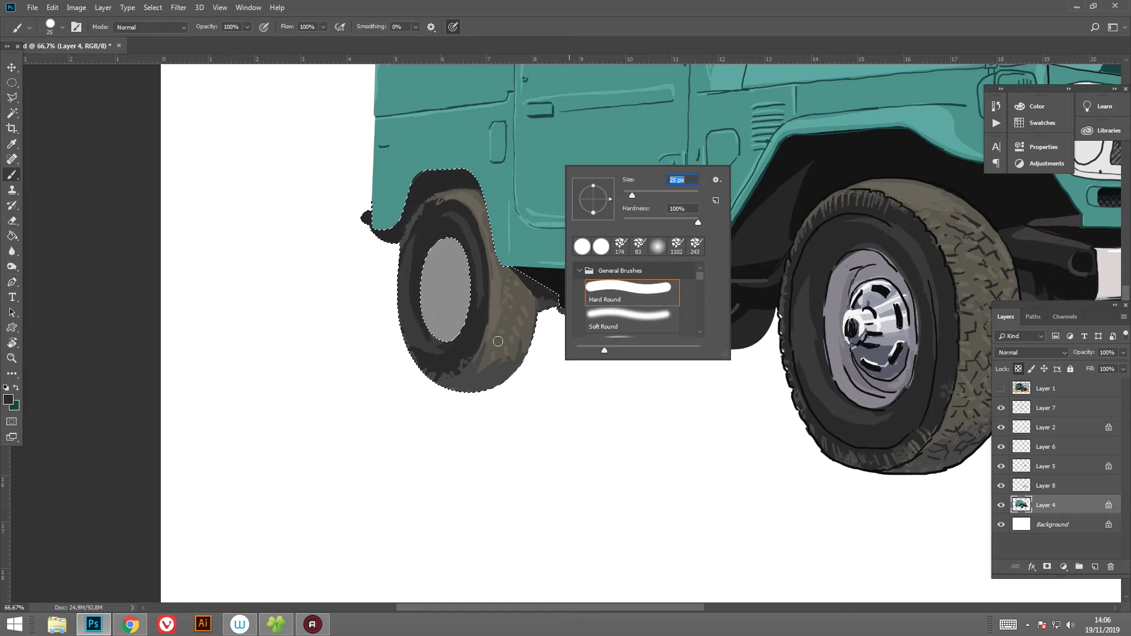
pyautogui.press('Return')
pyautogui.moveTo(498, 341); pyautogui.dragTo(506, 325)
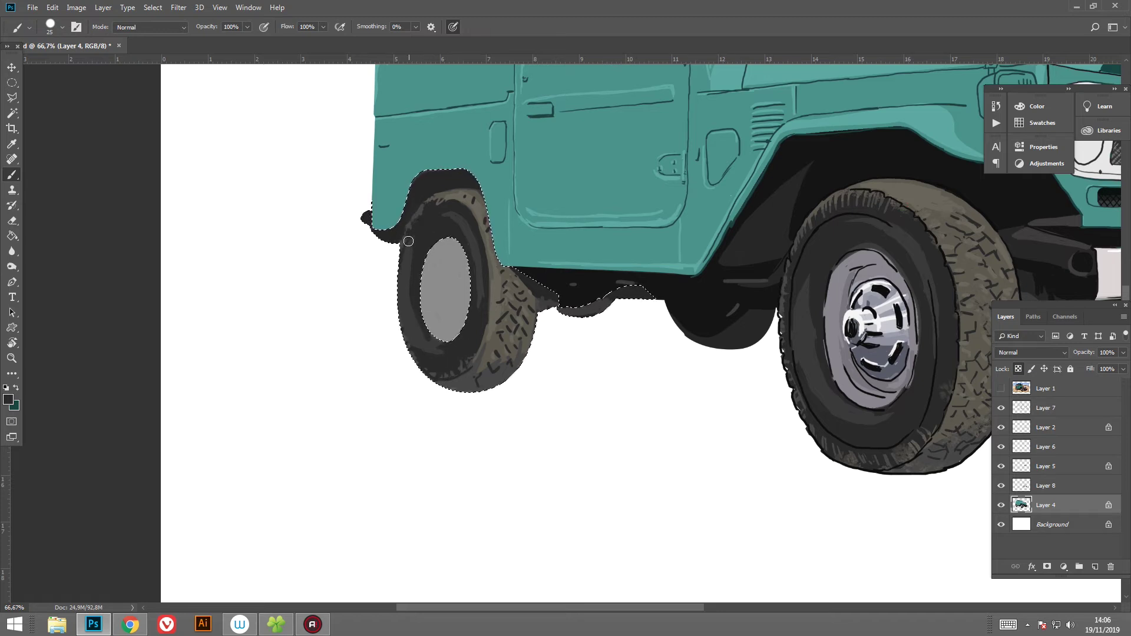
# Step: Clear the rear-wheel selection and show Layer 1's faded grass photo behind the truck
pyautogui.press('i')
pyautogui.click(9, 400)
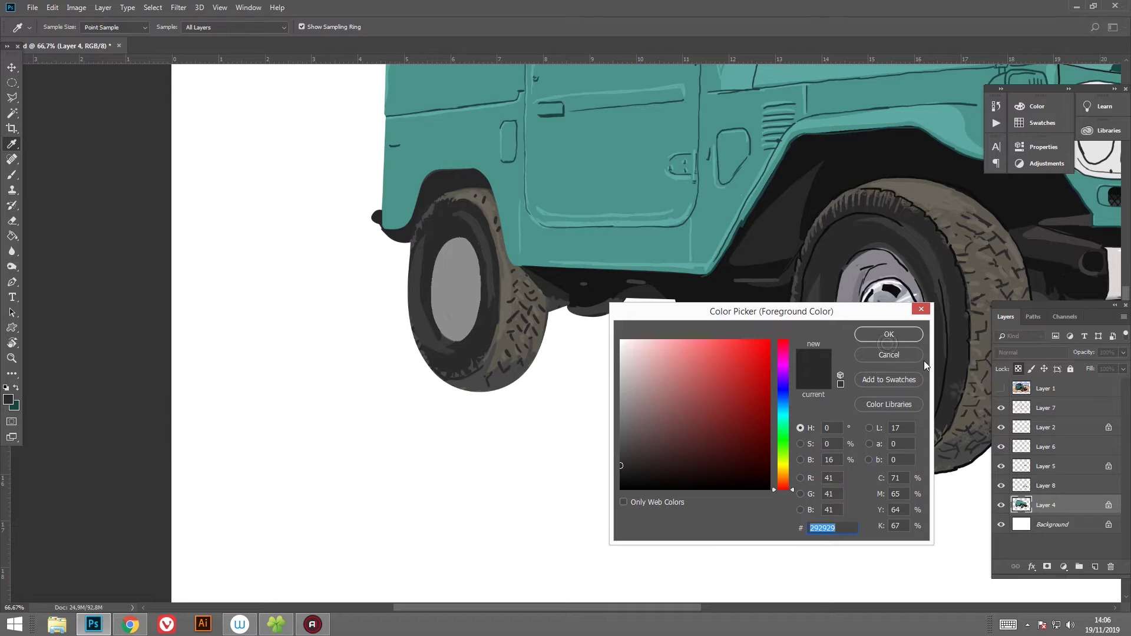
pyautogui.click(889, 334)
pyautogui.press('b')
pyautogui.click(1001, 388)
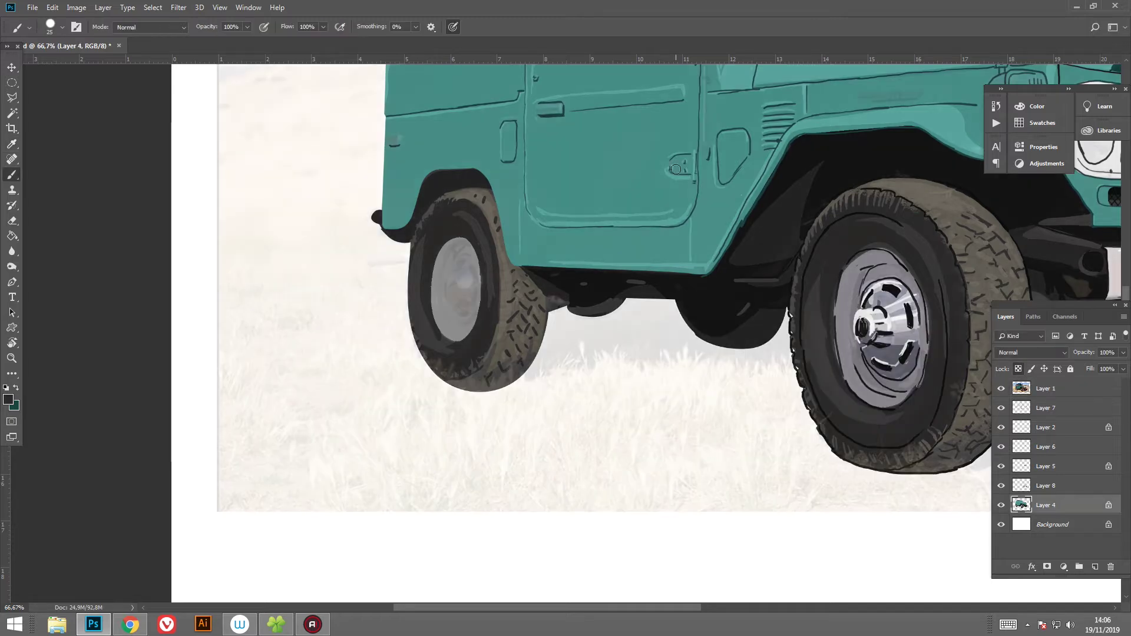
# Step: Zoom in on the rear wheel and adjust Layer 1's photo opacity, returning to Layer 4
pyautogui.hotkey('ctrl', '+')
pyautogui.click(1046, 389)
pyautogui.click(1123, 352)
pyautogui.moveTo(1119, 366)
pyautogui.mouseDown()
pyautogui.moveTo(1083, 373)
pyautogui.moveTo(1120, 366)
pyautogui.mouseUp()
pyautogui.click(1046, 505)
# Step: Sample a grey from the photo's hubcap and paint it on the hubcap's upper-right edge
pyautogui.press('i')
pyautogui.click(8, 400)
pyautogui.click(618, 248)
pyautogui.click(889, 334)
pyautogui.press('b')
pyautogui.moveTo(589, 218)
pyautogui.mouseDown()
pyautogui.moveTo(625, 170)
pyautogui.moveTo(669, 198)
pyautogui.moveTo(660, 182)
pyautogui.moveTo(677, 347)
pyautogui.moveTo(619, 377)
pyautogui.moveTo(574, 301)
pyautogui.moveTo(605, 198)
pyautogui.moveTo(584, 312)
pyautogui.moveTo(625, 362)
pyautogui.moveTo(646, 227)
pyautogui.moveTo(631, 339)
pyautogui.moveTo(606, 260)
pyautogui.moveTo(642, 195)
pyautogui.moveTo(613, 220)
pyautogui.mouseUp()
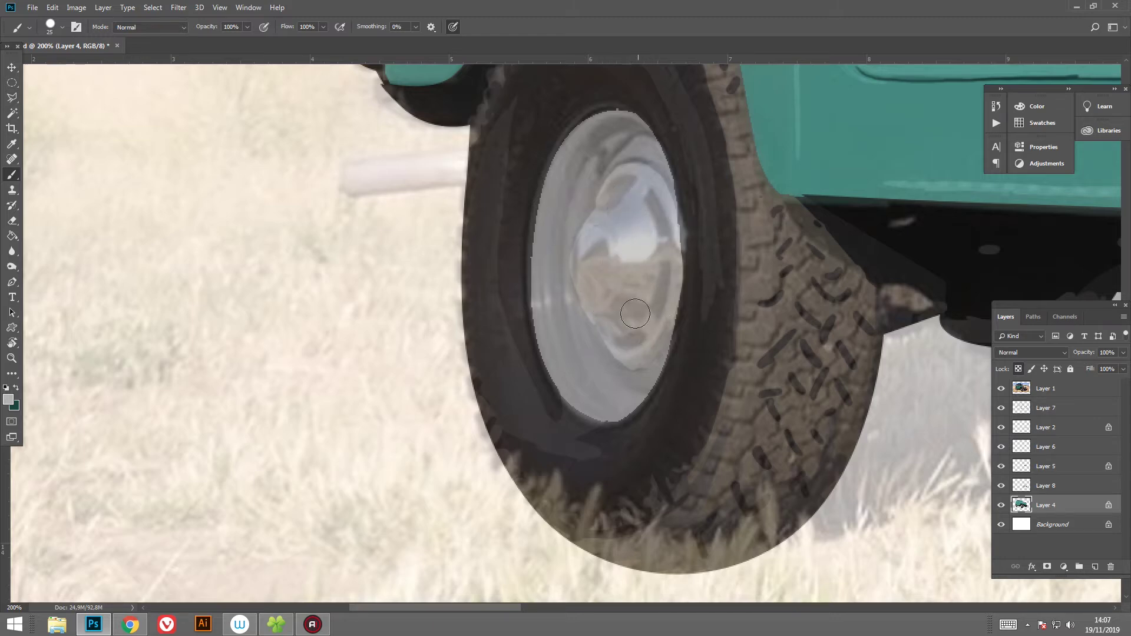
# Step: Paint four dark slots around the rear hubcap with a 14 px brush
pyautogui.click(11, 404)
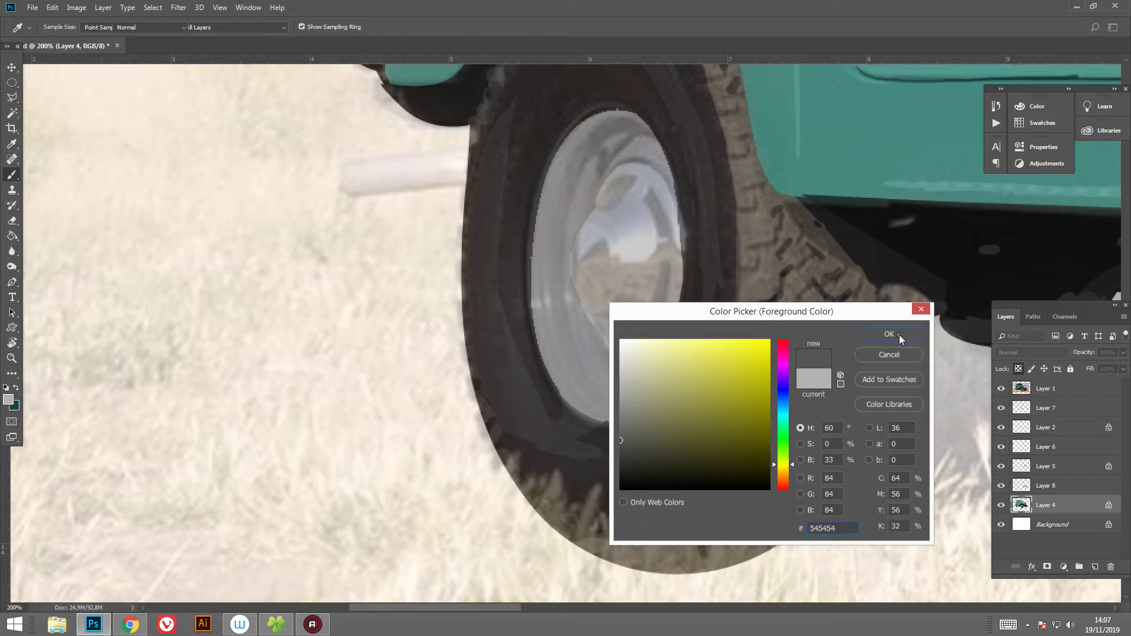
pyautogui.click(884, 331)
pyautogui.click(9, 401)
pyautogui.press('Return')
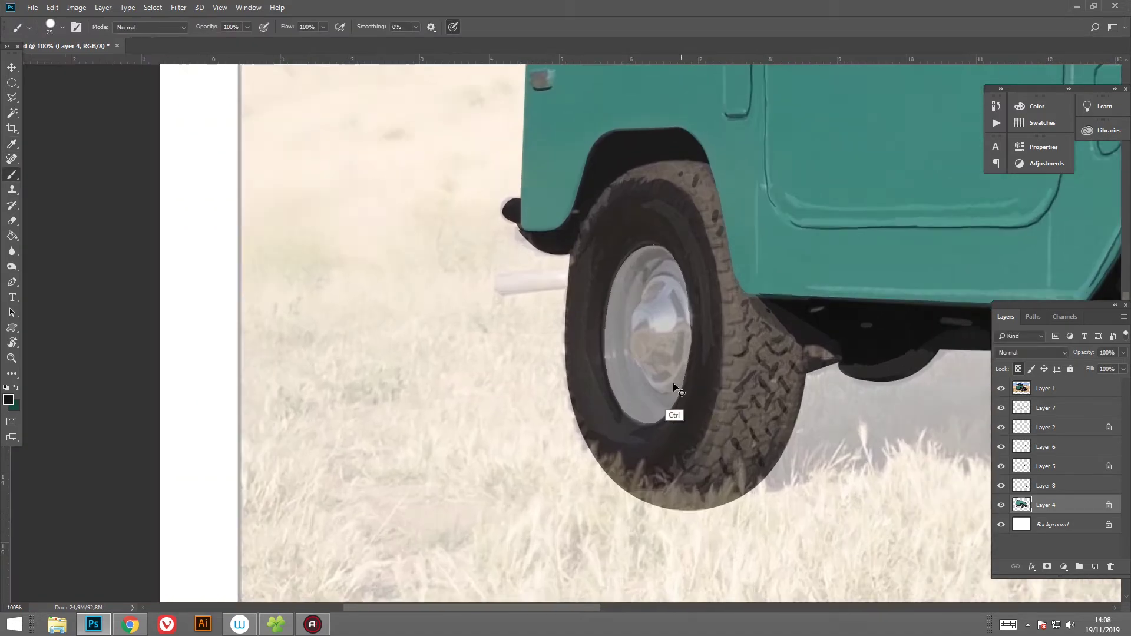
pyautogui.press('b')
pyautogui.rightClick(604, 232)
pyautogui.moveTo(587, 181); pyautogui.dragTo(577, 181)
pyautogui.press('Return')
pyautogui.moveTo(606, 246)
pyautogui.mouseDown()
pyautogui.moveTo(619, 288)
pyautogui.moveTo(608, 248)
pyautogui.moveTo(597, 247)
pyautogui.mouseUp()
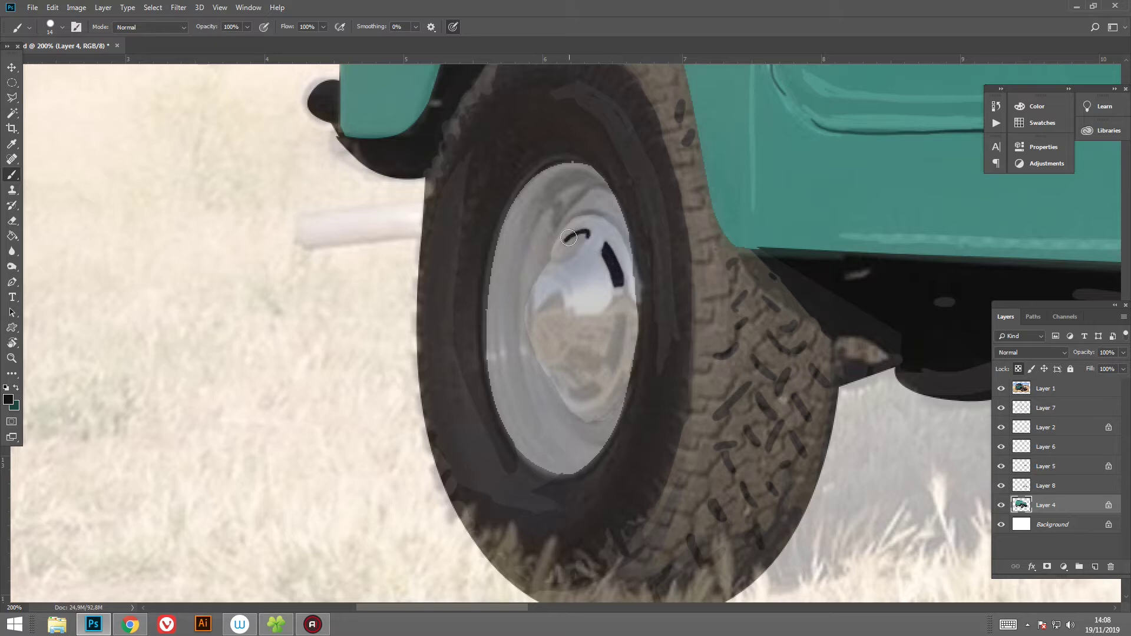
pyautogui.moveTo(619, 321); pyautogui.dragTo(616, 348)
pyautogui.moveTo(566, 392); pyautogui.dragTo(590, 390)
# Step: Hide the reference photo and select the left wheel's hubcap area for painting
pyautogui.scroll(1, 594, 389)
pyautogui.keyDown('alt'); pyautogui.scroll(-1, 574, 396); pyautogui.keyUp('alt')
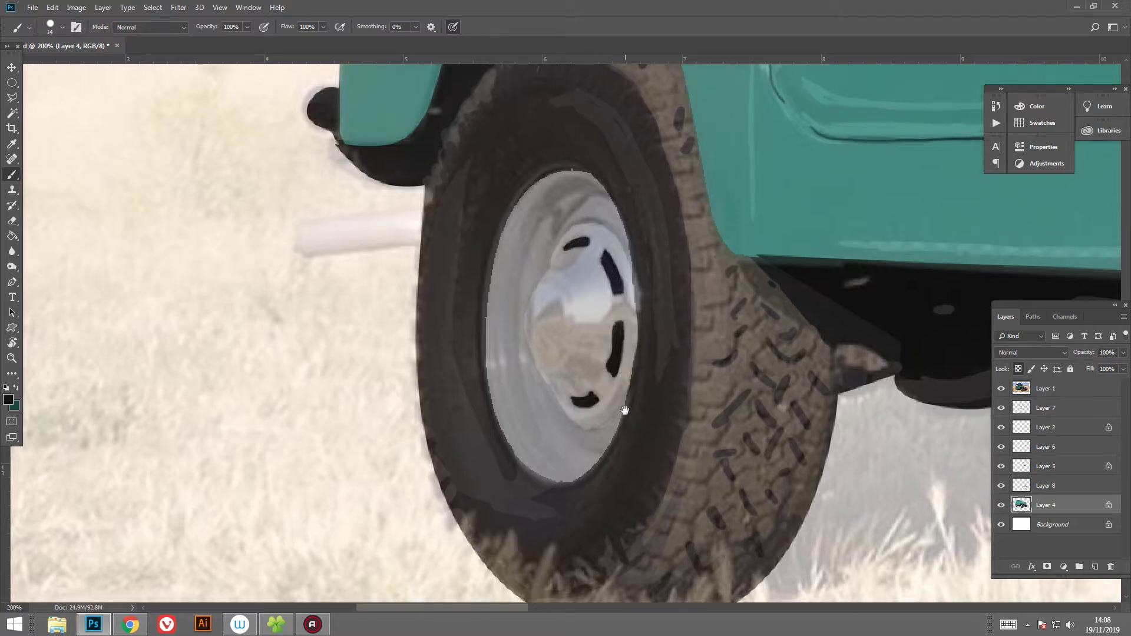
pyautogui.hscroll(5, 575, 391)
pyautogui.keyDown('alt'); pyautogui.scroll(-1, 575, 391); pyautogui.keyUp('alt')
pyautogui.click(1001, 388)
pyautogui.moveTo(720, 354); pyautogui.dragTo(739, 356)
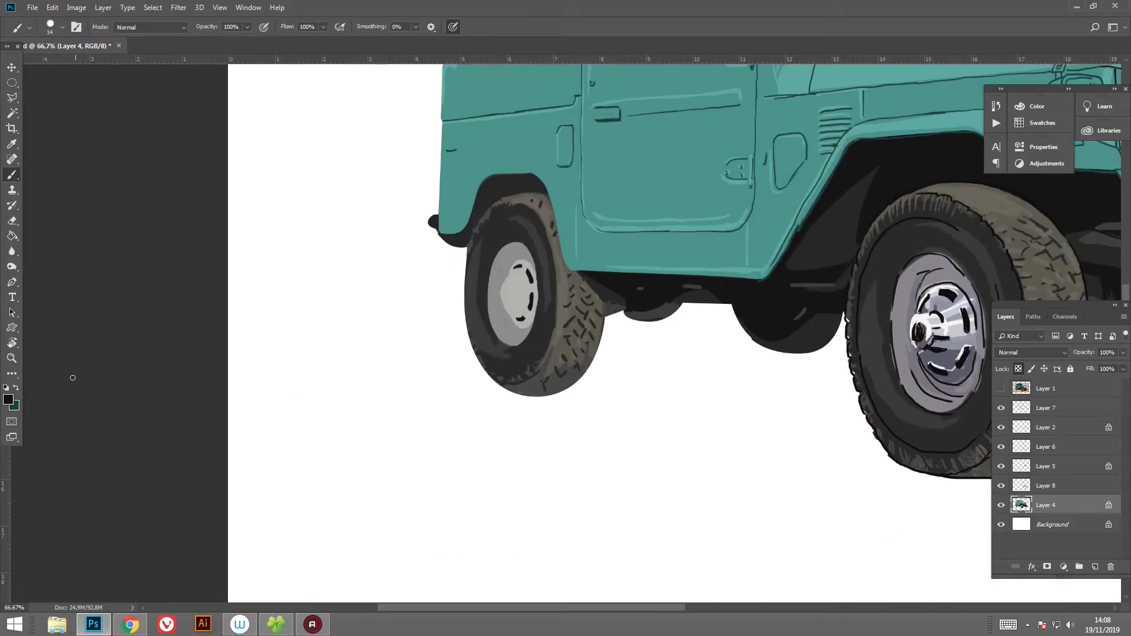
pyautogui.click(13, 405)
pyautogui.click(886, 331)
pyautogui.moveTo(507, 328)
pyautogui.mouseDown()
pyautogui.moveTo(531, 331)
pyautogui.moveTo(554, 279)
pyautogui.mouseUp()
pyautogui.click(11, 113)
pyautogui.press('b')
pyautogui.hscroll(1, 490, 315)
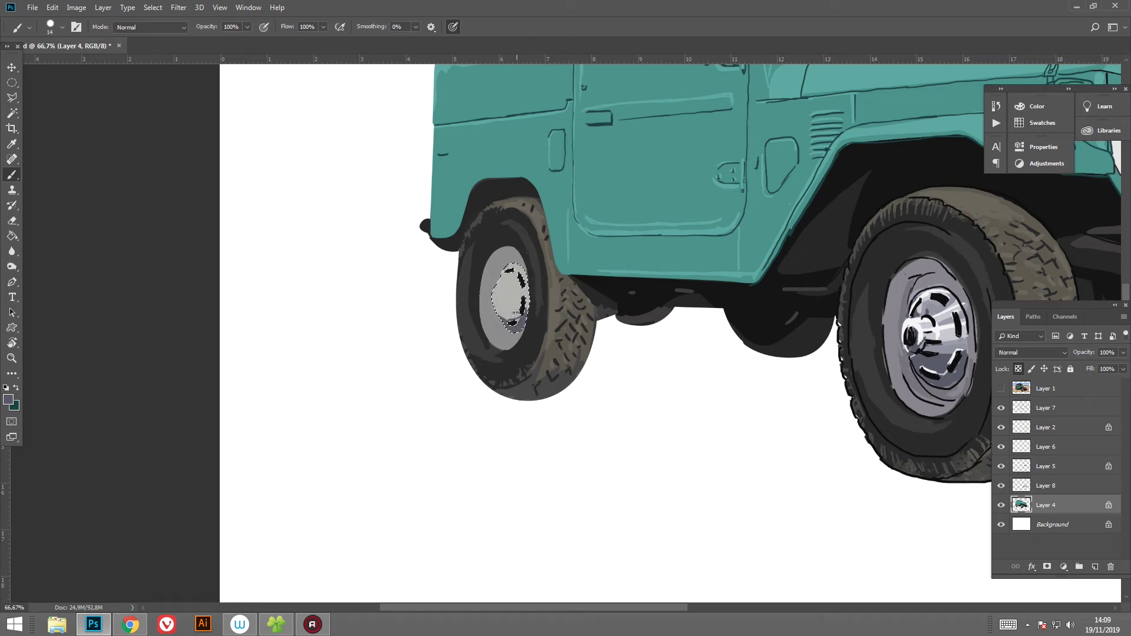
# Step: Show the reference photo and pick light grey tones for the hubcap
pyautogui.click(1001, 389)
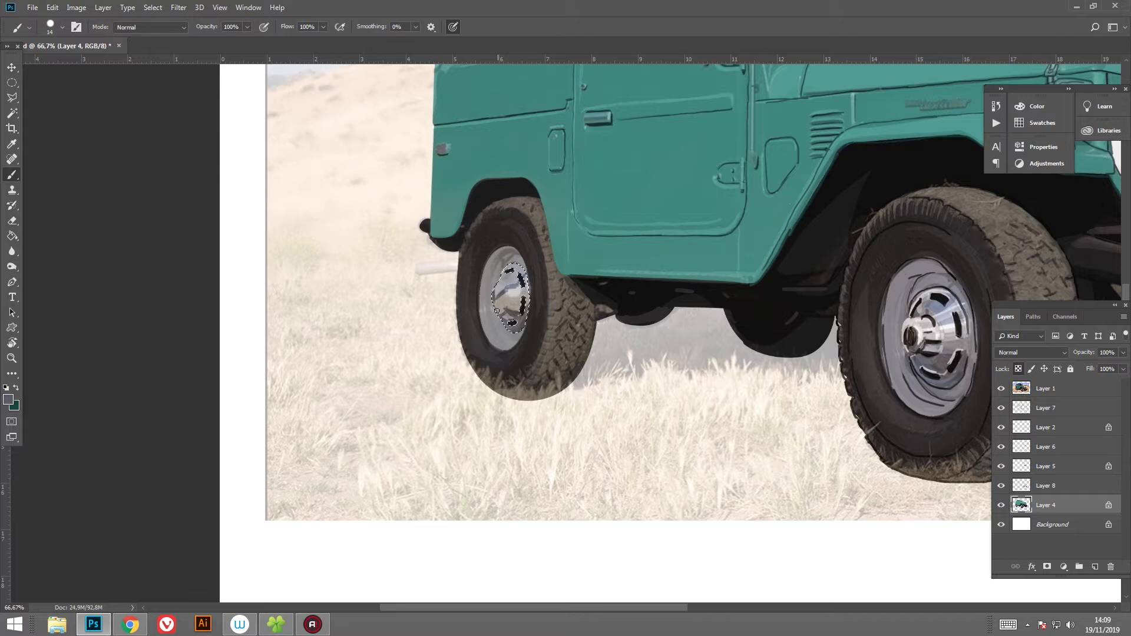
pyautogui.click(8, 400)
pyautogui.click(501, 310)
pyautogui.press('Return')
pyautogui.click(8, 400)
pyautogui.click(627, 369)
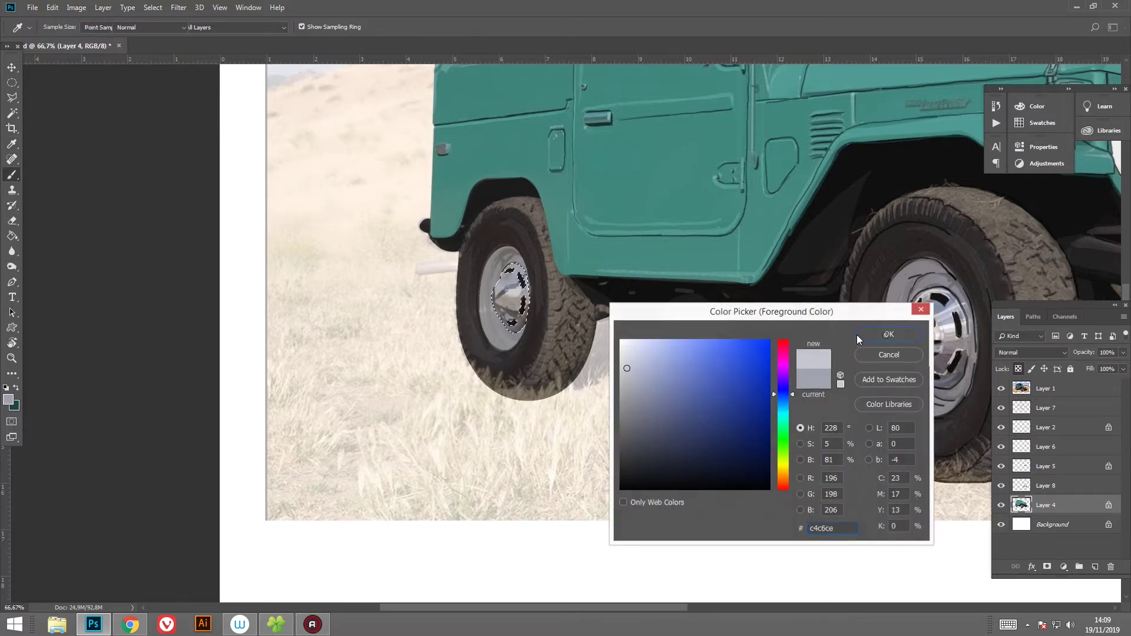
pyautogui.click(887, 331)
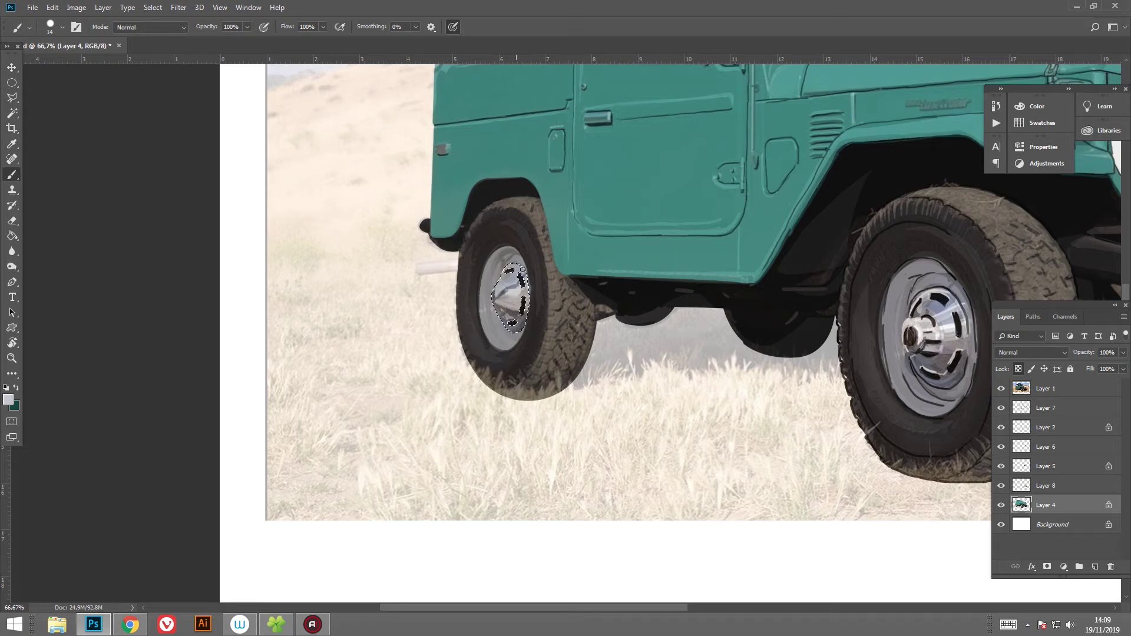
# Step: Choose a near-white colour, hide the reference, and paint white highlights inside the hubcap
pyautogui.click(8, 398)
pyautogui.click(500, 300)
pyautogui.press('Return')
pyautogui.click(1001, 388)
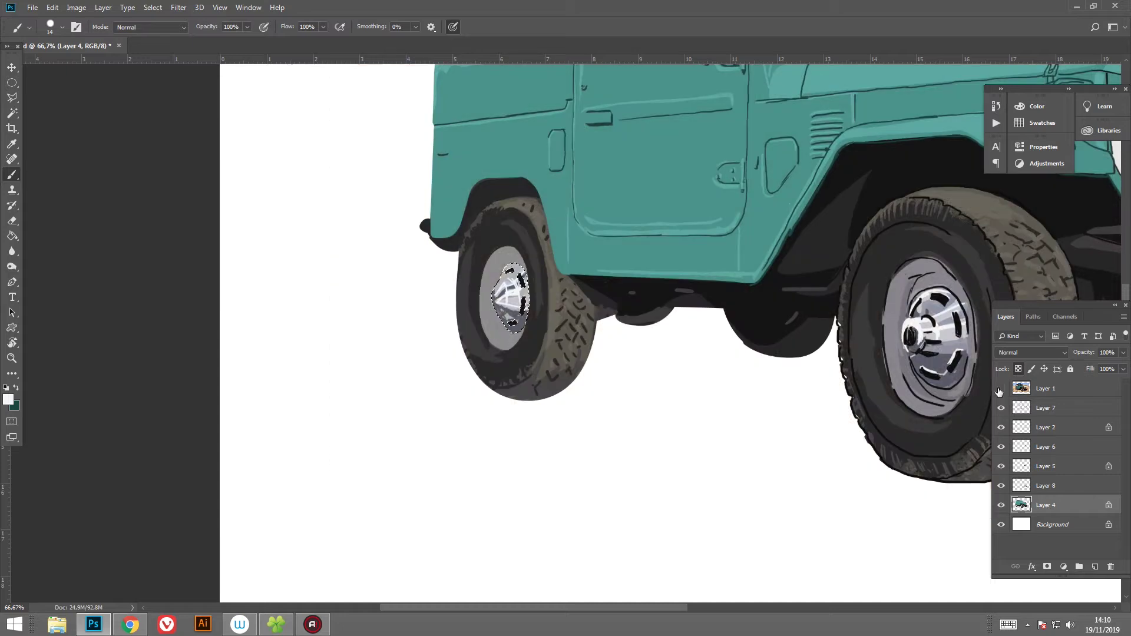
pyautogui.scroll(3, 532, 269)
pyautogui.moveTo(548, 248); pyautogui.dragTo(557, 201)
# Step: Paint dark grey-blue strokes in the hubcap's lower area
pyautogui.click(8, 398)
pyautogui.press('Return')
pyautogui.moveTo(466, 283)
pyautogui.mouseDown()
pyautogui.moveTo(472, 339)
pyautogui.moveTo(546, 350)
pyautogui.mouseUp()
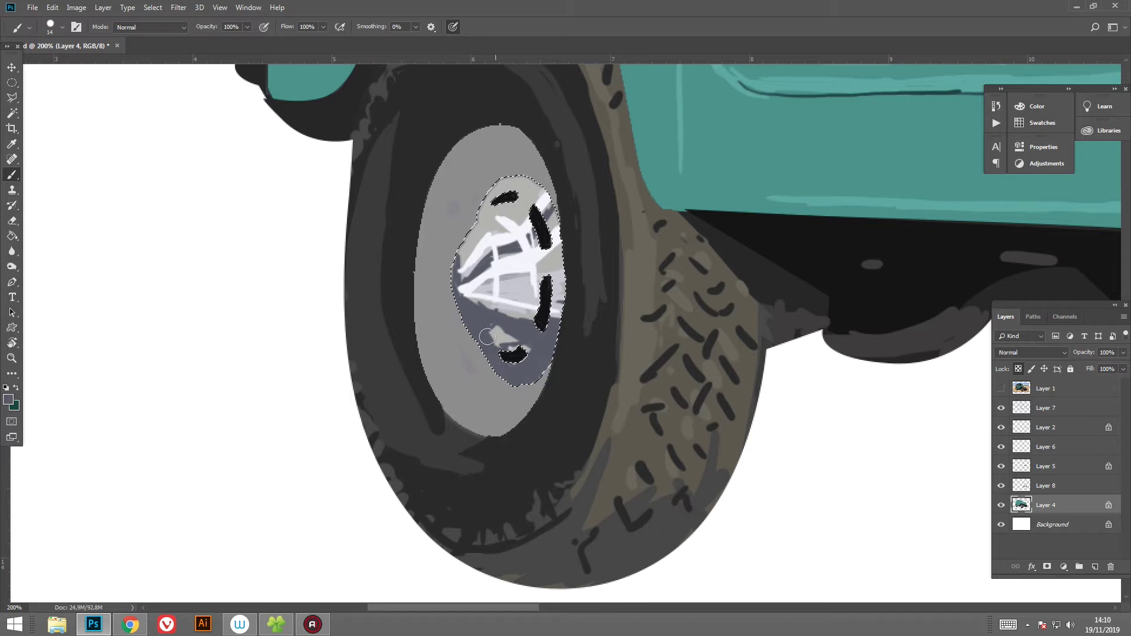
pyautogui.moveTo(69, 386); pyautogui.dragTo(25, 411)
# Step: Paint light grey over the upper part of the hubcap
pyautogui.click(8, 400)
pyautogui.click(624, 372)
pyautogui.click(882, 331)
pyautogui.moveTo(456, 250); pyautogui.dragTo(476, 227)
pyautogui.click(8, 400)
pyautogui.click(881, 331)
# Step: Reframe the view on the wheel and sample a dark colour from the drawing
pyautogui.hotkey('ctrl', '-')
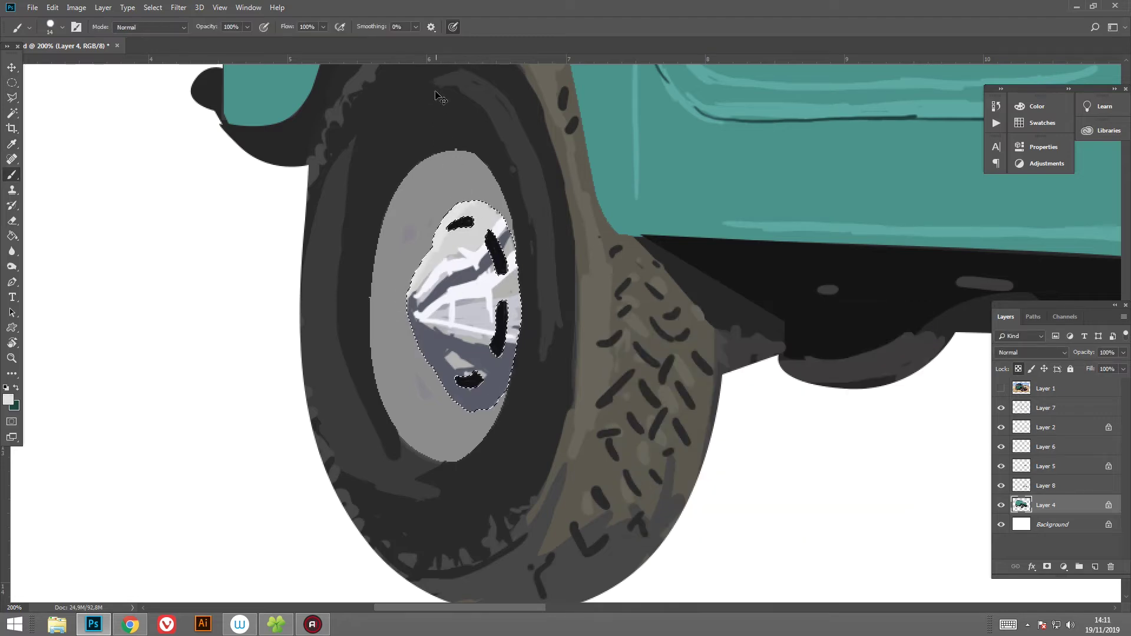
pyautogui.hotkey('ctrl', '-')
pyautogui.hotkey('ctrl', '+')
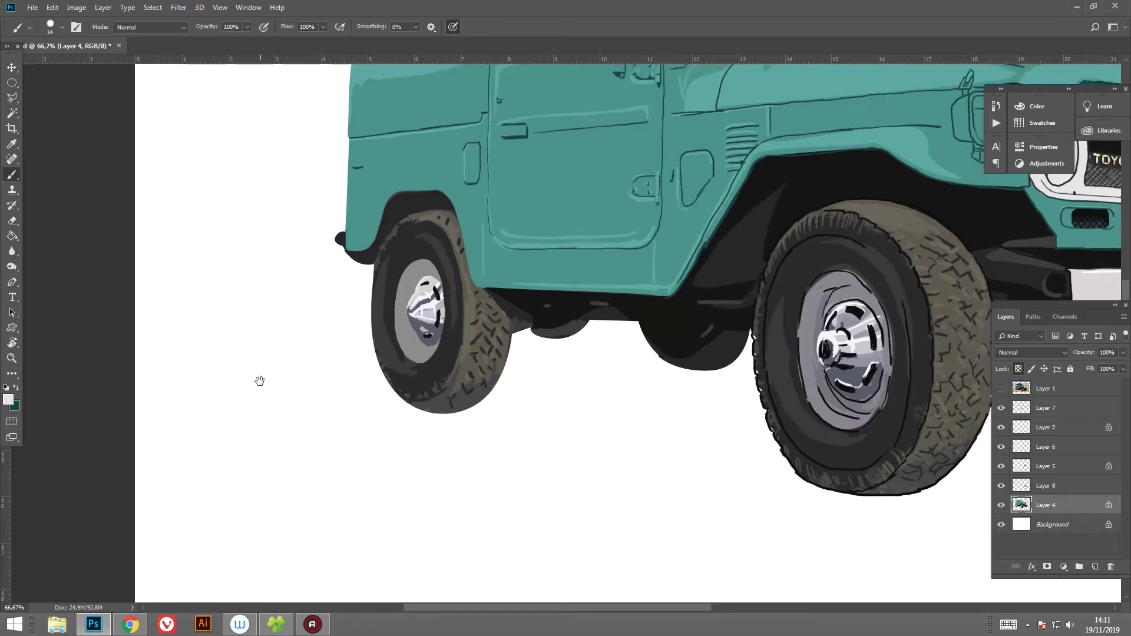
pyautogui.click(9, 400)
pyautogui.click(845, 261)
pyautogui.click(883, 331)
pyautogui.hotkey('ctrl', '+')
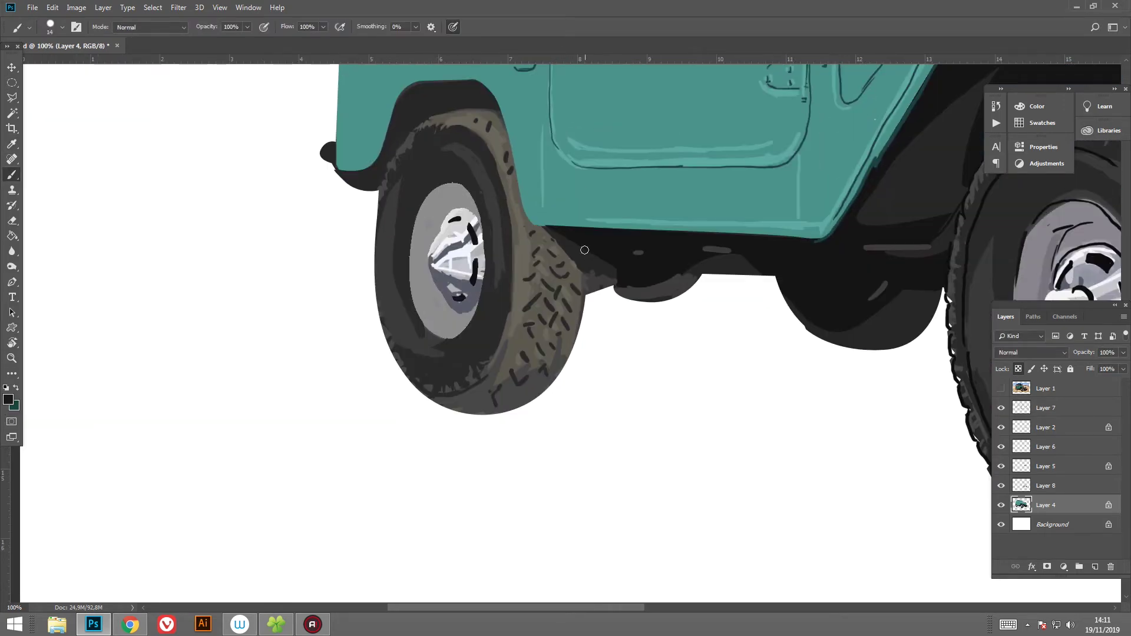
# Step: On Layer 7, paint dark strokes along the left tyre's edge
pyautogui.click(1048, 406)
pyautogui.moveTo(519, 409); pyautogui.dragTo(583, 289)
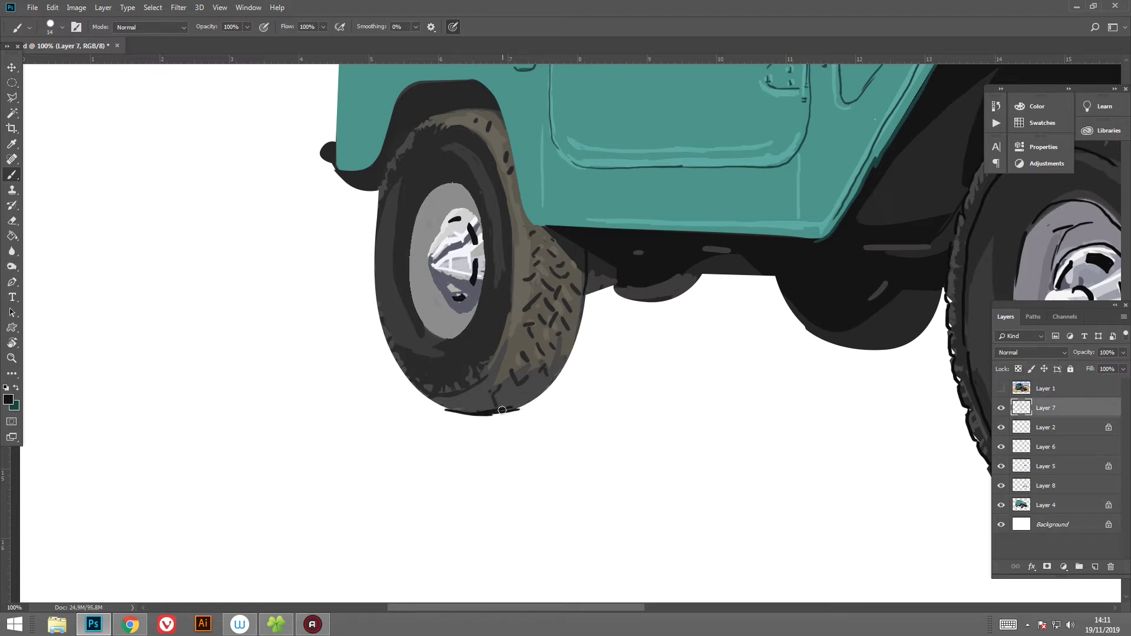
pyautogui.hscroll(-2, 462, 159)
pyautogui.scroll(2, 439, 239)
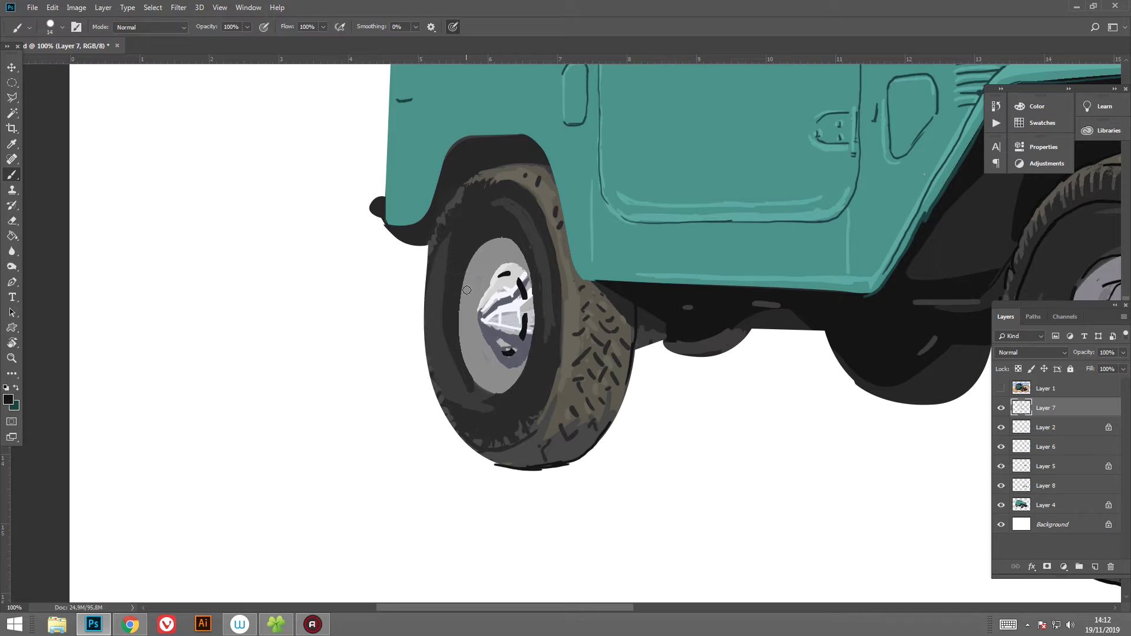
pyautogui.hotkey('ctrl', '-')
pyautogui.hotkey('ctrl', '-')
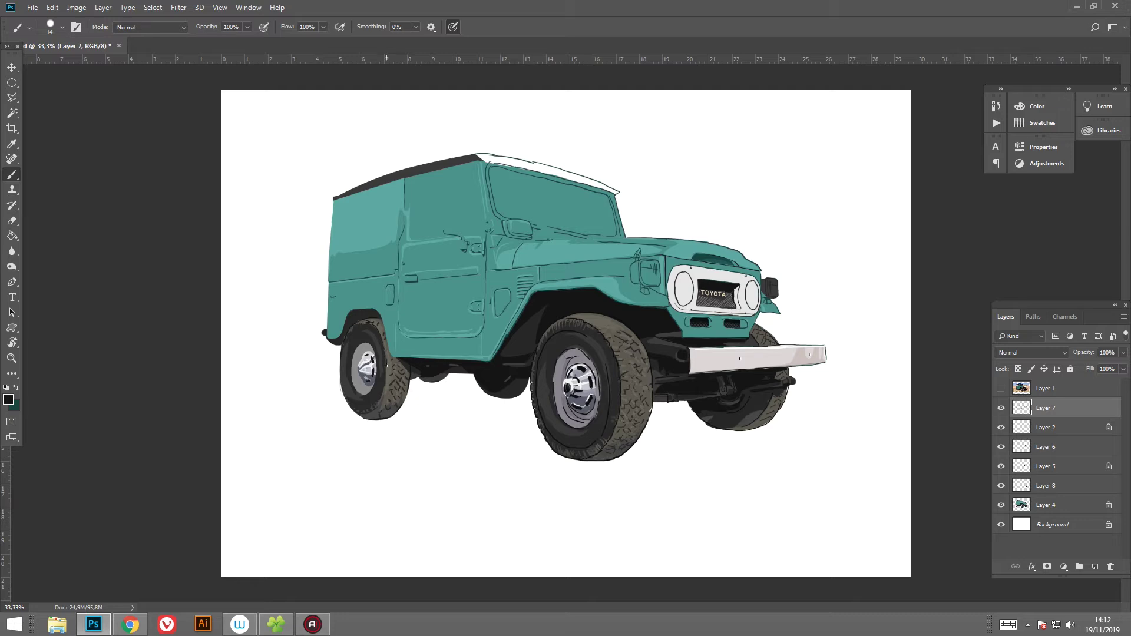
pyautogui.scroll(2, 390, 339)
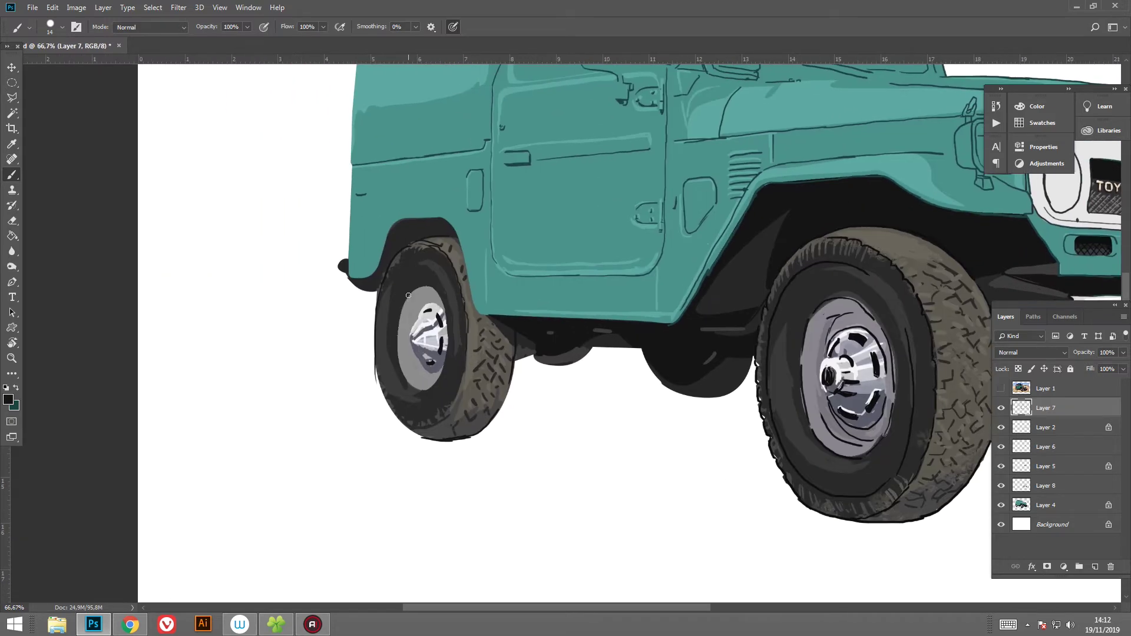
# Step: Paint dark curves on the hubcap's lower left, then pan toward the car's side
pyautogui.rightClick(404, 292)
pyautogui.press('Escape')
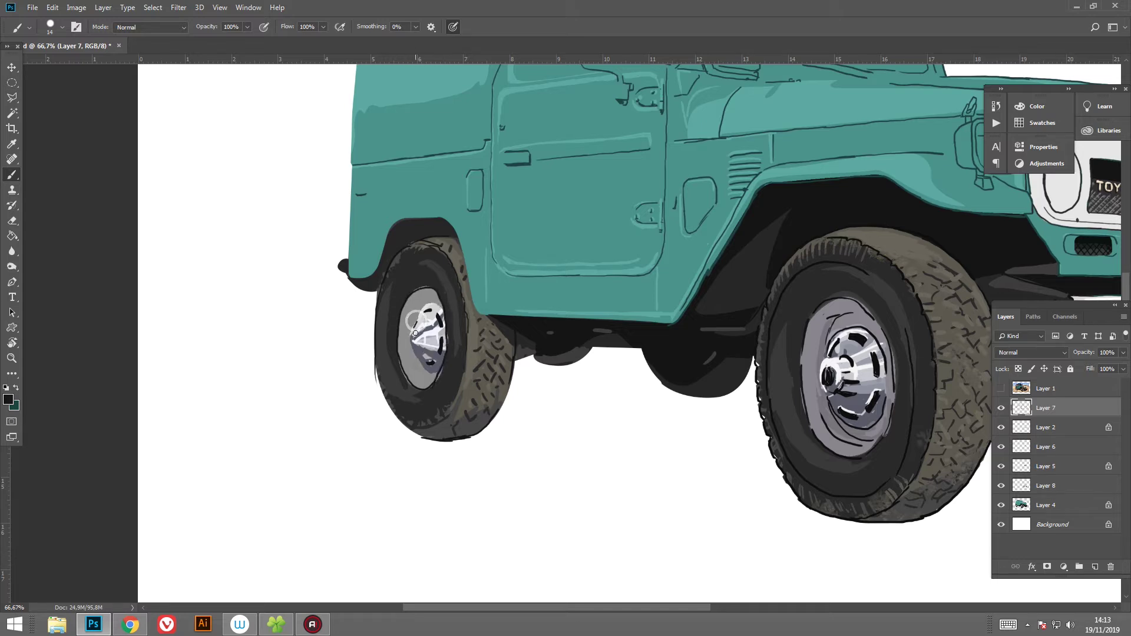
pyautogui.moveTo(430, 358); pyautogui.dragTo(415, 379)
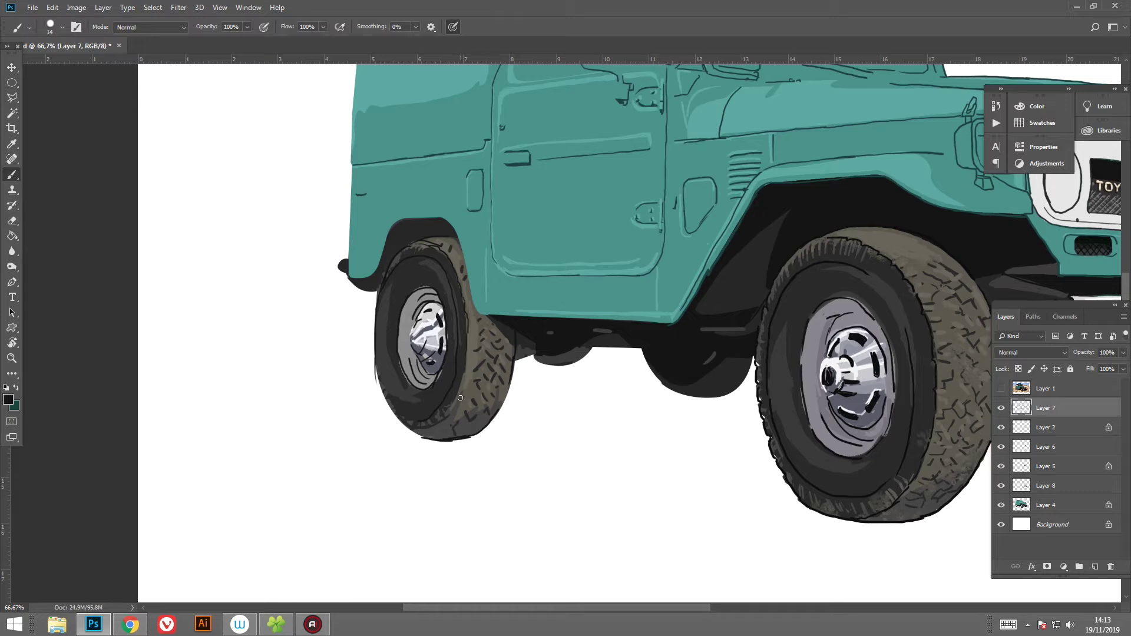
pyautogui.scroll(2, 430, 432)
pyautogui.hscroll(1, 430, 432)
pyautogui.moveTo(414, 392); pyautogui.dragTo(501, 424)
pyautogui.scroll(-2, 508, 324)
pyautogui.hscroll(2, 508, 323)
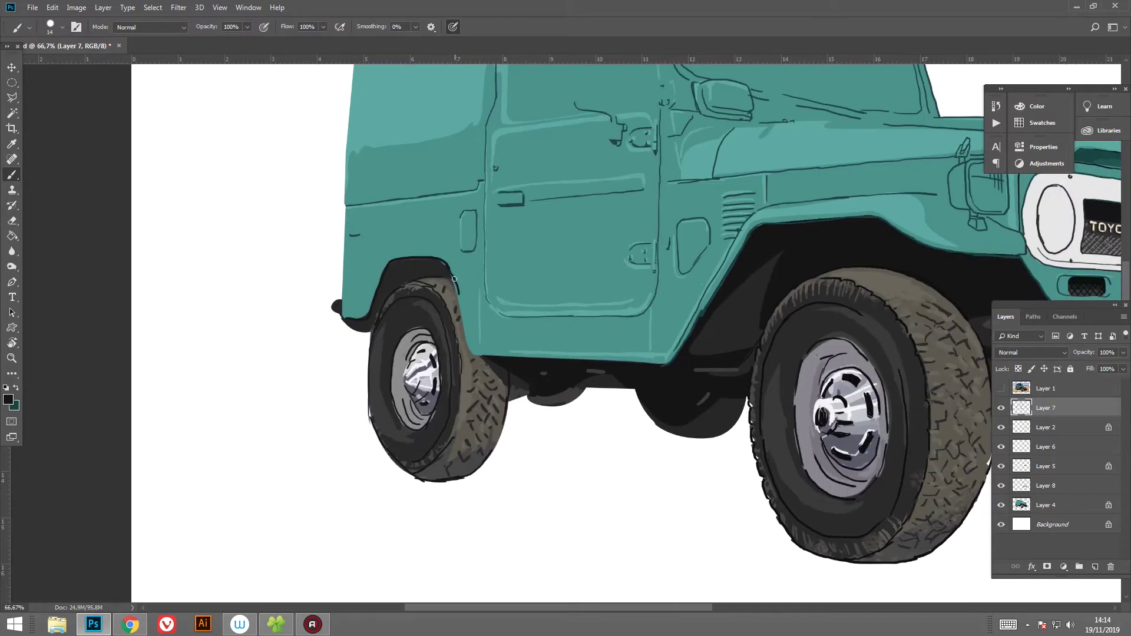
# Step: Fill the gap under the door sill with dark paint
pyautogui.moveTo(496, 357); pyautogui.dragTo(517, 417)
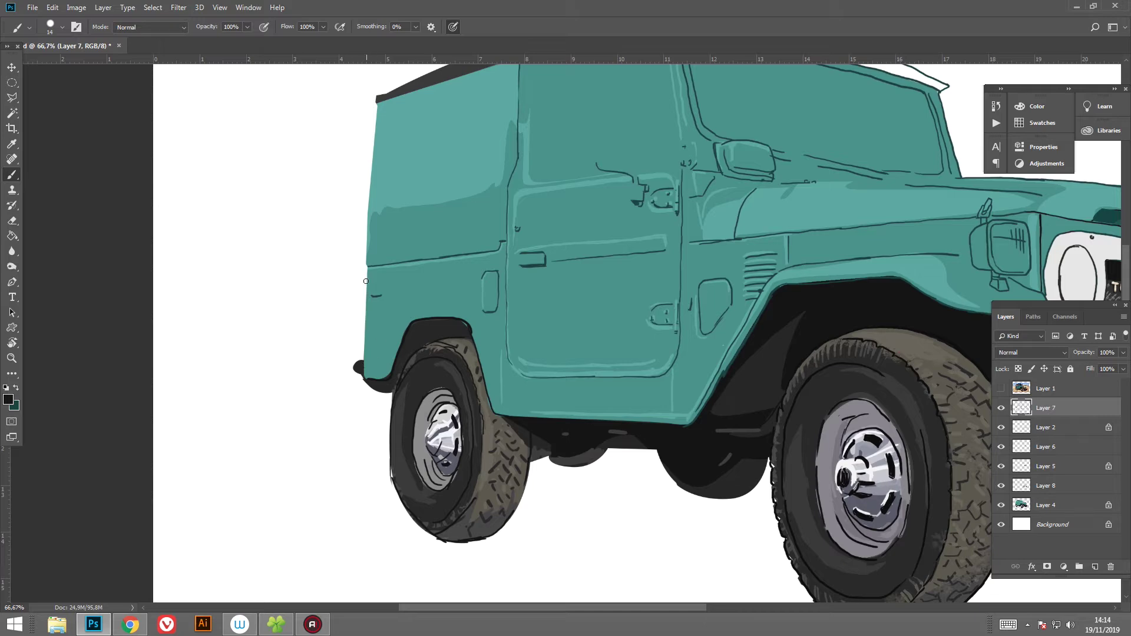
pyautogui.scroll(3, 365, 307)
pyautogui.moveTo(465, 328); pyautogui.dragTo(389, 291)
pyautogui.scroll(-3, 389, 291)
pyautogui.hscroll(5, 389, 291)
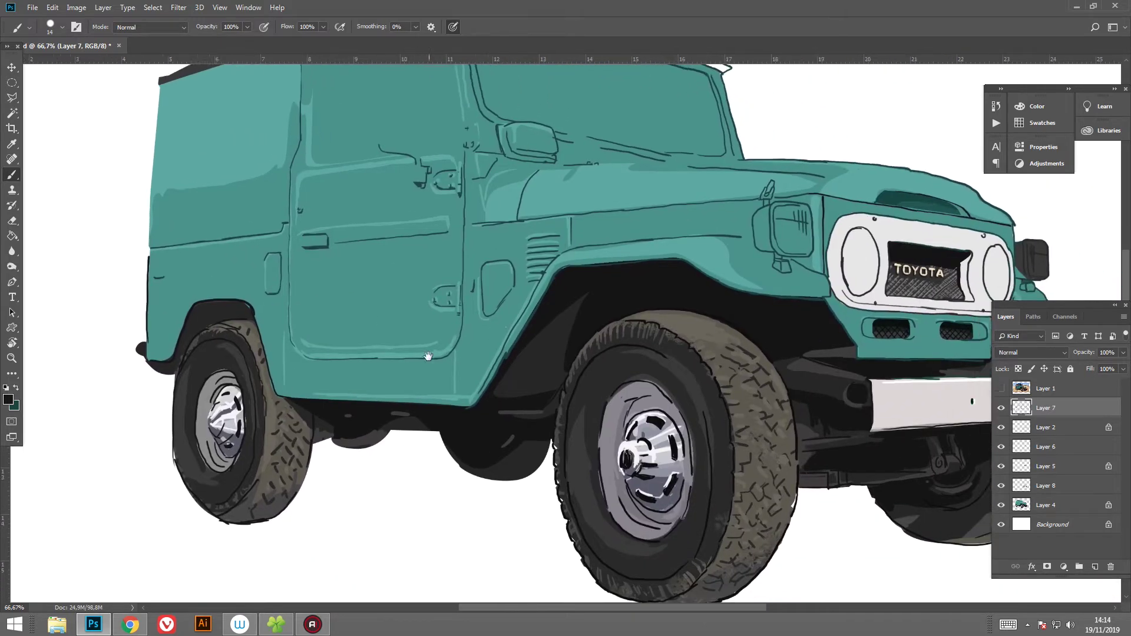
pyautogui.moveTo(314, 409); pyautogui.dragTo(442, 402)
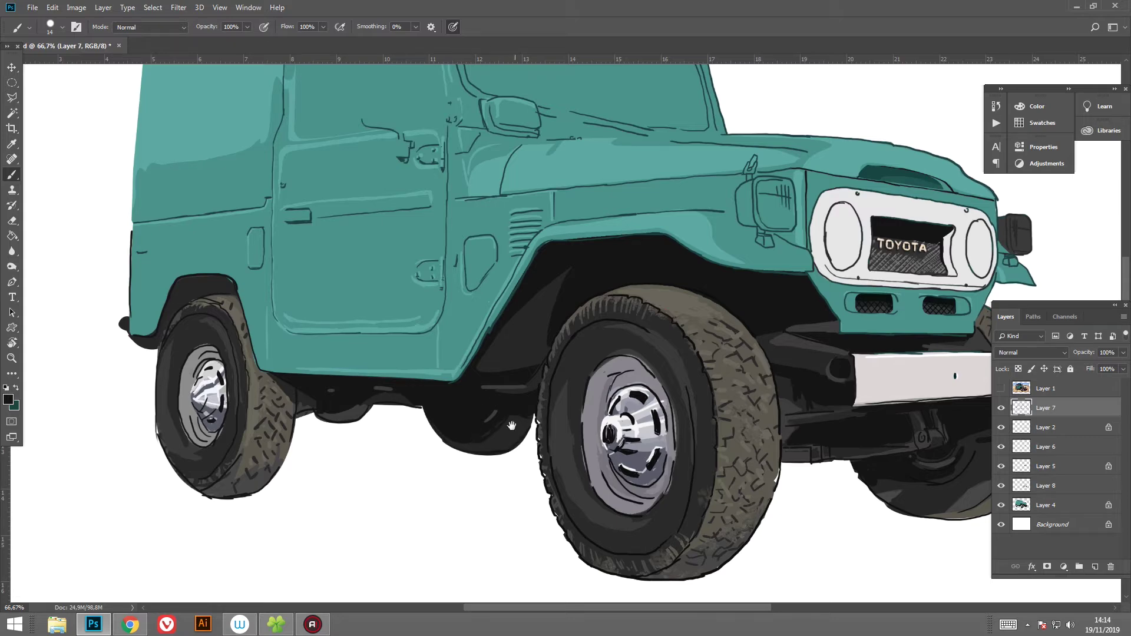
# Step: Sample pale teal aec5c5 from the reference photo and zoom in on the fender lamp
pyautogui.moveTo(493, 412); pyautogui.dragTo(537, 343)
pyautogui.moveTo(507, 293); pyautogui.dragTo(478, 343)
pyautogui.click(1001, 389)
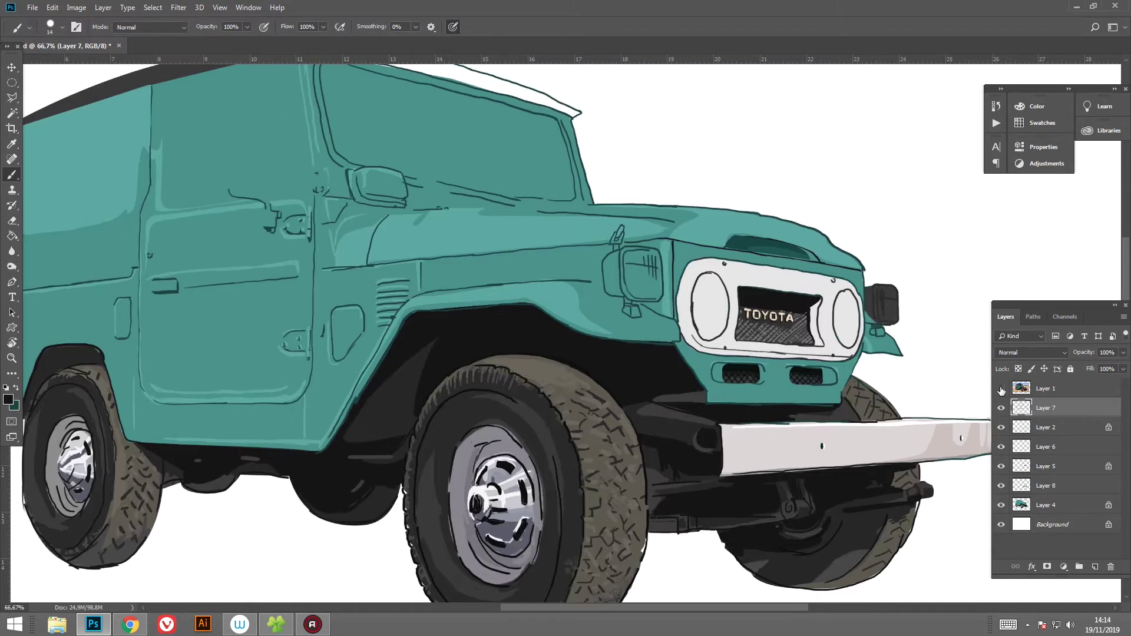
pyautogui.hotkey('ctrl', '1')
pyautogui.click(8, 400)
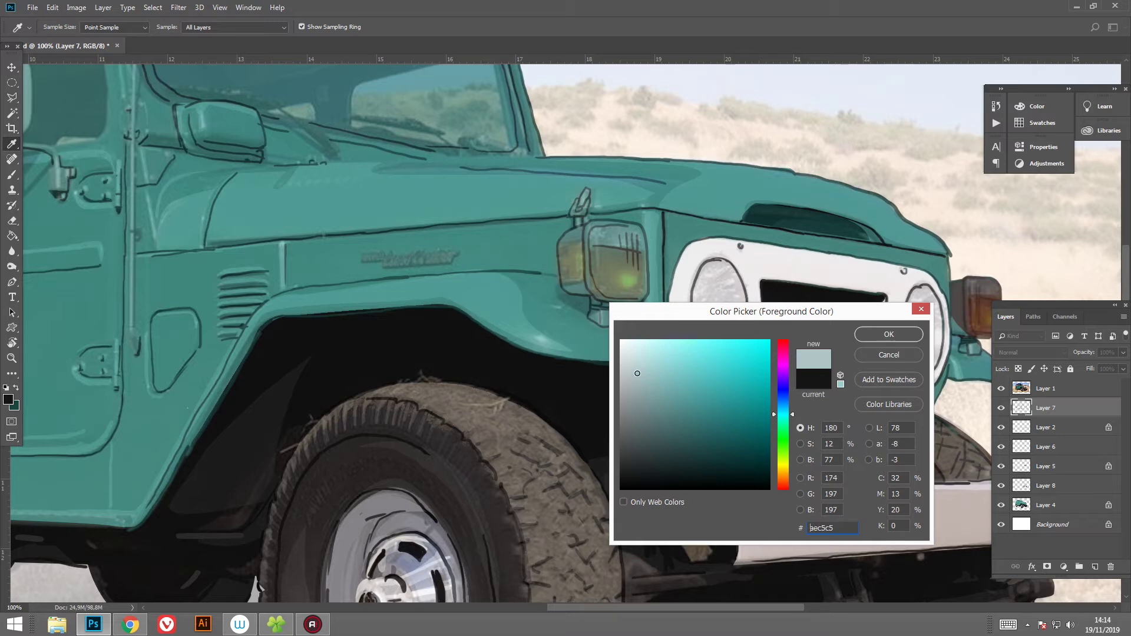
pyautogui.click(884, 330)
pyautogui.click(1001, 388)
pyautogui.moveTo(649, 270); pyautogui.dragTo(637, 289)
pyautogui.hotkey('ctrl', '+')
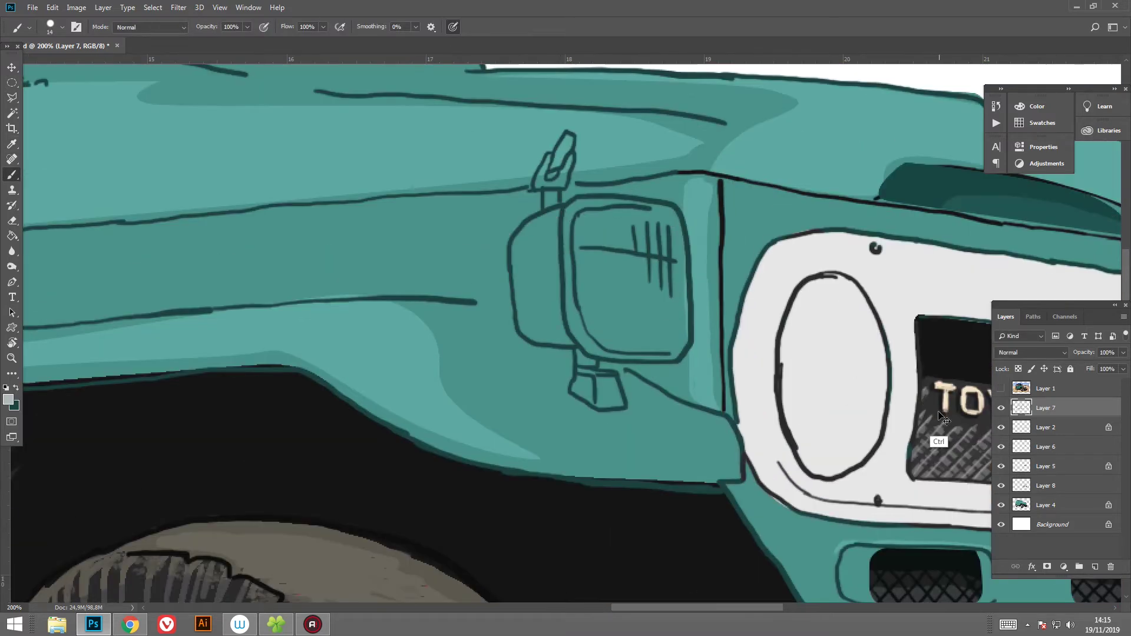
# Step: On Layer 4, paint the fender lamp housing light grey with a 50 px brush
pyautogui.keyDown('ctrl'); pyautogui.click(944, 417); pyautogui.keyUp('ctrl')
pyautogui.moveTo(555, 225); pyautogui.dragTo(547, 280)
pyautogui.rightClick(654, 269)
pyautogui.moveTo(654, 273); pyautogui.dragTo(661, 273)
pyautogui.moveTo(553, 248); pyautogui.dragTo(542, 353)
pyautogui.moveTo(518, 253)
pyautogui.mouseDown()
pyautogui.moveTo(536, 324)
pyautogui.moveTo(530, 248)
pyautogui.moveTo(540, 228)
pyautogui.moveTo(548, 283)
pyautogui.mouseUp()
pyautogui.moveTo(580, 223); pyautogui.dragTo(590, 348)
# Step: With a 26 px brush, paint the lamp's inner rim, lower mount and stalk light grey
pyautogui.rightClick(656, 330)
pyautogui.moveTo(724, 349); pyautogui.dragTo(698, 349)
pyautogui.moveTo(639, 346)
pyautogui.mouseDown()
pyautogui.moveTo(606, 354)
pyautogui.moveTo(676, 233)
pyautogui.mouseUp()
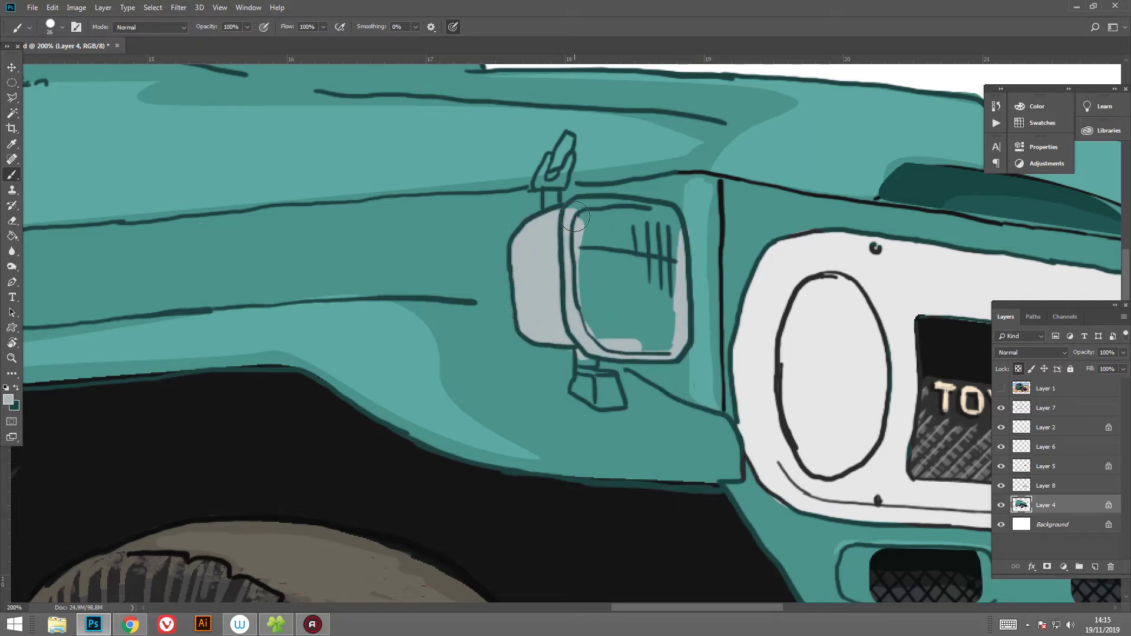
pyautogui.moveTo(578, 224); pyautogui.dragTo(677, 218)
pyautogui.moveTo(579, 357)
pyautogui.mouseDown()
pyautogui.moveTo(589, 401)
pyautogui.moveTo(625, 412)
pyautogui.mouseUp()
pyautogui.moveTo(577, 377); pyautogui.dragTo(607, 401)
pyautogui.scroll(3, 541, 257)
pyautogui.moveTo(542, 257)
pyautogui.mouseDown()
pyautogui.moveTo(563, 218)
pyautogui.moveTo(548, 259)
pyautogui.moveTo(543, 247)
pyautogui.mouseUp()
# Step: Check the reference photo, then paint white-grey highlights across the lamp glass on Layer 4
pyautogui.click(1001, 389)
pyautogui.click(1037, 388)
pyautogui.click(1001, 388)
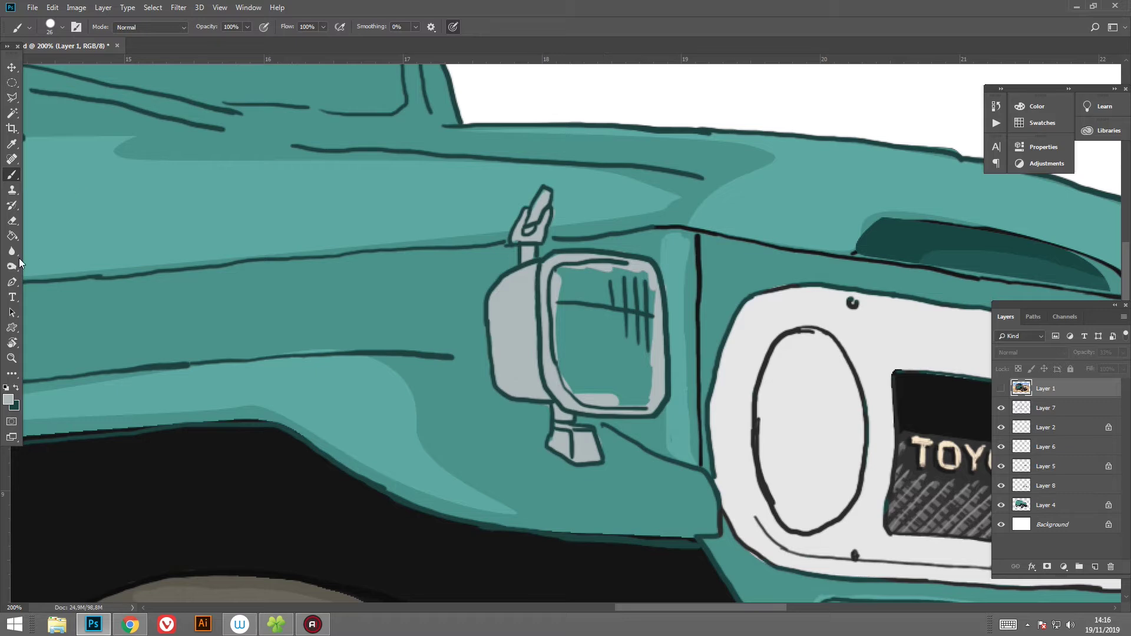
pyautogui.press('i')
pyautogui.click(9, 400)
pyautogui.press('Return')
pyautogui.press('b')
pyautogui.click(1046, 505)
pyautogui.moveTo(563, 287)
pyautogui.mouseDown()
pyautogui.moveTo(622, 299)
pyautogui.moveTo(654, 321)
pyautogui.moveTo(560, 274)
pyautogui.moveTo(648, 277)
pyautogui.mouseUp()
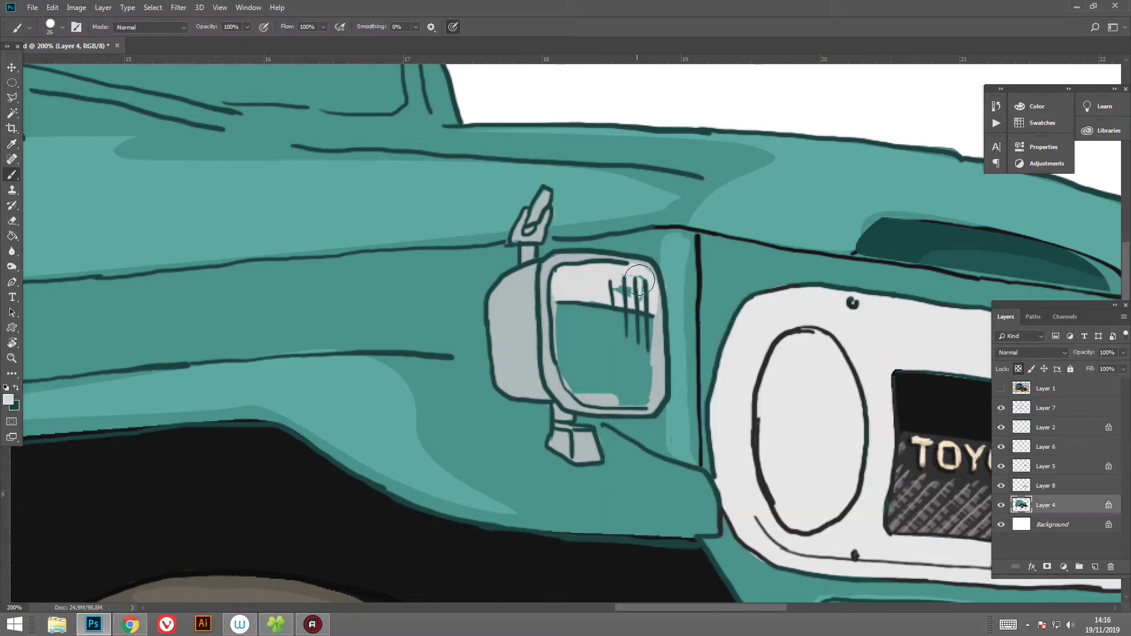
# Step: Pick burnt orange c15f00 and start filling the lamp lens
pyautogui.press('i')
pyautogui.click(8, 400)
pyautogui.click(782, 470)
pyautogui.click(747, 449)
pyautogui.click(889, 334)
pyautogui.moveTo(559, 311)
pyautogui.mouseDown()
pyautogui.moveTo(566, 386)
pyautogui.moveTo(613, 406)
pyautogui.moveTo(654, 377)
pyautogui.moveTo(648, 325)
pyautogui.moveTo(589, 313)
pyautogui.moveTo(571, 327)
pyautogui.moveTo(590, 390)
pyautogui.mouseUp()
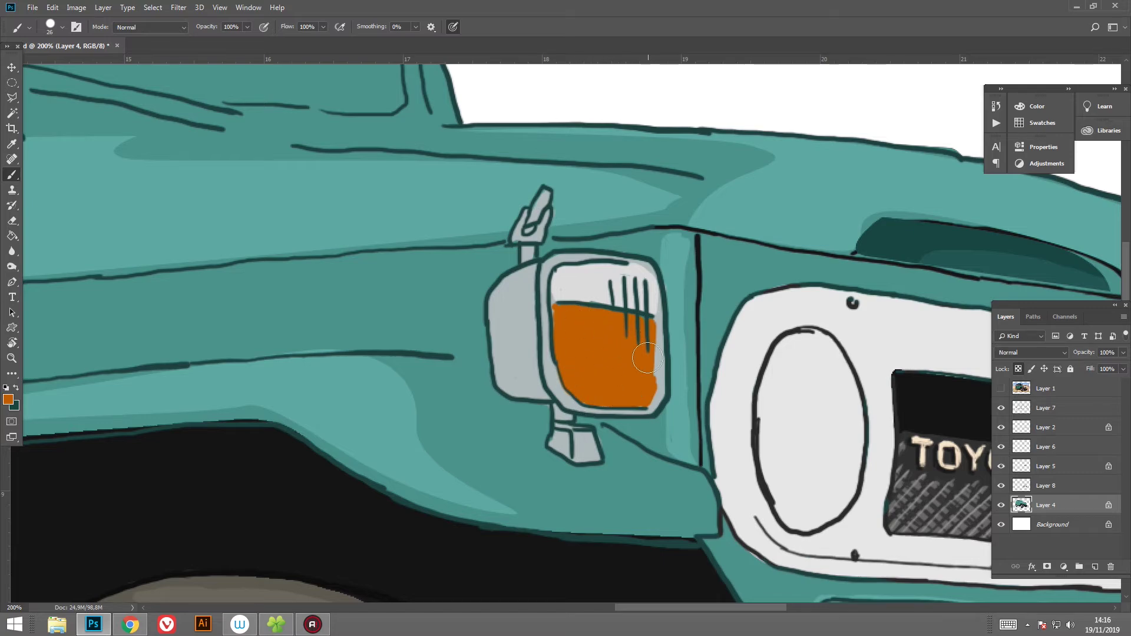
# Step: Zoom in on the side marker light and paint orange and a grey highlight on it
pyautogui.hotkey('ctrl', '-')
pyautogui.hotkey('ctrl', '-')
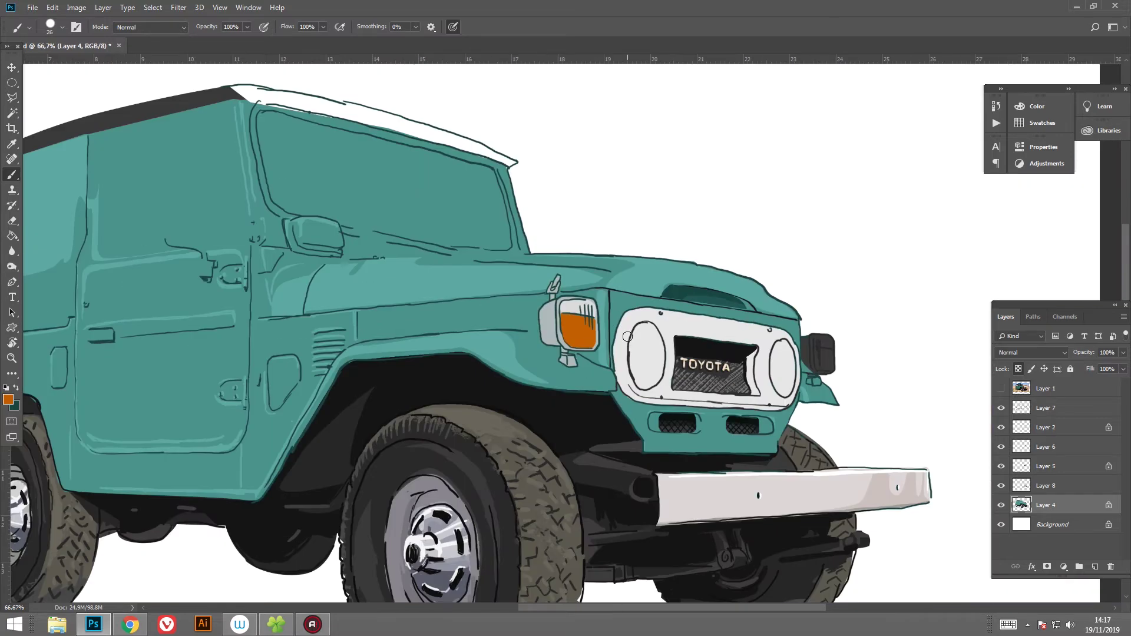
pyautogui.hotkey('ctrl', '+')
pyautogui.hotkey('ctrl', '+')
pyautogui.hotkey('ctrl', '+')
pyautogui.hscroll(10, 677, 303)
pyautogui.moveTo(760, 318)
pyautogui.mouseDown()
pyautogui.moveTo(765, 252)
pyautogui.moveTo(829, 266)
pyautogui.moveTo(770, 329)
pyautogui.mouseUp()
pyautogui.hscroll(-10, 788, 354)
pyautogui.scroll(5, 788, 354)
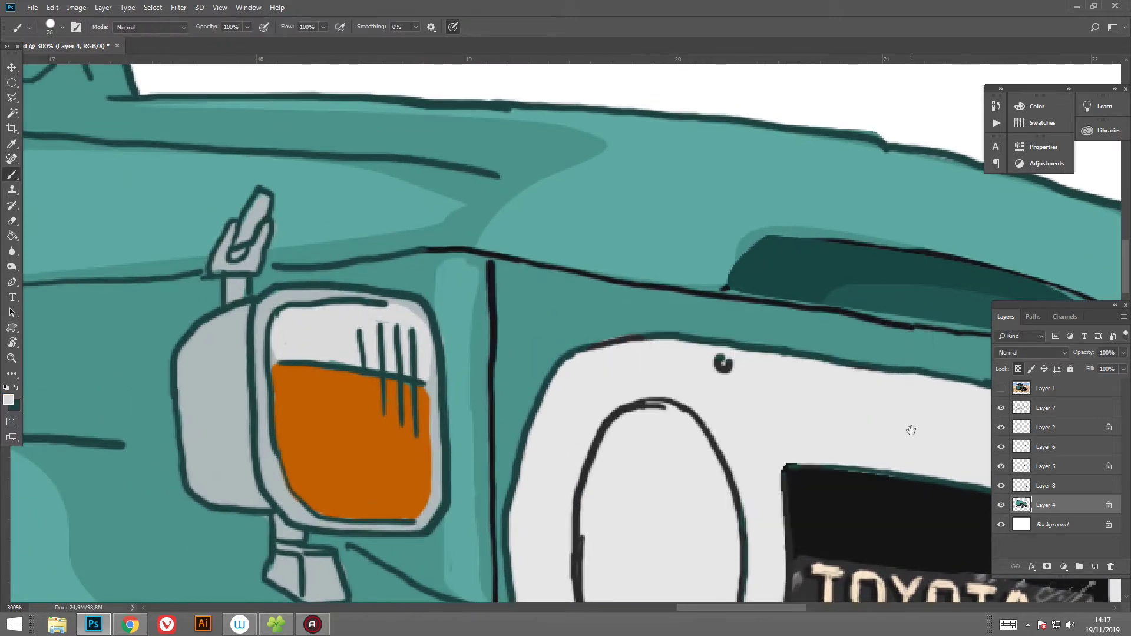
pyautogui.hscroll(10, 911, 430)
pyautogui.moveTo(607, 254)
pyautogui.mouseDown()
pyautogui.moveTo(610, 304)
pyautogui.moveTo(628, 303)
pyautogui.mouseUp()
pyautogui.hscroll(-10, 550, 305)
# Step: Paint grey along the marker light's left edge, bottom and a band along its top
pyautogui.click(7, 399)
pyautogui.click(884, 330)
pyautogui.hscroll(10, 550, 305)
pyautogui.scroll(-5, 550, 305)
pyautogui.moveTo(628, 176); pyautogui.dragTo(633, 248)
pyautogui.moveTo(633, 200)
pyautogui.mouseDown()
pyautogui.moveTo(658, 325)
pyautogui.moveTo(651, 283)
pyautogui.moveTo(707, 348)
pyautogui.moveTo(760, 344)
pyautogui.mouseUp()
pyautogui.moveTo(654, 300)
pyautogui.mouseDown()
pyautogui.moveTo(674, 202)
pyautogui.moveTo(666, 312)
pyautogui.mouseUp()
pyautogui.moveTo(660, 177)
pyautogui.mouseDown()
pyautogui.moveTo(666, 306)
pyautogui.moveTo(707, 171)
pyautogui.moveTo(749, 177)
pyautogui.mouseUp()
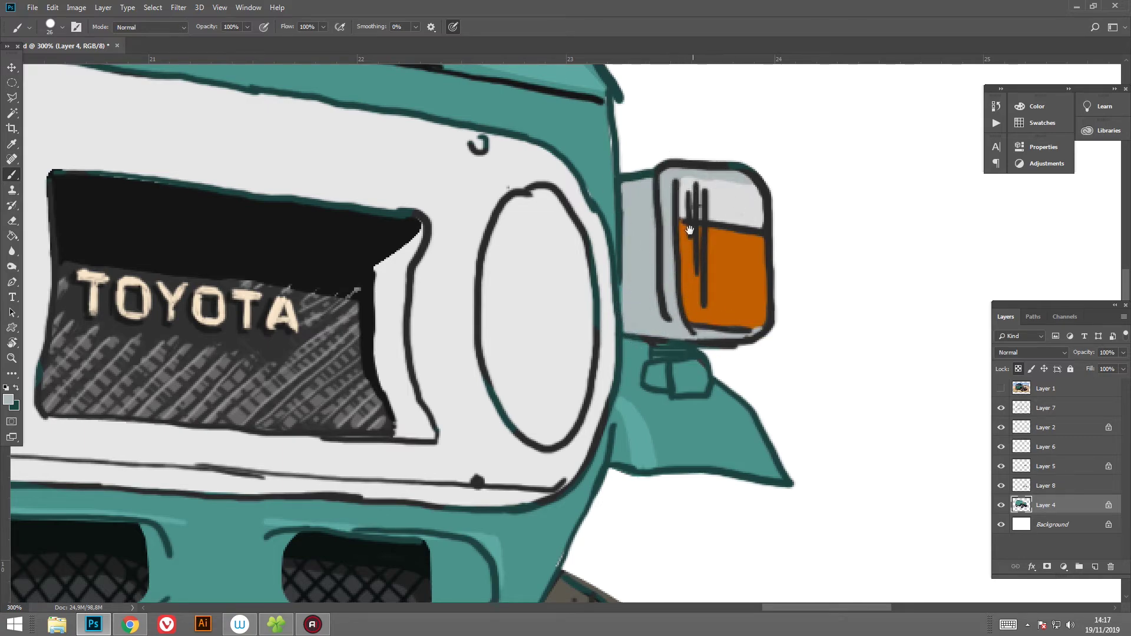
pyautogui.hscroll(-10, 690, 230)
# Step: Shrink the brush to 15 px and shade the lower left of the lamp housing grey
pyautogui.click(14, 406)
pyautogui.click(884, 331)
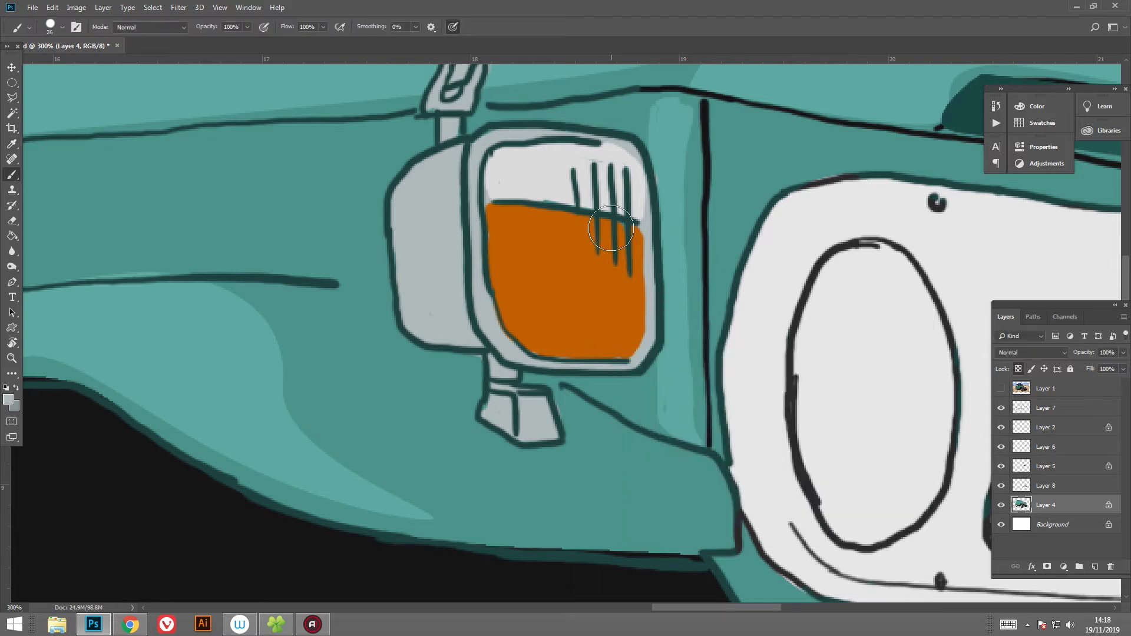
pyautogui.rightClick(489, 227)
pyautogui.click(8, 400)
pyautogui.press('Return')
pyautogui.press('b')
pyautogui.moveTo(465, 224)
pyautogui.mouseDown()
pyautogui.moveTo(413, 330)
pyautogui.moveTo(483, 348)
pyautogui.mouseUp()
pyautogui.moveTo(413, 330)
pyautogui.mouseDown()
pyautogui.moveTo(475, 333)
pyautogui.moveTo(419, 312)
pyautogui.moveTo(463, 229)
pyautogui.moveTo(494, 335)
pyautogui.moveTo(521, 368)
pyautogui.moveTo(648, 352)
pyautogui.mouseUp()
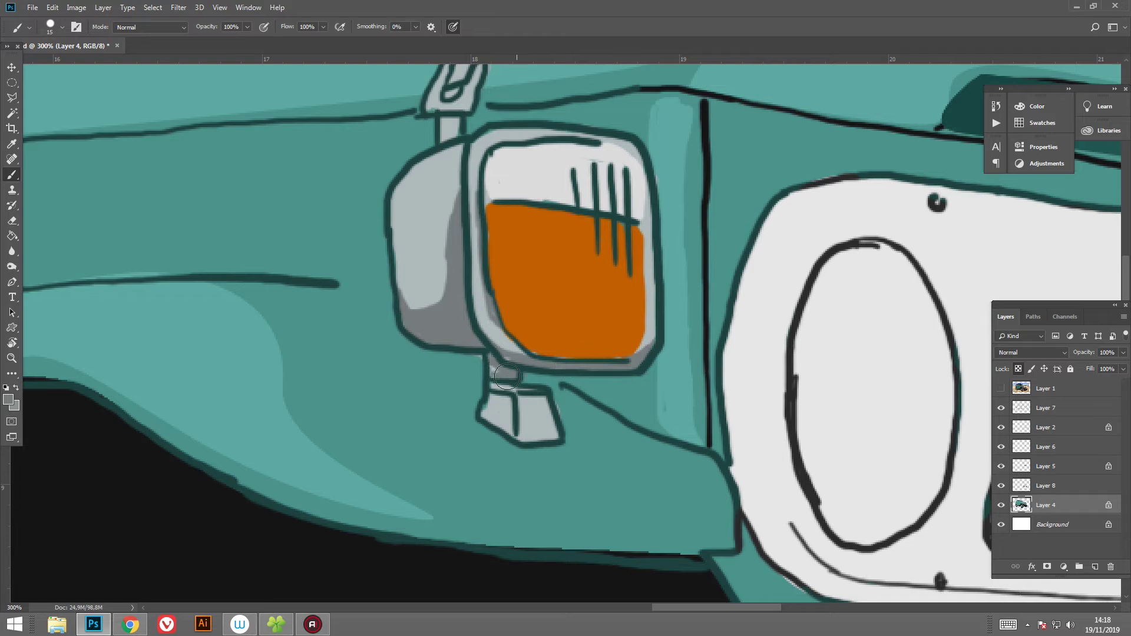
# Step: Paint light grey across the lamp housing and along its rim
pyautogui.moveTo(403, 312)
pyautogui.mouseDown()
pyautogui.moveTo(526, 371)
pyautogui.moveTo(538, 346)
pyautogui.moveTo(586, 323)
pyautogui.mouseUp()
pyautogui.click(8, 404)
pyautogui.press('Return')
pyautogui.moveTo(522, 339)
pyautogui.mouseDown()
pyautogui.moveTo(578, 317)
pyautogui.moveTo(536, 306)
pyautogui.moveTo(576, 298)
pyautogui.moveTo(580, 276)
pyautogui.mouseUp()
pyautogui.moveTo(591, 207)
pyautogui.mouseDown()
pyautogui.moveTo(607, 371)
pyautogui.moveTo(745, 197)
pyautogui.moveTo(760, 220)
pyautogui.mouseUp()
pyautogui.moveTo(516, 257); pyautogui.dragTo(580, 212)
pyautogui.moveTo(518, 236); pyautogui.dragTo(522, 289)
# Step: Add dark grey 454545 detail to the housing, inner lamp frame, stem and stand
pyautogui.press('i')
pyautogui.click(9, 400)
pyautogui.click(621, 449)
pyautogui.click(888, 334)
pyautogui.press('b')
pyautogui.rightClick(760, 242)
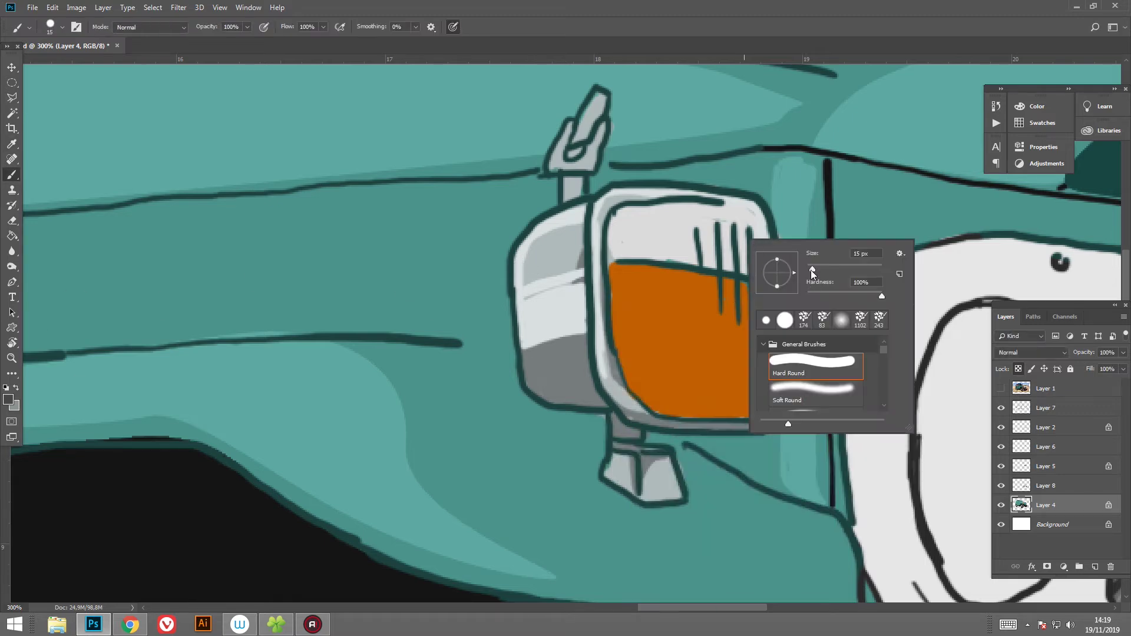
pyautogui.moveTo(524, 345); pyautogui.dragTo(589, 333)
pyautogui.moveTo(525, 298); pyautogui.dragTo(580, 280)
pyautogui.moveTo(603, 234)
pyautogui.mouseDown()
pyautogui.moveTo(613, 389)
pyautogui.moveTo(639, 448)
pyautogui.mouseUp()
pyautogui.moveTo(648, 456)
pyautogui.mouseDown()
pyautogui.moveTo(654, 501)
pyautogui.moveTo(615, 482)
pyautogui.mouseUp()
pyautogui.scroll(3, 615, 481)
pyautogui.scroll(1, 530, 413)
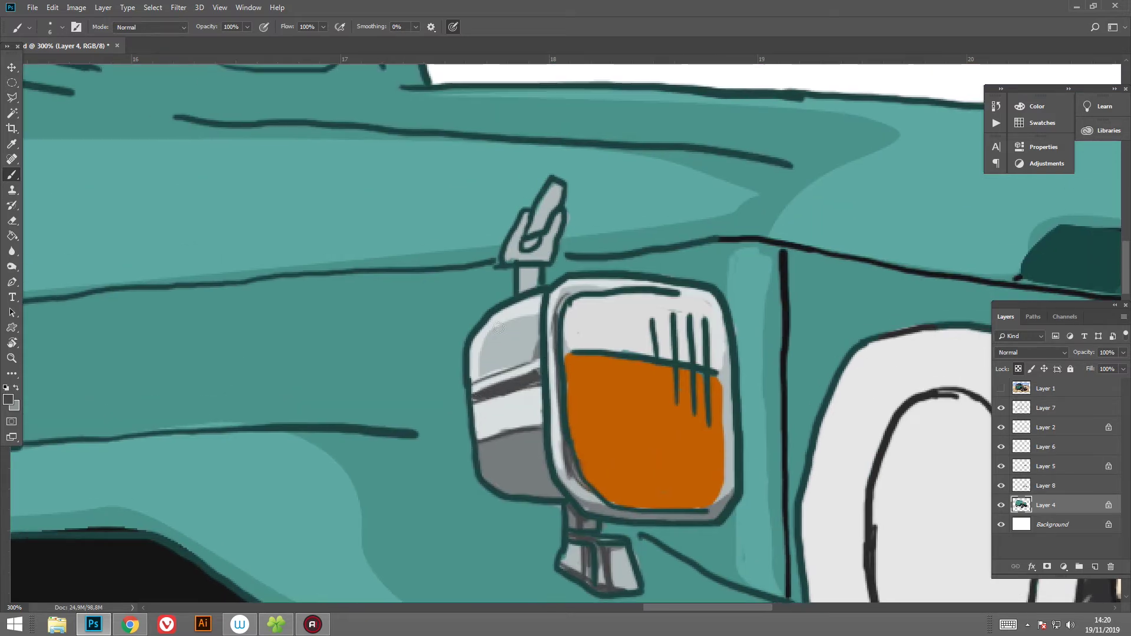
# Step: Sample a near-white and add a highlight along the top of the lamp glass
pyautogui.press('i')
pyautogui.click(9, 400)
pyautogui.click(591, 321)
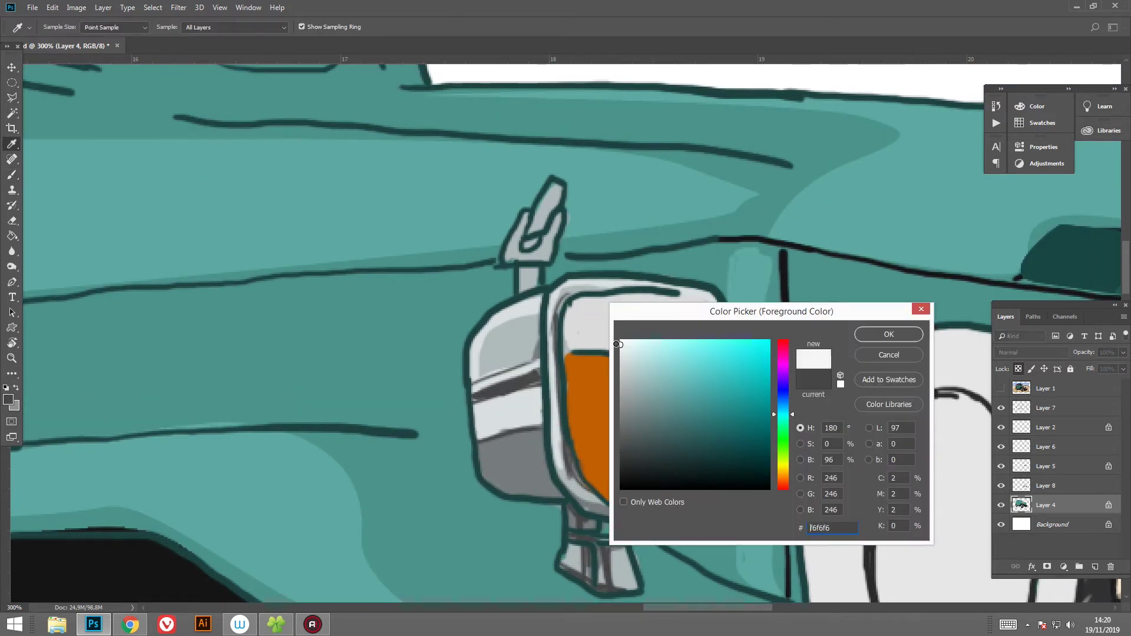
pyautogui.click(888, 334)
pyautogui.press('b')
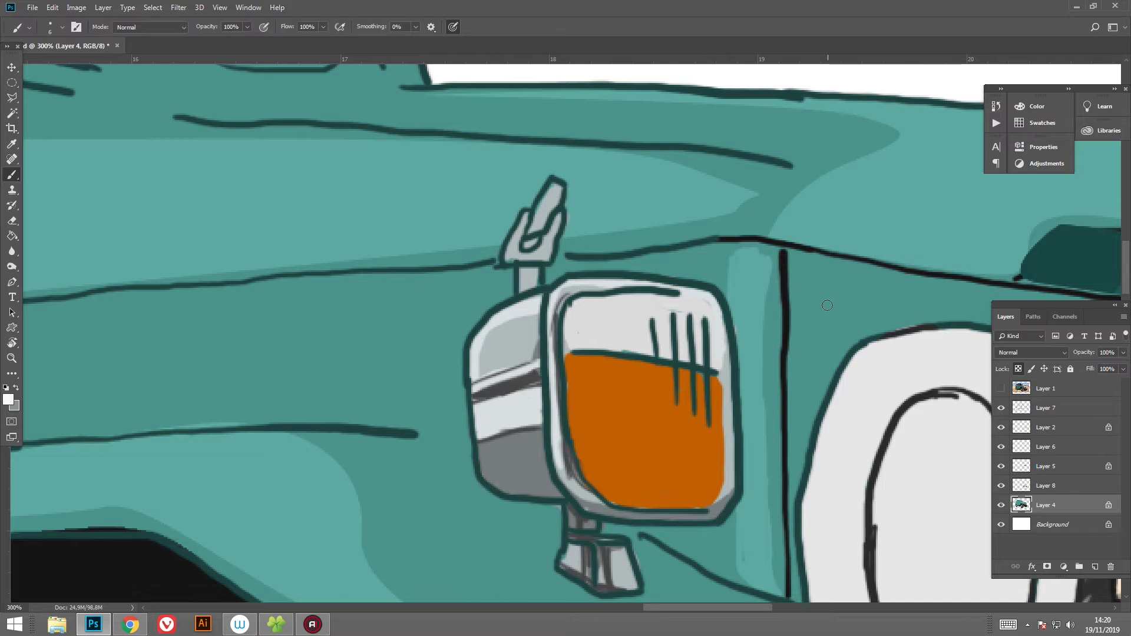
pyautogui.moveTo(590, 305); pyautogui.dragTo(654, 315)
# Step: Repaint the lower lamp glass orange and add darker orange streaks with a 14 px brush
pyautogui.rightClick(610, 291)
pyautogui.press('Escape')
pyautogui.click(9, 399)
pyautogui.press('Return')
pyautogui.press('b')
pyautogui.moveTo(576, 384)
pyautogui.mouseDown()
pyautogui.moveTo(596, 462)
pyautogui.moveTo(654, 507)
pyautogui.moveTo(713, 513)
pyautogui.mouseUp()
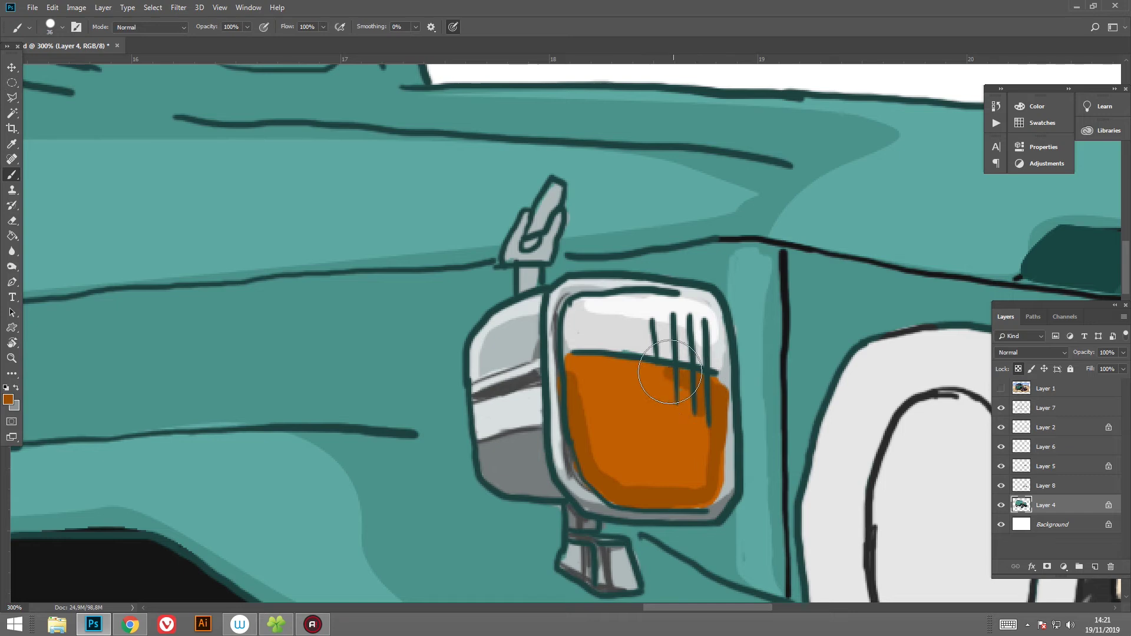
pyautogui.rightClick(679, 391)
pyautogui.press('Escape')
pyautogui.moveTo(652, 371); pyautogui.dragTo(640, 425)
# Step: Add bright orange streaks and light orange cross-hatching to the glass
pyautogui.click(8, 399)
pyautogui.press('Return')
pyautogui.moveTo(634, 370); pyautogui.dragTo(634, 438)
pyautogui.moveTo(648, 370)
pyautogui.mouseDown()
pyautogui.moveTo(648, 430)
pyautogui.moveTo(663, 420)
pyautogui.mouseUp()
pyautogui.moveTo(678, 383); pyautogui.dragTo(679, 466)
pyautogui.moveTo(607, 395); pyautogui.dragTo(677, 406)
# Step: Make Layer 7 active and choose a dark teal paint colour
pyautogui.hotkey('ctrl', '-')
pyautogui.hotkey('ctrl', '-')
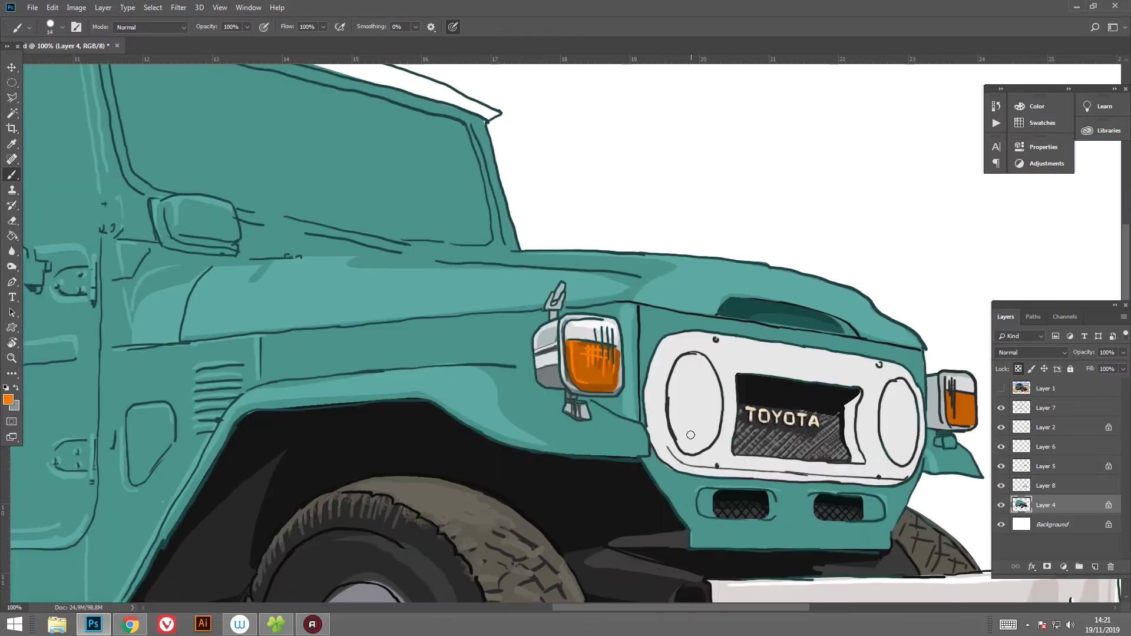
pyautogui.click(1047, 412)
pyautogui.click(8, 400)
pyautogui.click(783, 406)
pyautogui.click(678, 472)
pyautogui.press('Return')
pyautogui.rightClick(634, 283)
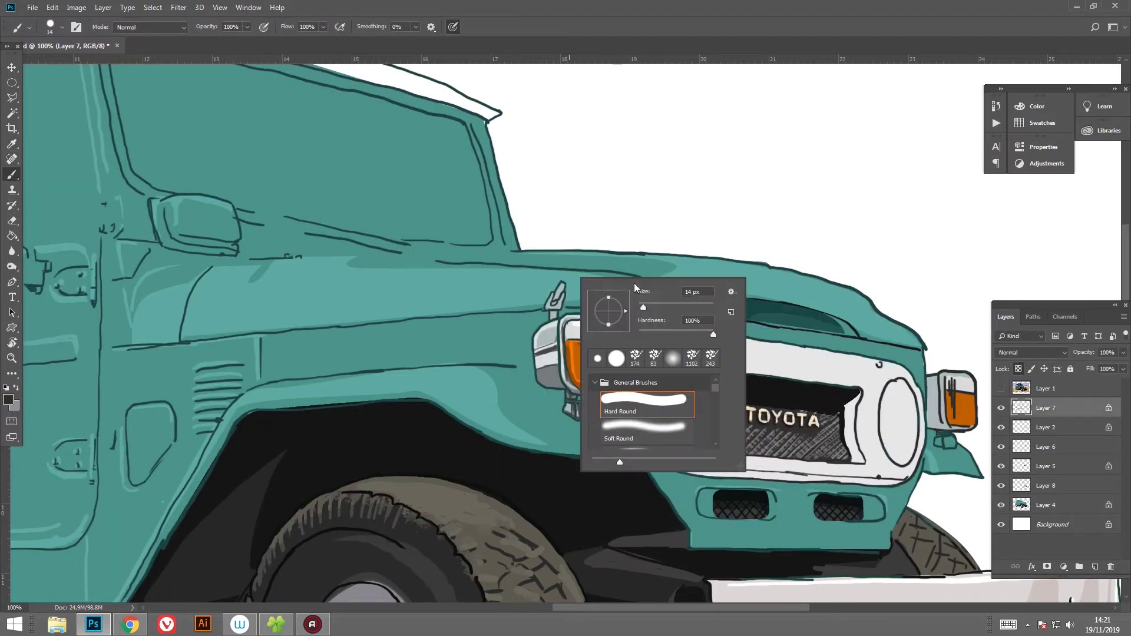
pyautogui.press('Escape')
# Step: Bring the right lamp into view and shade its housing grey on Layer 4
pyautogui.hotkey('ctrl', '+')
pyautogui.hotkey('ctrl', '+')
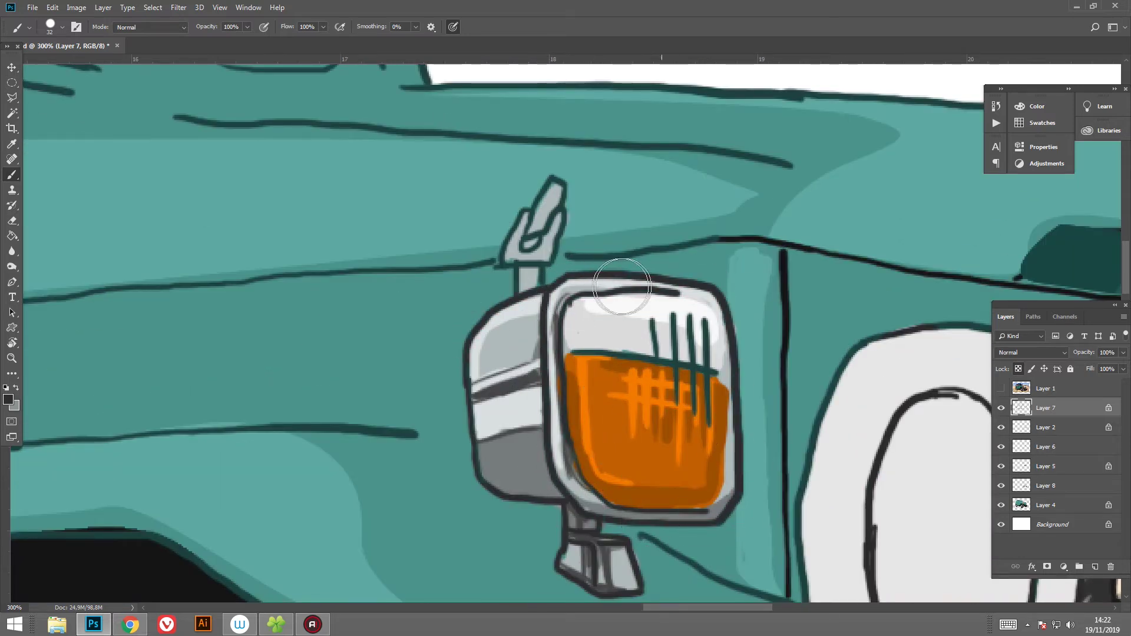
pyautogui.moveTo(601, 360); pyautogui.dragTo(581, 424)
pyautogui.hotkey('ctrl', '-')
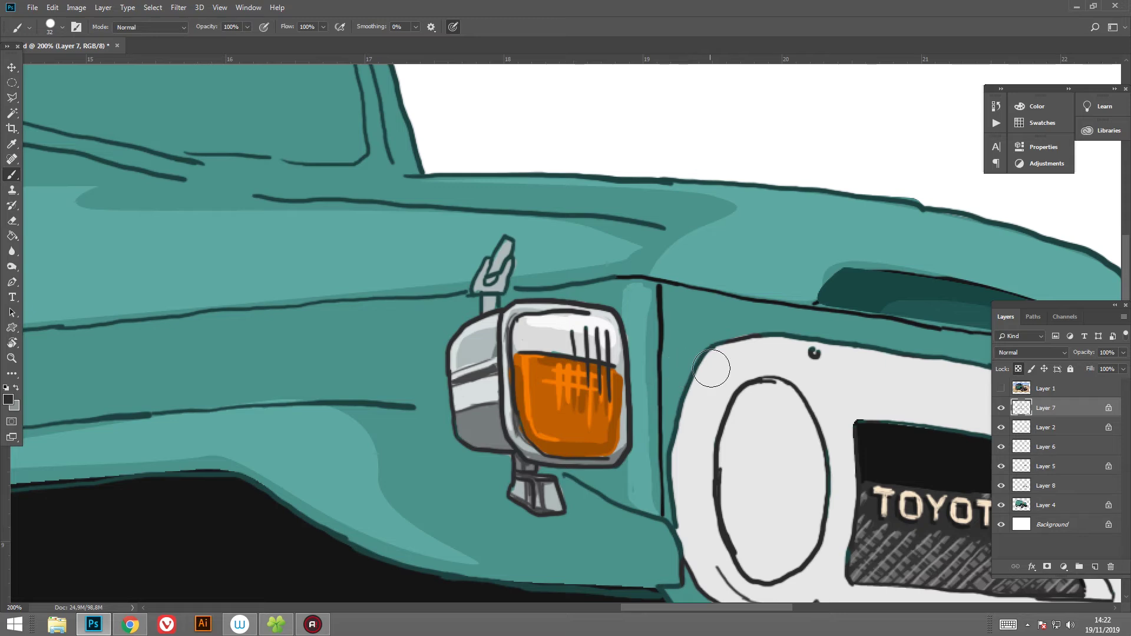
pyautogui.moveTo(699, 548); pyautogui.dragTo(428, 471)
pyautogui.moveTo(848, 314); pyautogui.dragTo(619, 202)
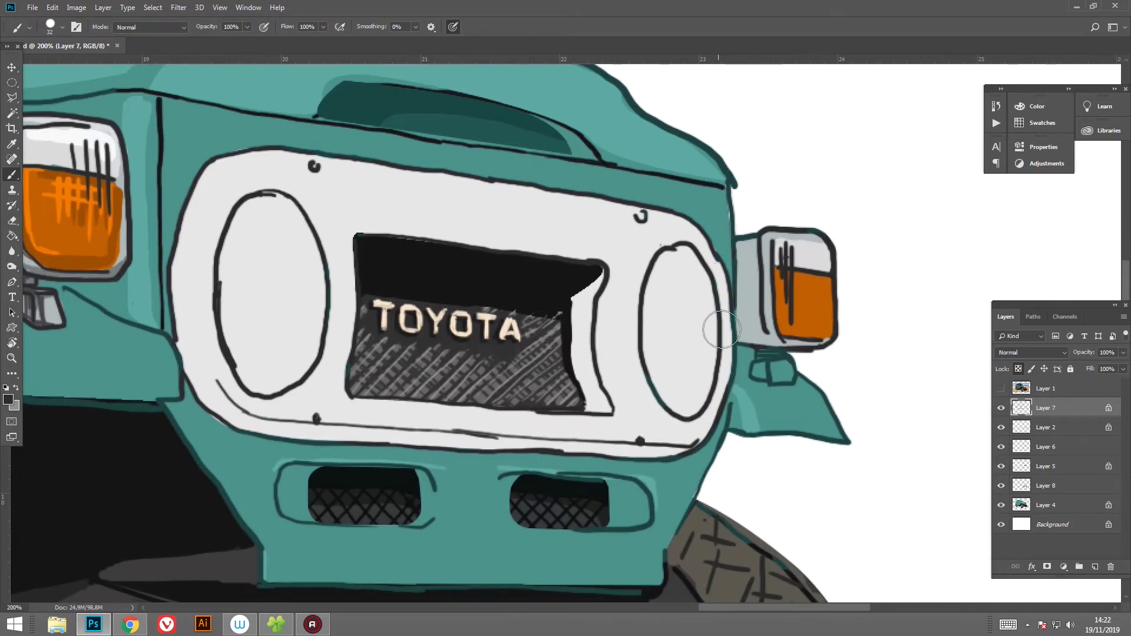
pyautogui.moveTo(376, 357); pyautogui.dragTo(515, 333)
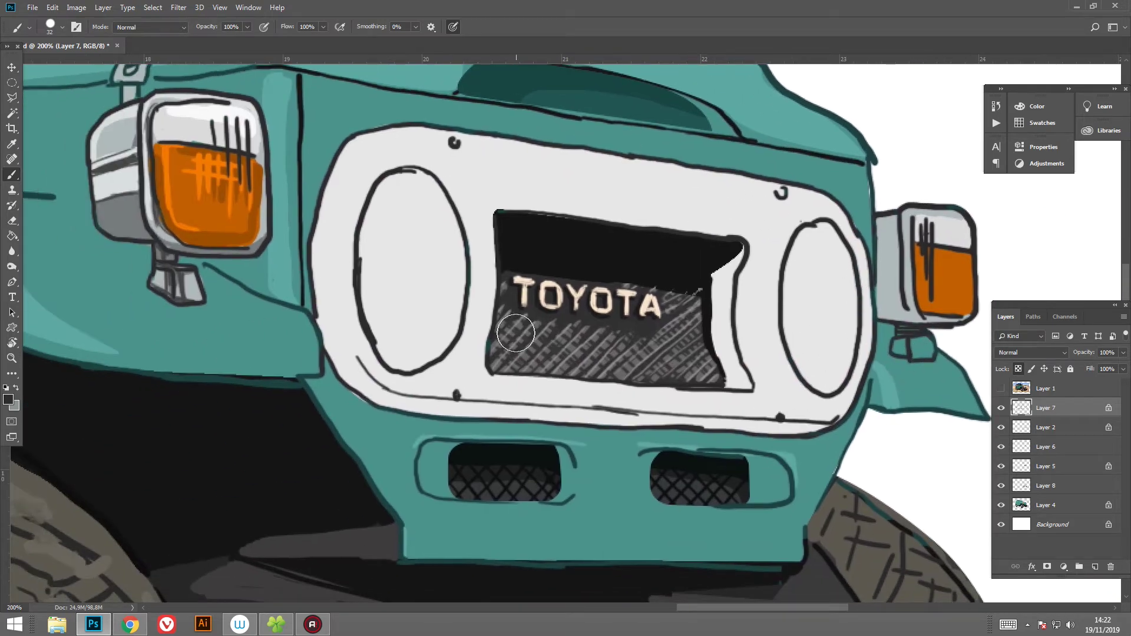
pyautogui.click(7, 400)
pyautogui.click(878, 330)
pyautogui.keyDown('ctrl'); pyautogui.click(915, 311); pyautogui.keyUp('ctrl')
pyautogui.moveTo(915, 311)
pyautogui.mouseDown()
pyautogui.moveTo(884, 276)
pyautogui.moveTo(937, 321)
pyautogui.mouseUp()
pyautogui.moveTo(901, 212)
pyautogui.mouseDown()
pyautogui.moveTo(889, 306)
pyautogui.moveTo(892, 250)
pyautogui.mouseUp()
pyautogui.click(8, 400)
pyautogui.click(881, 331)
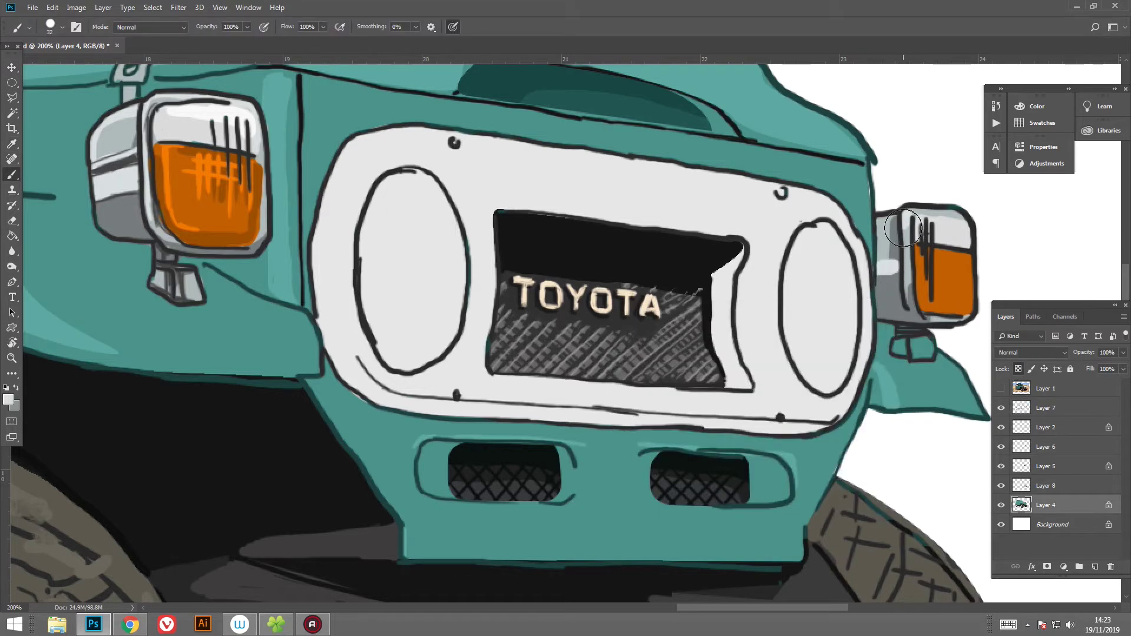
# Step: Sample a pale grey from the grille and highlight the right lamp housing
pyautogui.click(8, 400)
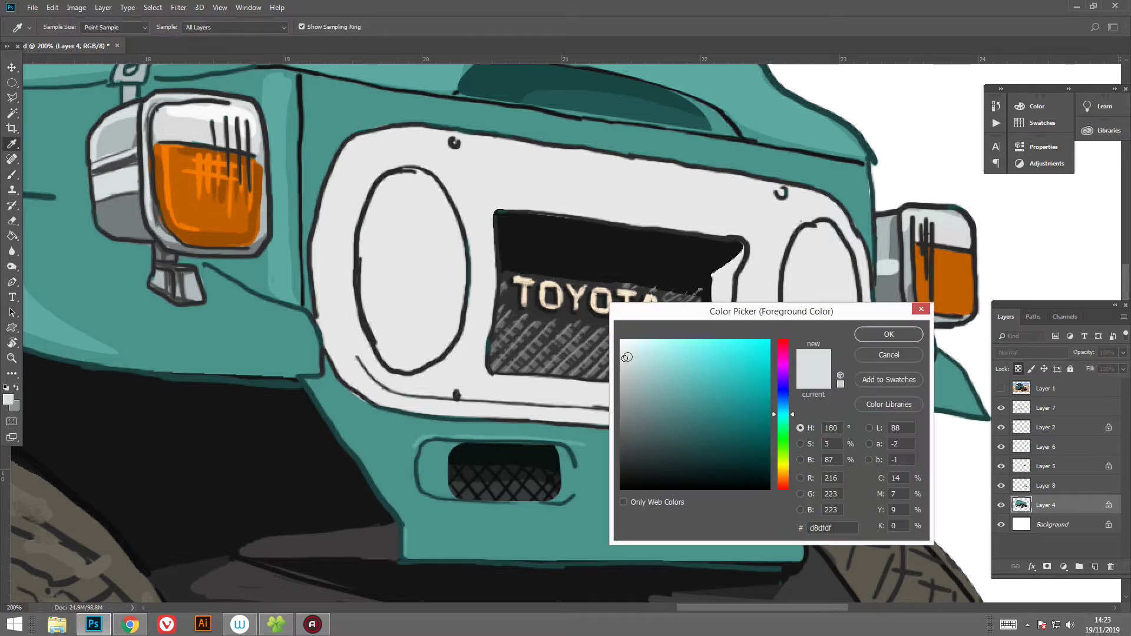
pyautogui.click(632, 359)
pyautogui.click(888, 335)
pyautogui.moveTo(883, 271); pyautogui.dragTo(902, 218)
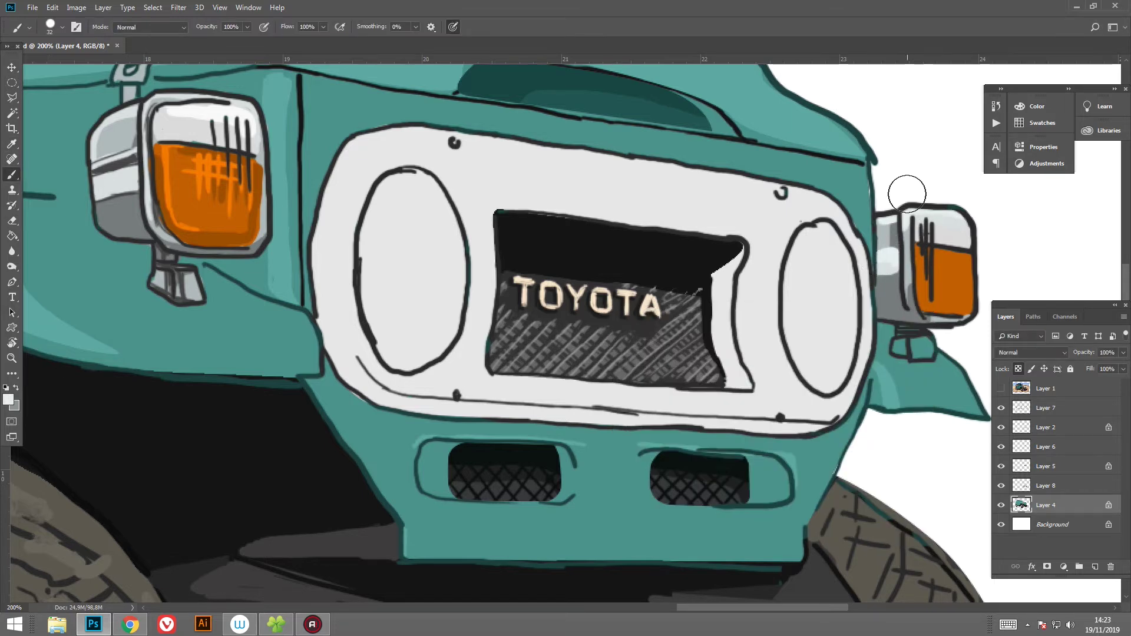
# Step: With a 15 px brush, sample the lamp's orange and repaint its lower glass
pyautogui.rightClick(992, 212)
pyautogui.moveTo(1030, 231); pyautogui.dragTo(1024, 231)
pyautogui.press('Return')
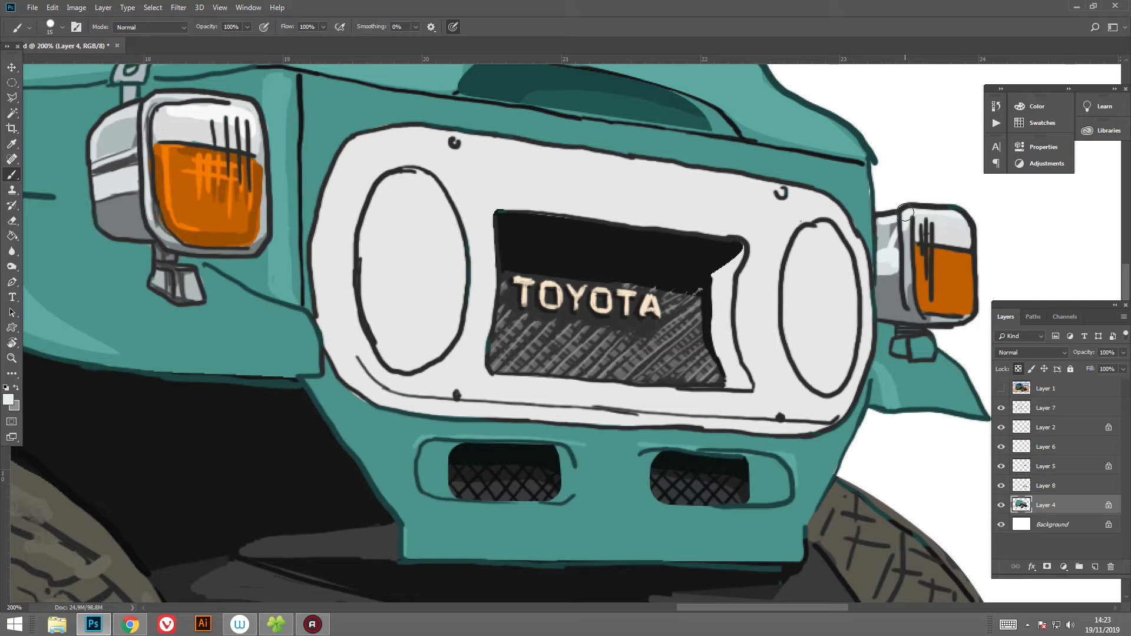
pyautogui.moveTo(894, 268); pyautogui.dragTo(880, 264)
pyautogui.click(8, 399)
pyautogui.click(937, 217)
pyautogui.press('Return')
pyautogui.click(8, 400)
pyautogui.click(910, 298)
pyautogui.press('Return')
pyautogui.moveTo(909, 298)
pyautogui.mouseDown()
pyautogui.moveTo(931, 283)
pyautogui.moveTo(918, 295)
pyautogui.mouseUp()
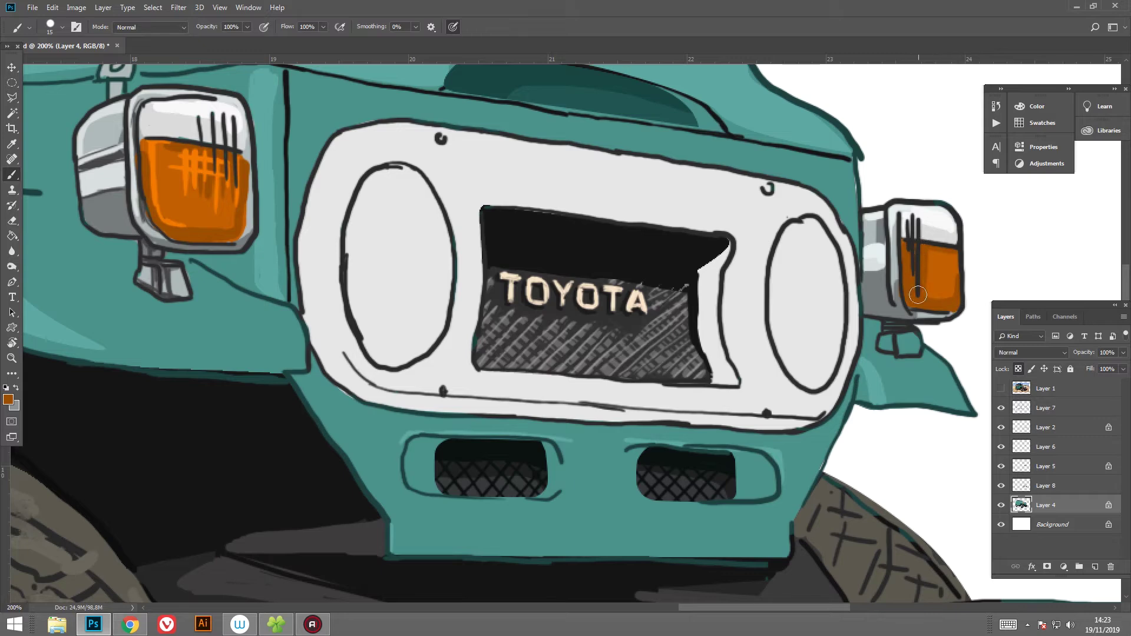
# Step: Brush brighter orange onto the right lamp glass, then zoom out to the whole truck
pyautogui.click(9, 400)
pyautogui.click(183, 188)
pyautogui.click(899, 329)
pyautogui.moveTo(912, 295); pyautogui.dragTo(928, 235)
pyautogui.click(8, 399)
pyautogui.click(891, 329)
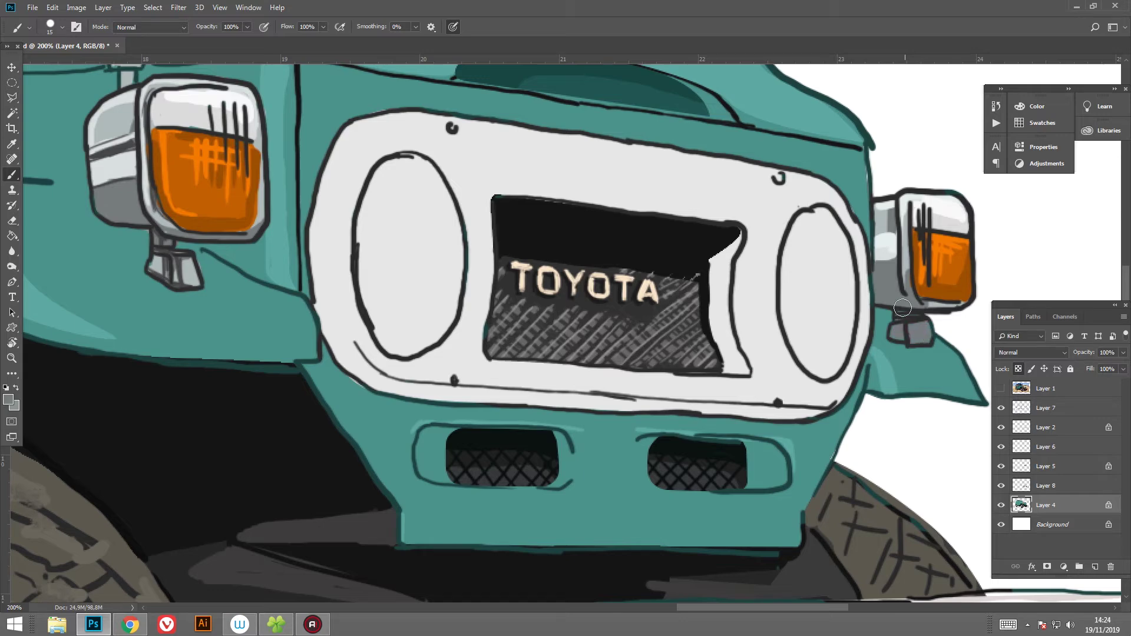
pyautogui.hotkey('ctrl', '-')
pyautogui.hotkey('ctrl', '-')
pyautogui.hotkey('ctrl', '-')
pyautogui.moveTo(696, 395)
pyautogui.mouseDown()
pyautogui.moveTo(807, 396)
pyautogui.moveTo(795, 432)
pyautogui.moveTo(772, 446)
pyautogui.mouseUp()
# Step: Show the reference photo, bring the grille into view and make Layer 6 active
pyautogui.click(1001, 447)
pyautogui.click(1001, 388)
pyautogui.scroll(2, 752, 361)
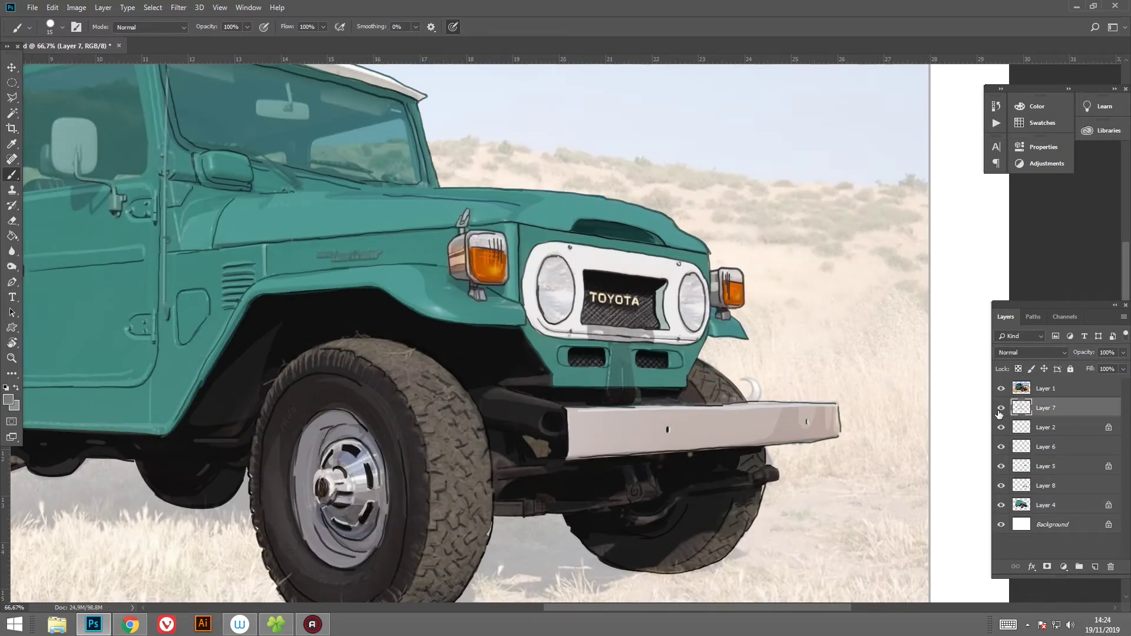
pyautogui.scroll(2, 810, 332)
pyautogui.moveTo(810, 333); pyautogui.dragTo(824, 415)
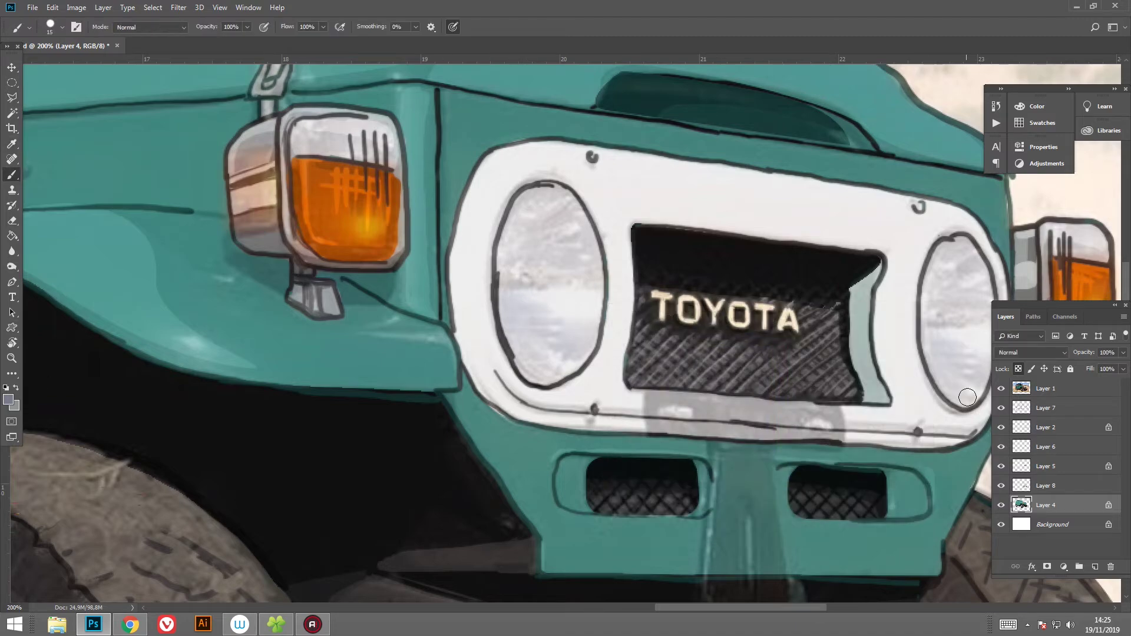
pyautogui.hotkey('ctrl', ',')
pyautogui.hotkey('alt', ']')
pyautogui.hotkey('alt', ']')
pyautogui.hotkey('alt', ']')
# Step: Paint grey-blue strokes across the left round headlight on Layer 6
pyautogui.moveTo(552, 302)
pyautogui.mouseDown()
pyautogui.moveTo(545, 313)
pyautogui.moveTo(559, 323)
pyautogui.mouseUp()
pyautogui.hotkey('ctrl', ',')
pyautogui.moveTo(507, 330)
pyautogui.mouseDown()
pyautogui.moveTo(555, 342)
pyautogui.moveTo(589, 333)
pyautogui.moveTo(548, 368)
pyautogui.mouseUp()
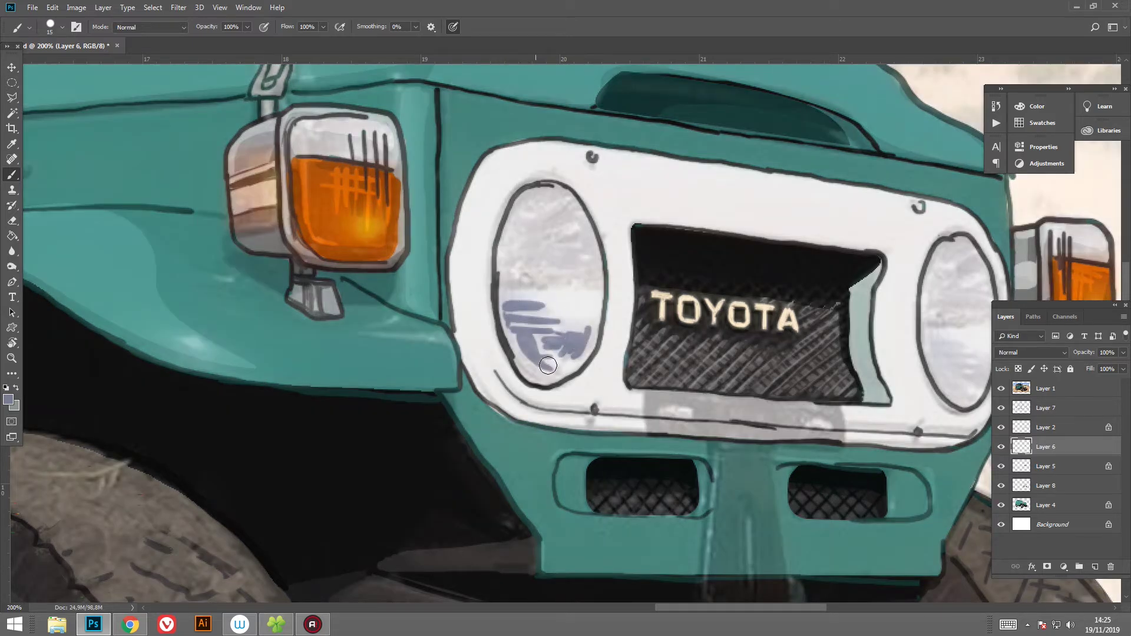
pyautogui.moveTo(518, 295); pyautogui.dragTo(530, 374)
pyautogui.moveTo(551, 285)
pyautogui.mouseDown()
pyautogui.moveTo(504, 277)
pyautogui.moveTo(595, 277)
pyautogui.moveTo(577, 223)
pyautogui.moveTo(519, 253)
pyautogui.mouseUp()
pyautogui.moveTo(507, 206); pyautogui.dragTo(513, 283)
pyautogui.moveTo(518, 271)
pyautogui.mouseDown()
pyautogui.moveTo(568, 263)
pyautogui.moveTo(543, 268)
pyautogui.mouseUp()
pyautogui.moveTo(583, 192)
pyautogui.mouseDown()
pyautogui.moveTo(563, 218)
pyautogui.moveTo(518, 203)
pyautogui.mouseUp()
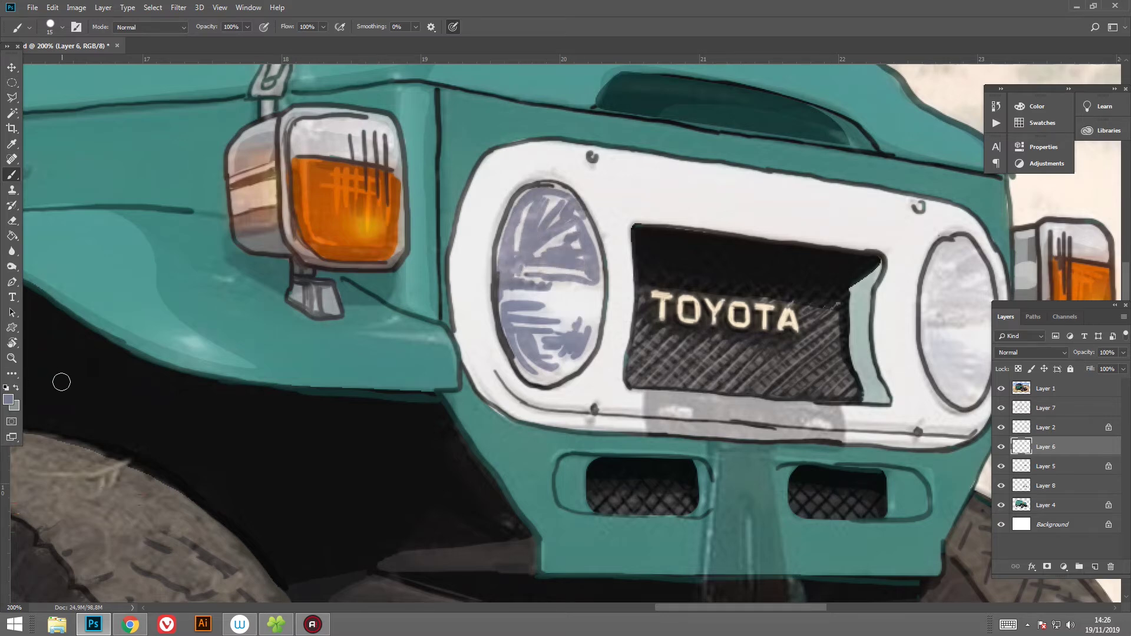
# Step: Add light grey-white reflection strokes across the upper and middle headlight
pyautogui.click(8, 400)
pyautogui.click(633, 347)
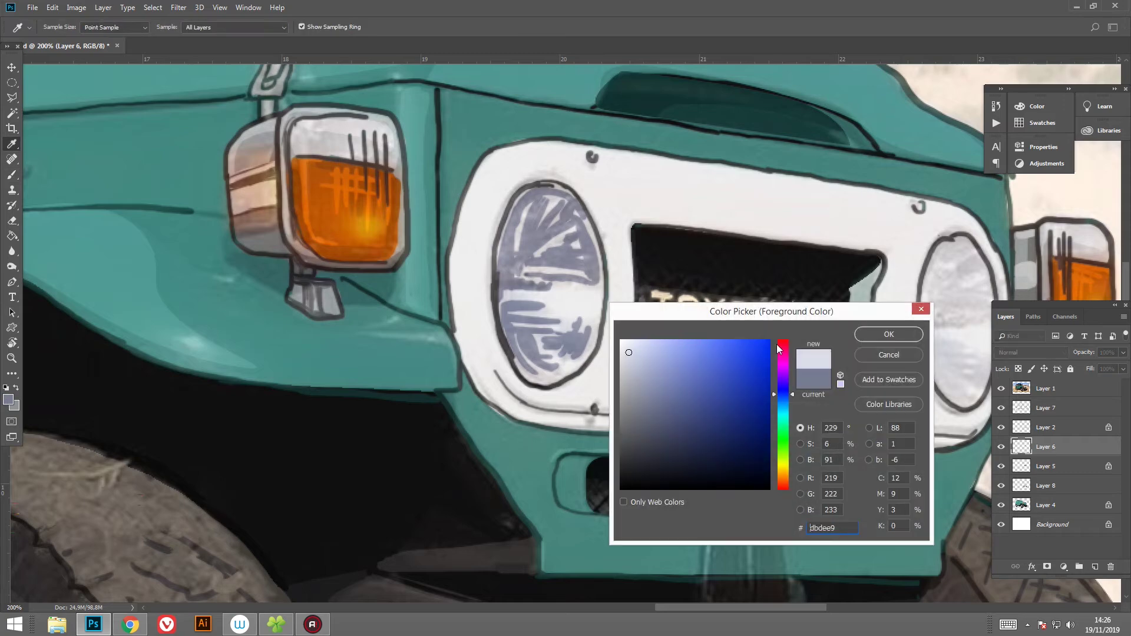
pyautogui.click(883, 330)
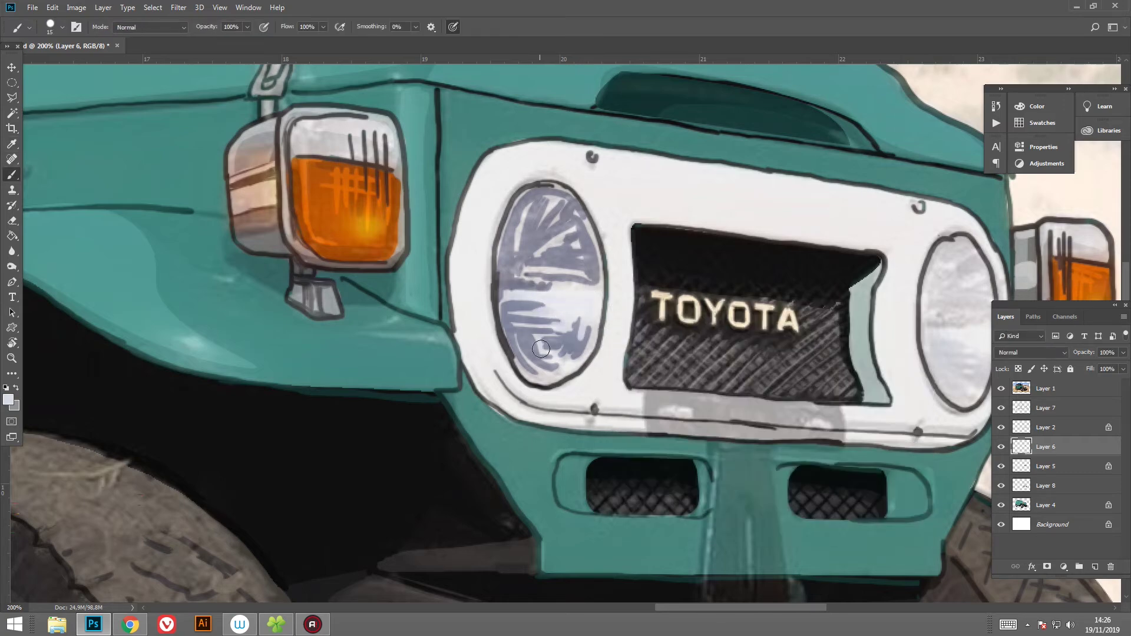
pyautogui.moveTo(538, 256); pyautogui.dragTo(562, 216)
pyautogui.moveTo(565, 191); pyautogui.dragTo(545, 211)
pyautogui.moveTo(521, 211); pyautogui.dragTo(513, 246)
pyautogui.click(12, 405)
pyautogui.click(884, 331)
pyautogui.moveTo(595, 292); pyautogui.dragTo(501, 283)
pyautogui.moveTo(561, 234)
pyautogui.mouseDown()
pyautogui.moveTo(519, 268)
pyautogui.moveTo(577, 270)
pyautogui.mouseUp()
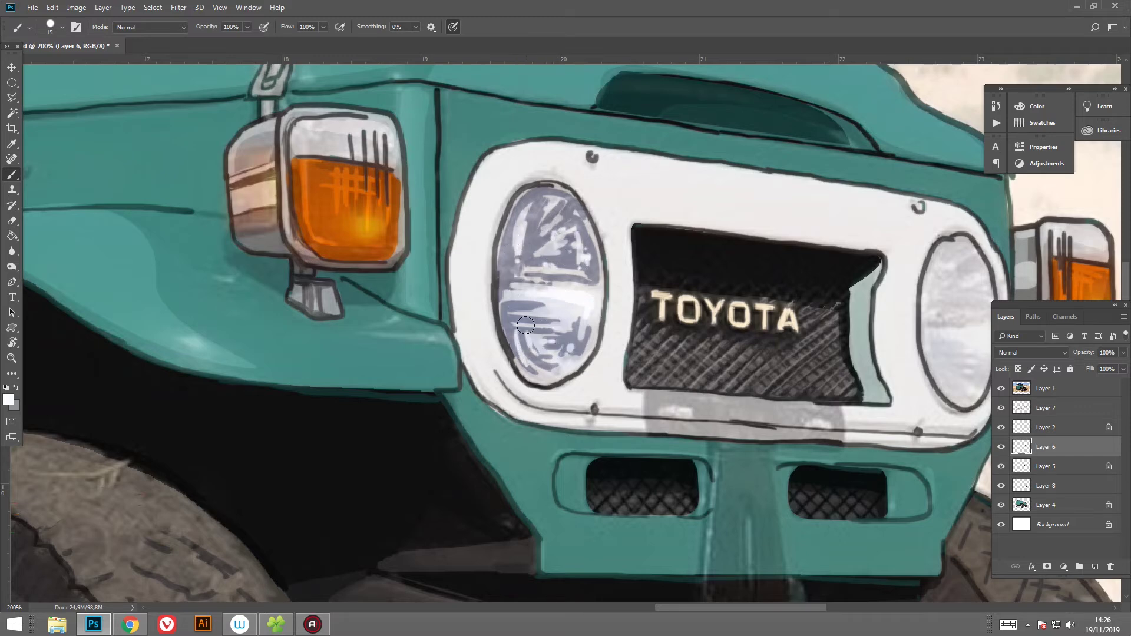
# Step: Sample darker canvas colours and paint dark accents on the headlight with a 14 px brush
pyautogui.click(12, 405)
pyautogui.click(509, 265)
pyautogui.click(884, 331)
pyautogui.click(11, 405)
pyautogui.click(662, 305)
pyautogui.click(884, 330)
pyautogui.rightClick(547, 238)
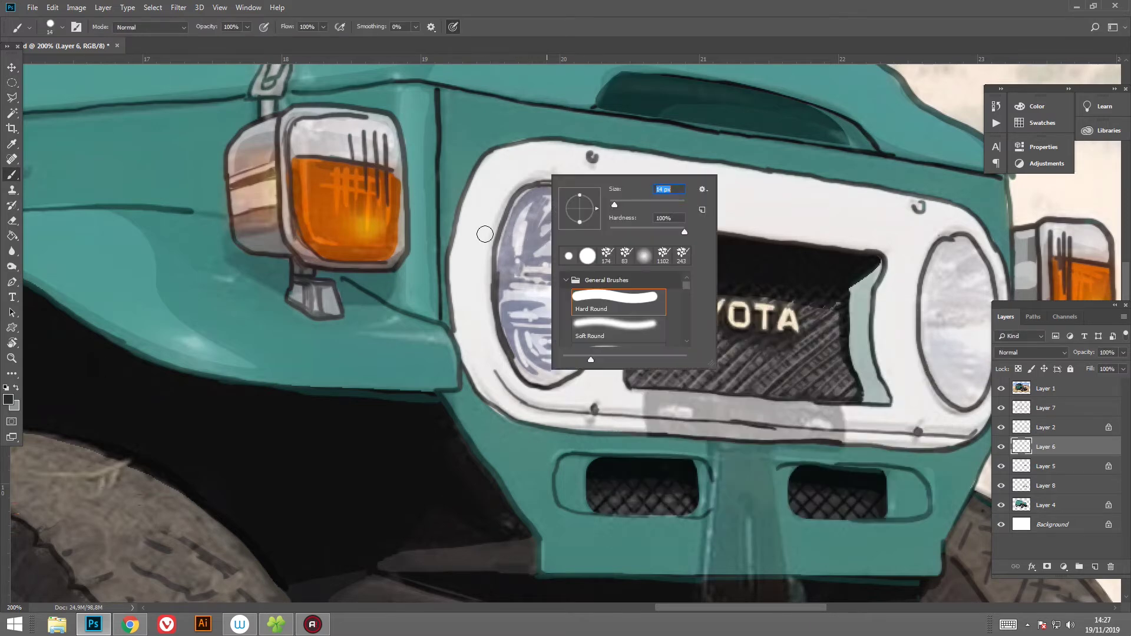
pyautogui.press('Return')
pyautogui.moveTo(575, 241); pyautogui.dragTo(561, 254)
pyautogui.moveTo(511, 320); pyautogui.dragTo(539, 323)
pyautogui.moveTo(513, 342); pyautogui.dragTo(529, 367)
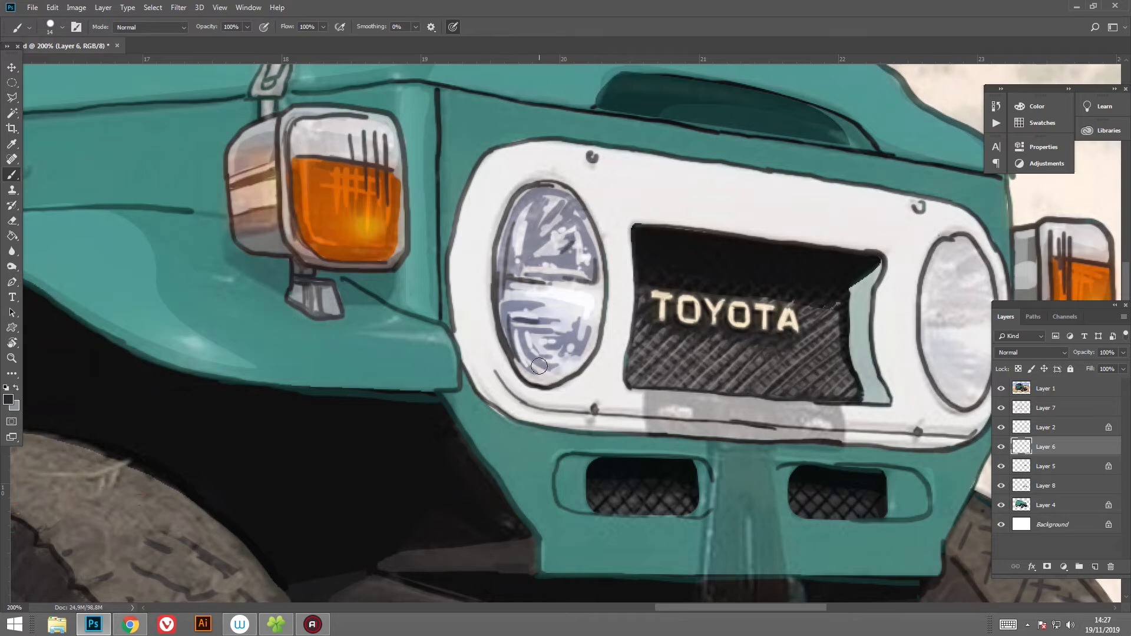
# Step: Hide the reference photo, zoom to 100%, compare Layer 6, and set a white brush at 66% opacity
pyautogui.click(1001, 388)
pyautogui.hotkey('ctrl', '-')
pyautogui.hotkey('ctrl', '-')
pyautogui.click(1001, 447)
pyautogui.click(8, 400)
pyautogui.click(620, 337)
pyautogui.click(884, 331)
pyautogui.click(220, 7)
pyautogui.moveTo(247, 27); pyautogui.dragTo(229, 40)
pyautogui.click(274, 64)
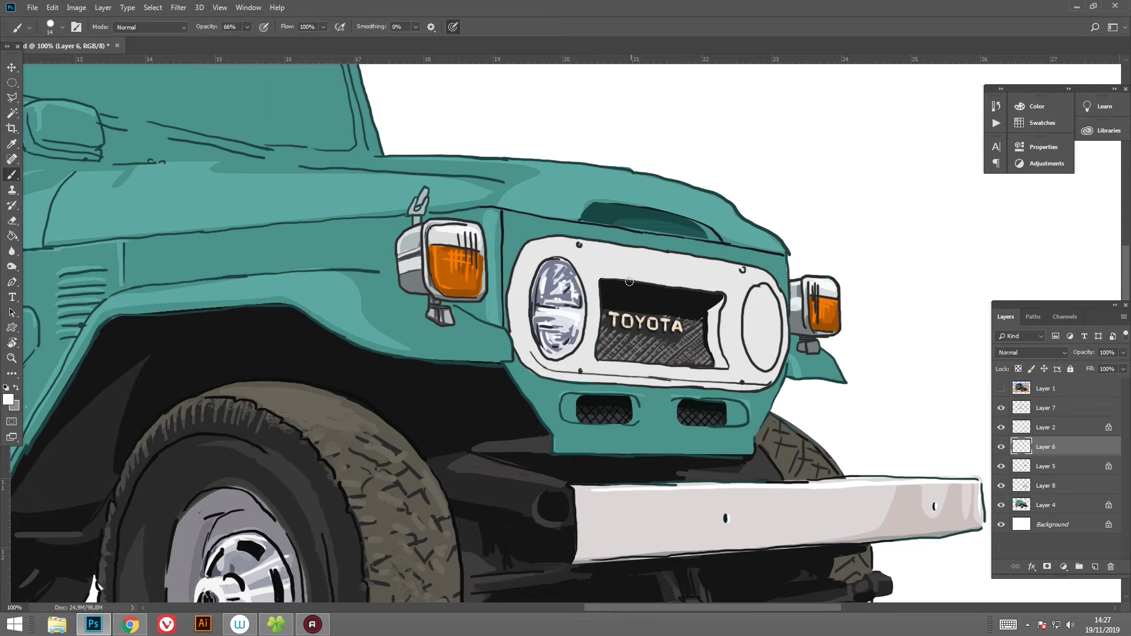
# Step: Paint lighter strokes onto the left headlight
pyautogui.rightClick(710, 270)
pyautogui.moveTo(575, 277)
pyautogui.mouseDown()
pyautogui.moveTo(560, 298)
pyautogui.moveTo(559, 342)
pyautogui.moveTo(580, 306)
pyautogui.moveTo(497, 285)
pyautogui.moveTo(533, 248)
pyautogui.moveTo(518, 321)
pyautogui.moveTo(534, 324)
pyautogui.mouseUp()
pyautogui.moveTo(334, 204); pyautogui.dragTo(312, 178)
# Step: Copy the left headlight to a new layer and place it over the right headlight, scaled to about 85%
pyautogui.press('m')
pyautogui.moveTo(453, 199); pyautogui.dragTo(523, 316)
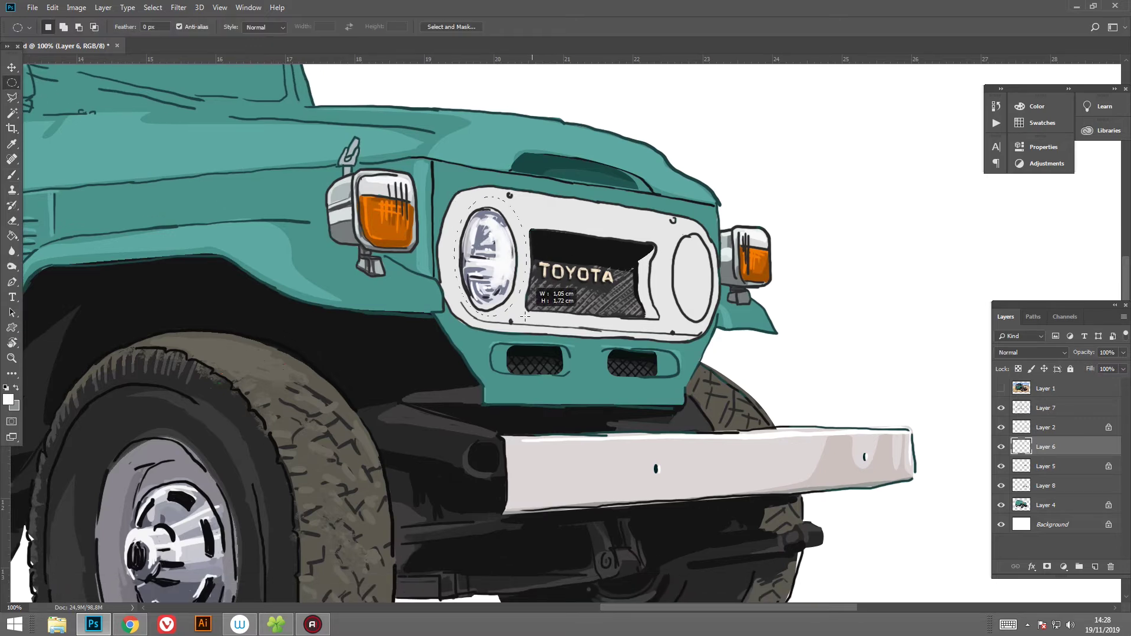
pyautogui.hotkey('ctrl', 'j')
pyautogui.press('v')
pyautogui.moveTo(495, 266); pyautogui.dragTo(697, 291)
pyautogui.hotkey('ctrl', 't')
pyautogui.moveTo(732, 328); pyautogui.dragTo(725, 329)
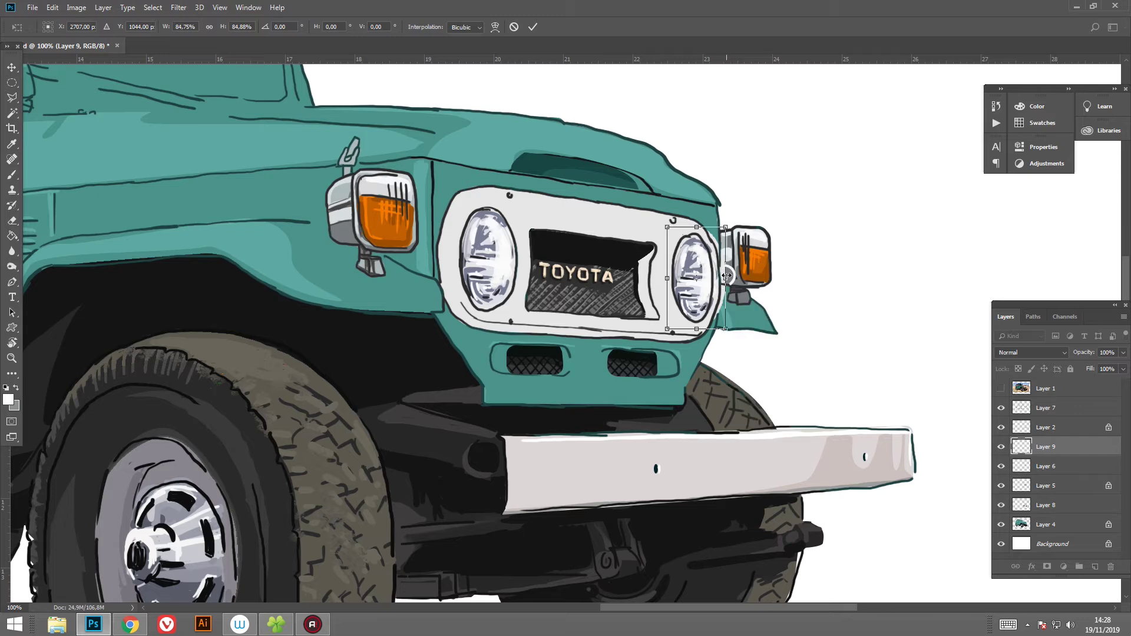
pyautogui.rightClick(728, 277)
pyautogui.click(735, 252)
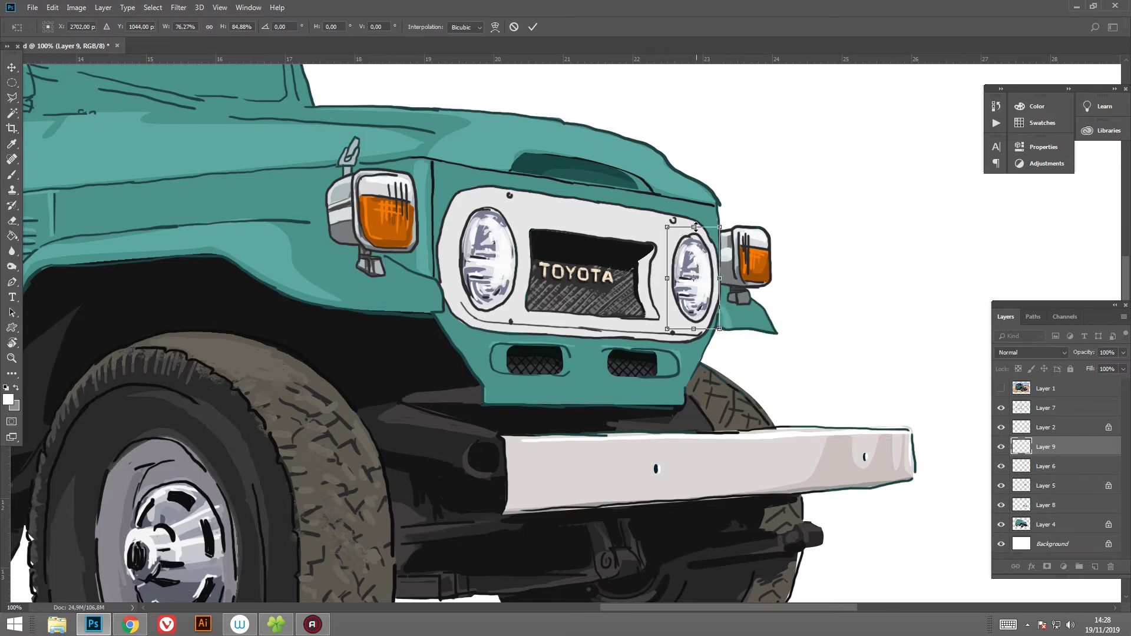
pyautogui.press('Return')
# Step: Make Layer 7 active with the Eraser tool, showing the reference photo again
pyautogui.moveTo(645, 328)
pyautogui.mouseDown()
pyautogui.moveTo(658, 371)
pyautogui.moveTo(1042, 411)
pyautogui.mouseUp()
pyautogui.click(1000, 389)
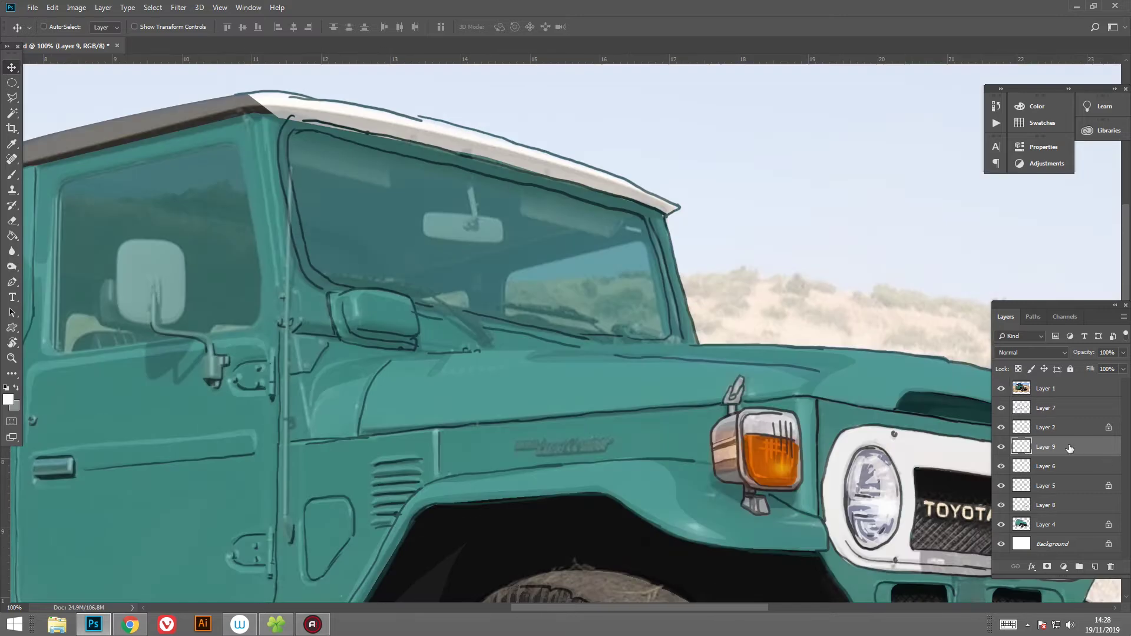
pyautogui.click(1040, 408)
pyautogui.click(12, 220)
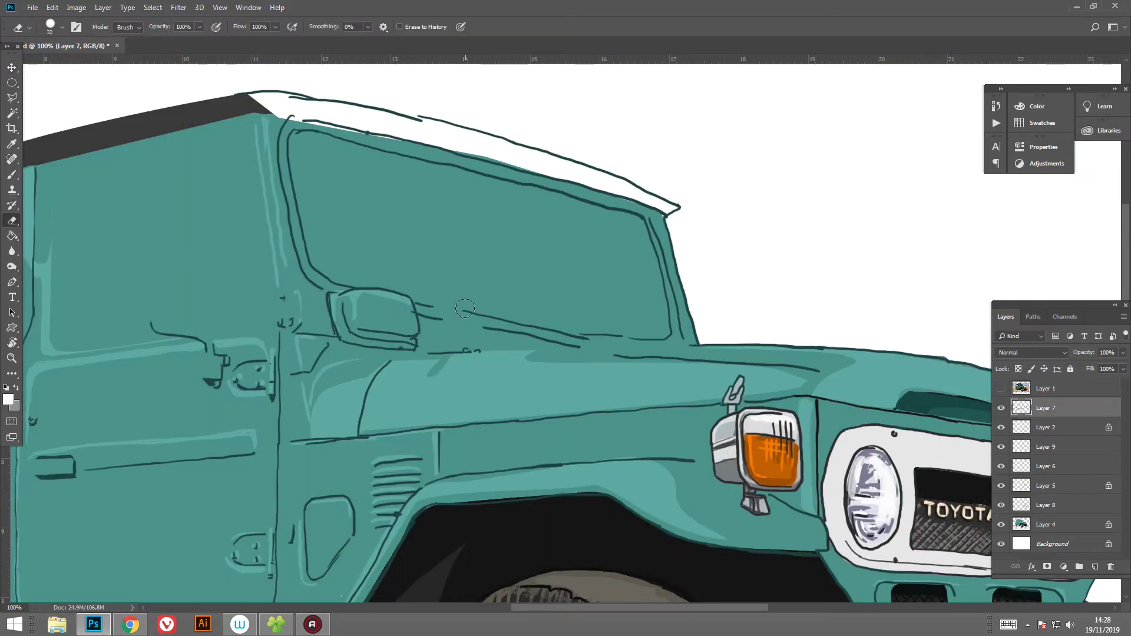
pyautogui.click(1002, 389)
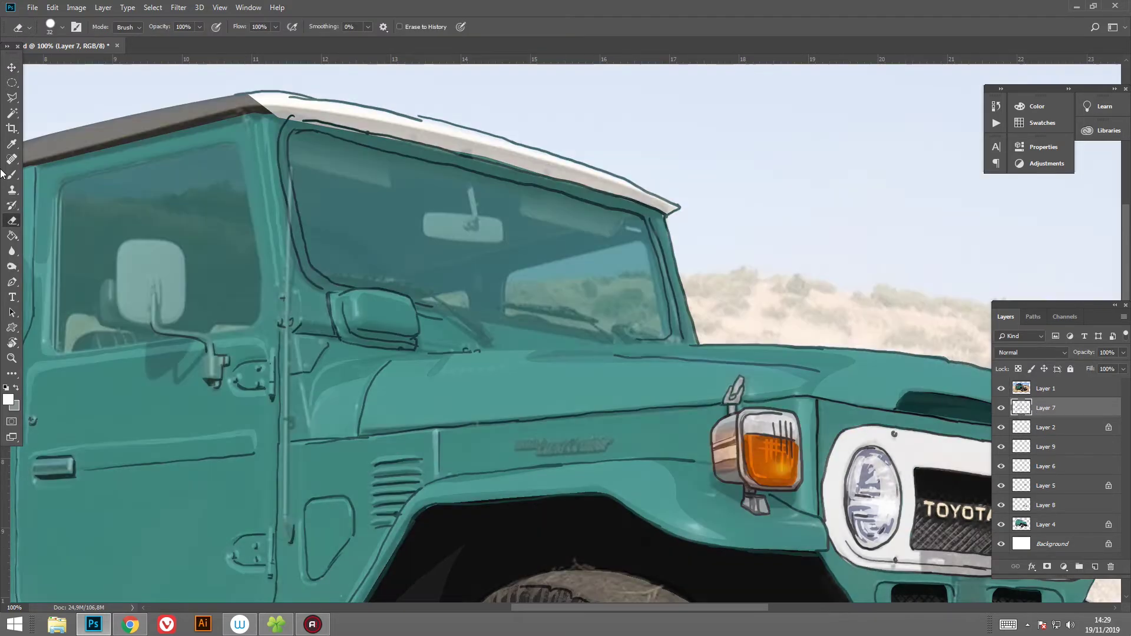
# Step: Trace a pen path along the top of the cab roof to the windshield and make it a selection
pyautogui.click(12, 284)
pyautogui.moveTo(275, 122); pyautogui.dragTo(683, 282)
pyautogui.click(683, 282)
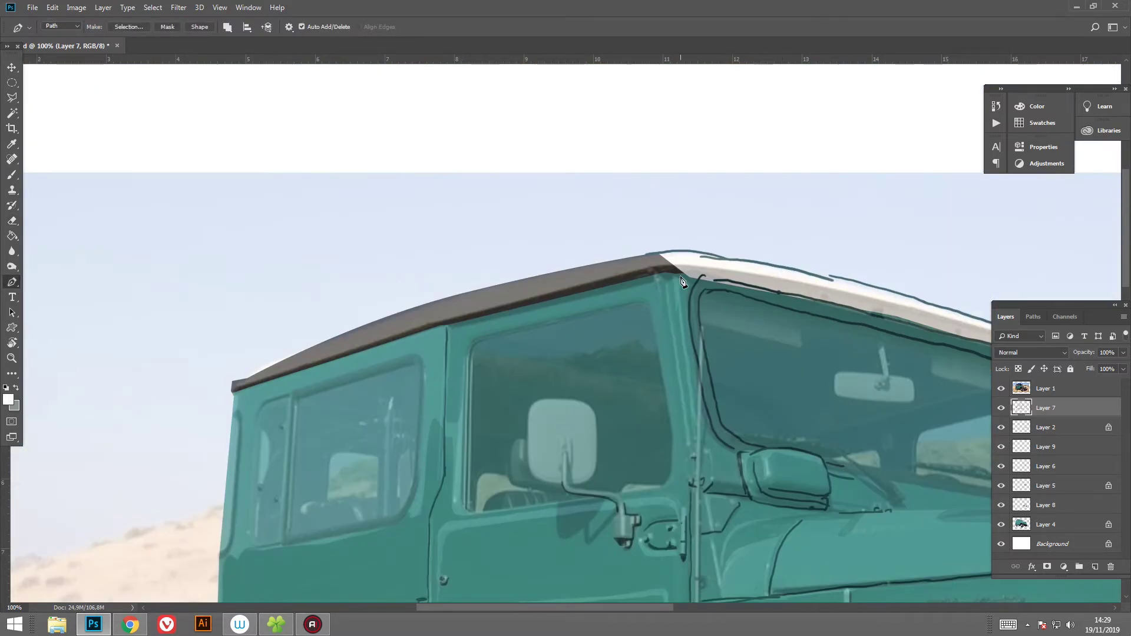
pyautogui.moveTo(257, 388); pyautogui.dragTo(290, 330)
pyautogui.moveTo(902, 281); pyautogui.dragTo(485, 276)
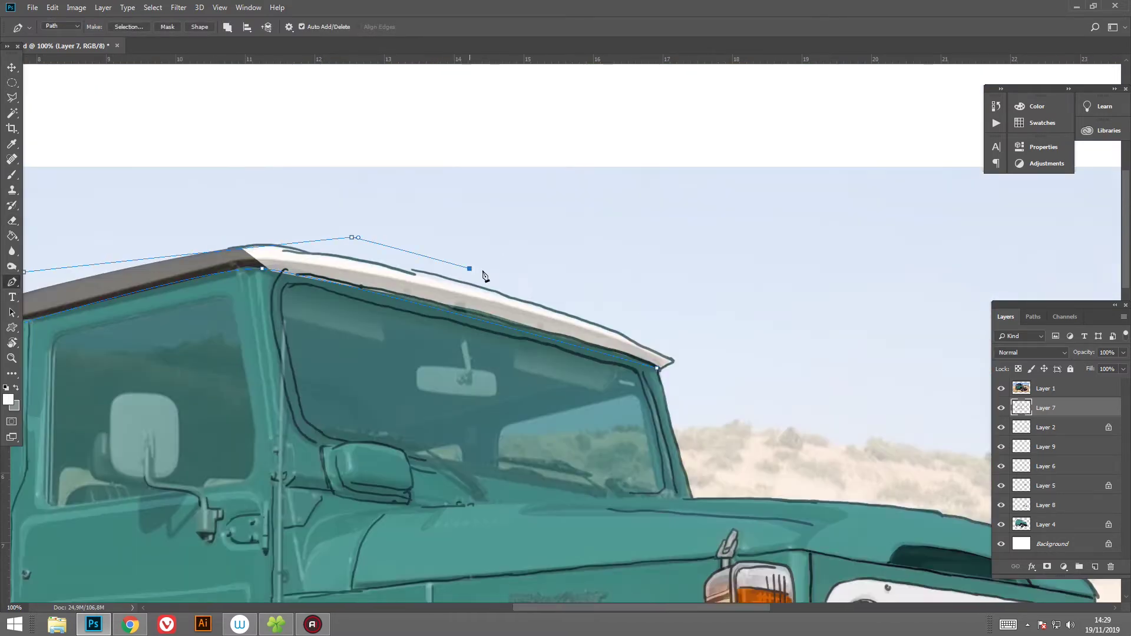
pyautogui.click(492, 255)
pyautogui.click(595, 305)
pyautogui.click(667, 332)
pyautogui.click(700, 352)
pyautogui.moveTo(689, 381); pyautogui.dragTo(694, 380)
pyautogui.click(127, 26)
pyautogui.press('Return')
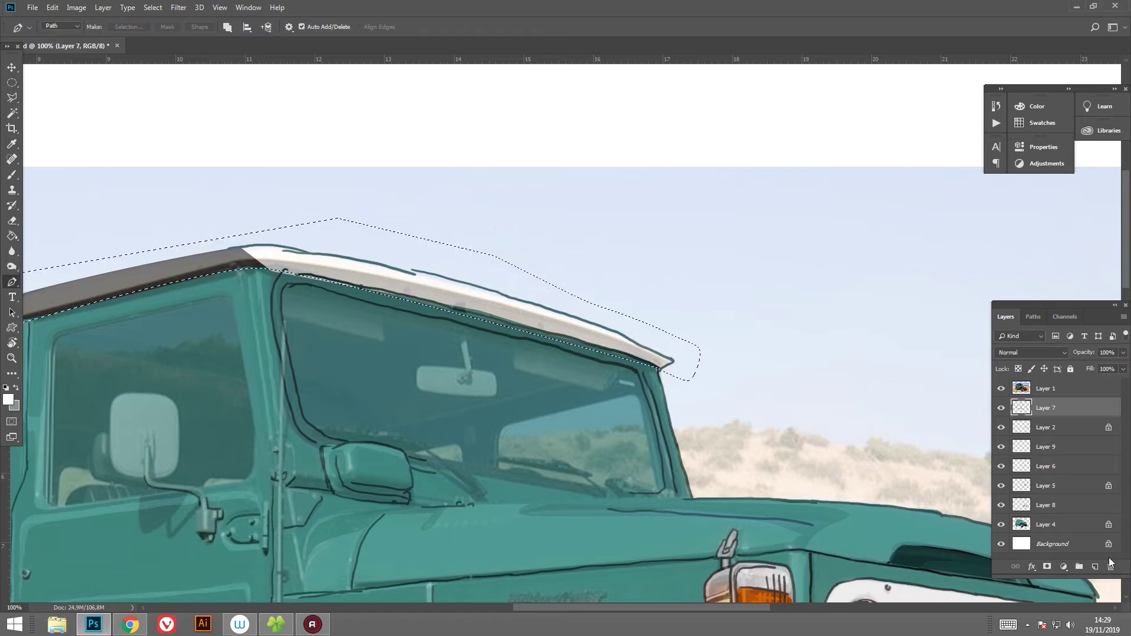
# Step: Erase the dark outline strokes above the roof and along the roof edge on Layer 7
pyautogui.click(1046, 524)
pyautogui.moveTo(897, 524); pyautogui.dragTo(1048, 540)
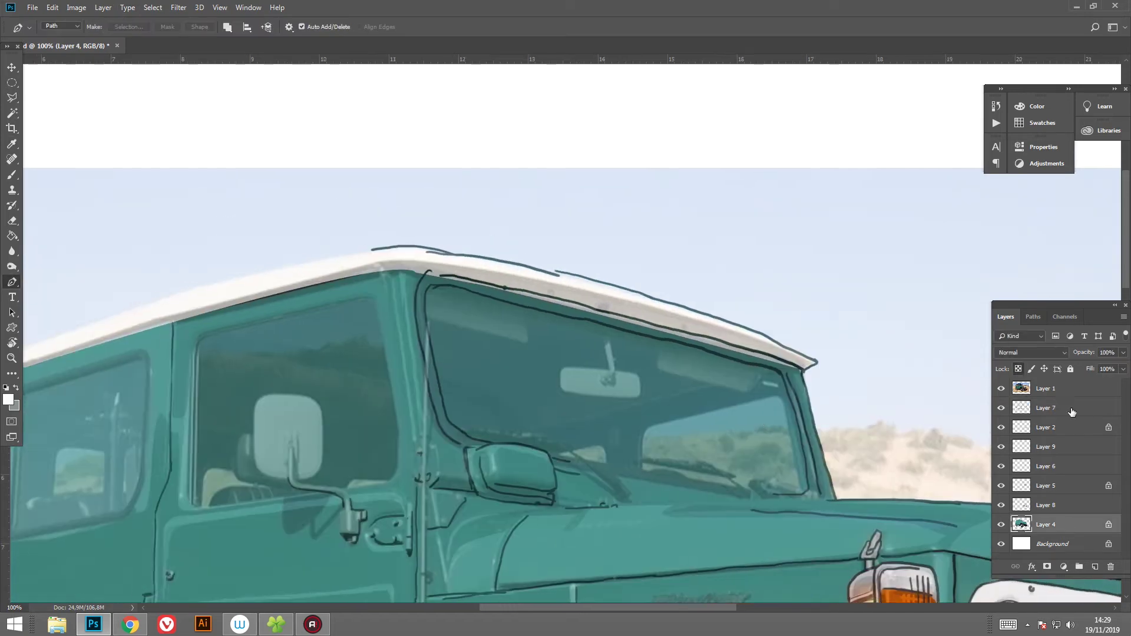
pyautogui.click(1046, 408)
pyautogui.press('e')
pyautogui.moveTo(366, 245); pyautogui.dragTo(801, 351)
pyautogui.scroll(-2, 426, 192)
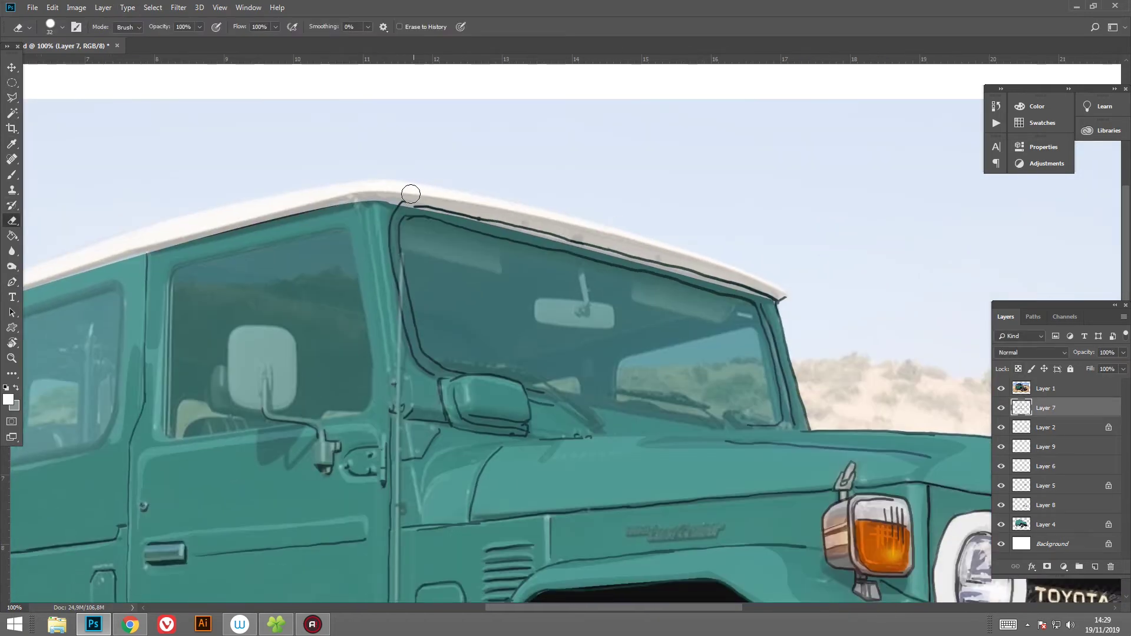
pyautogui.moveTo(449, 206); pyautogui.dragTo(573, 242)
pyautogui.hotkey('ctrl', 'z')
pyautogui.moveTo(490, 219); pyautogui.dragTo(780, 285)
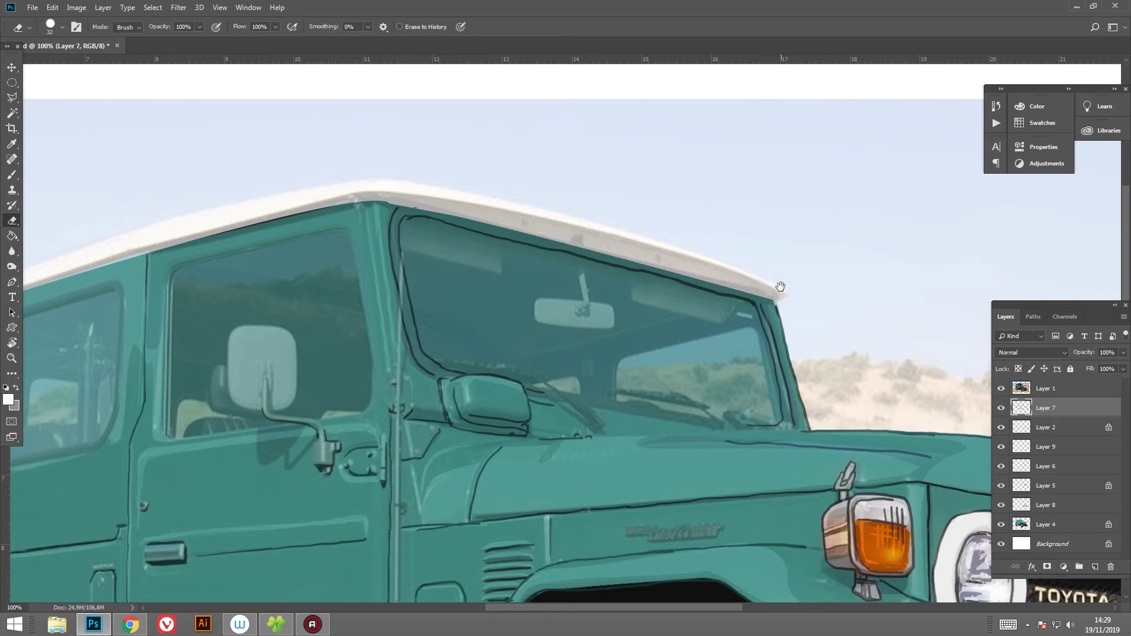
# Step: Erase the dark line along the windshield top and pillar
pyautogui.scroll(-1, 772, 295)
pyautogui.click(12, 281)
pyautogui.click(12, 220)
pyautogui.moveTo(394, 199)
pyautogui.mouseDown()
pyautogui.moveTo(407, 327)
pyautogui.moveTo(621, 253)
pyautogui.moveTo(749, 295)
pyautogui.moveTo(762, 339)
pyautogui.mouseUp()
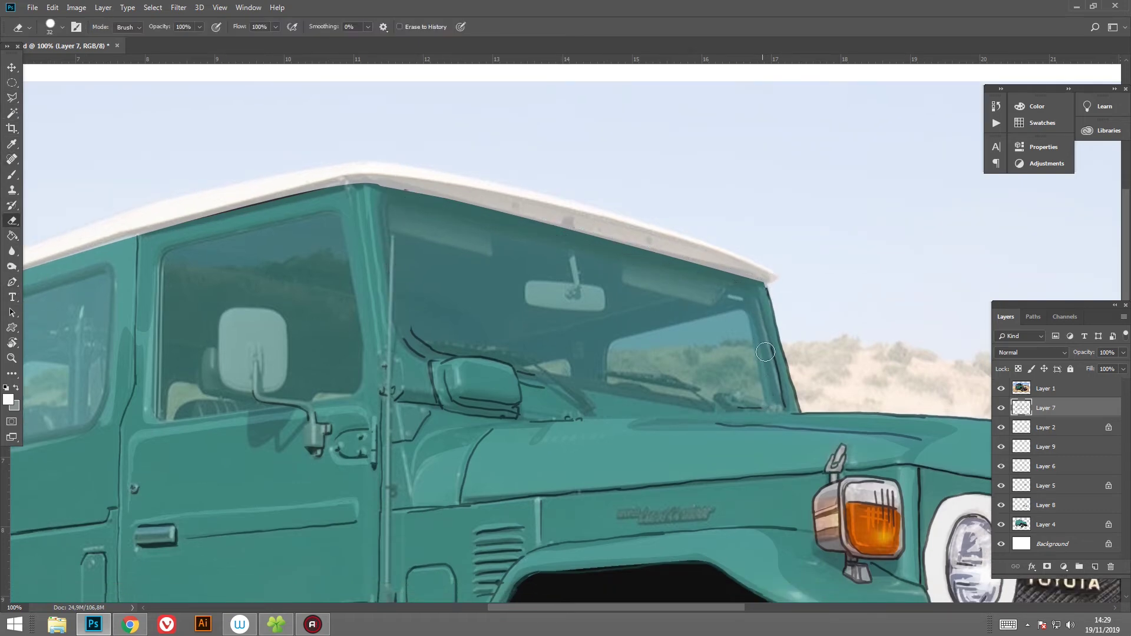
pyautogui.moveTo(424, 324); pyautogui.dragTo(430, 252)
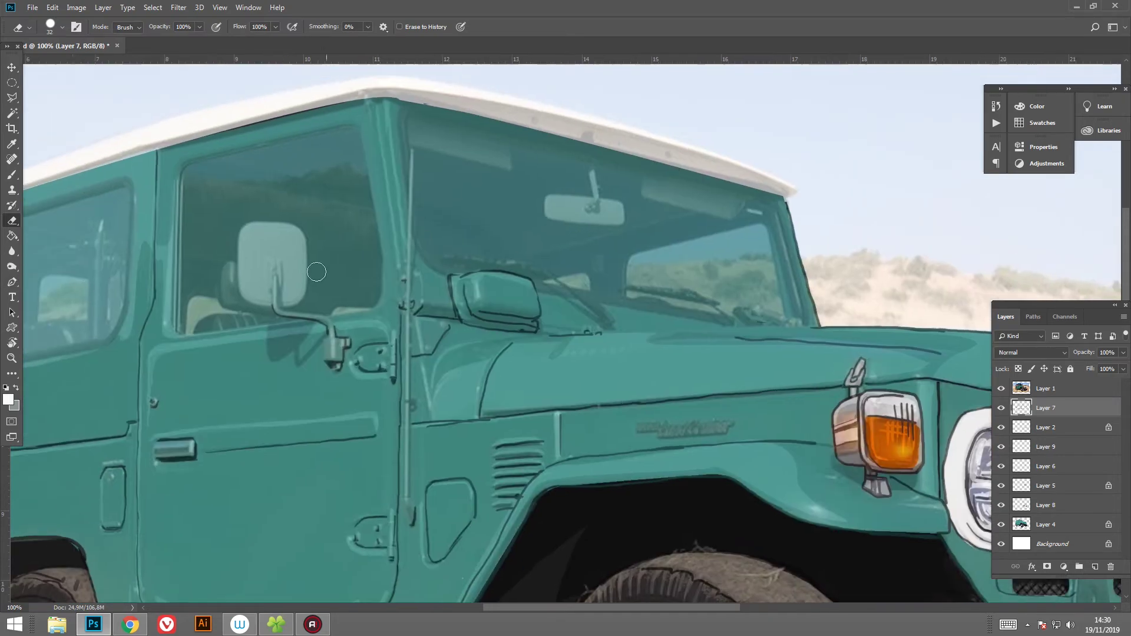
pyautogui.press('p')
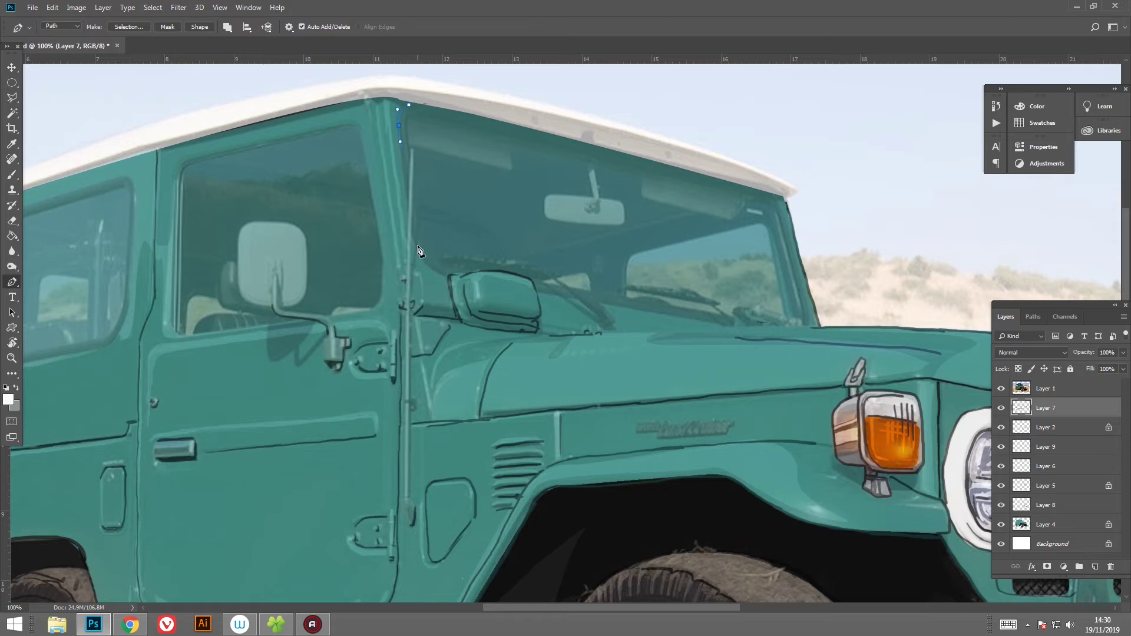
# Step: Trace the windshield outline around the mirror and hood line, and turn it into a selection
pyautogui.click(536, 293)
pyautogui.moveTo(537, 293); pyautogui.dragTo(404, 269)
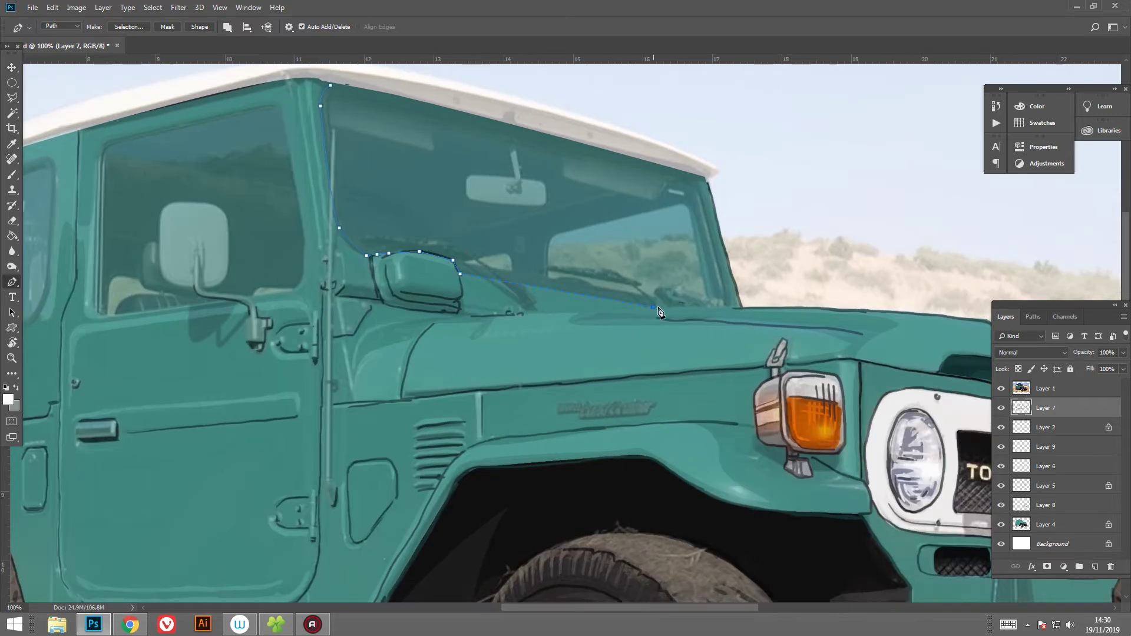
pyautogui.click(598, 302)
pyautogui.click(672, 300)
pyautogui.moveTo(274, 81); pyautogui.dragTo(347, 134)
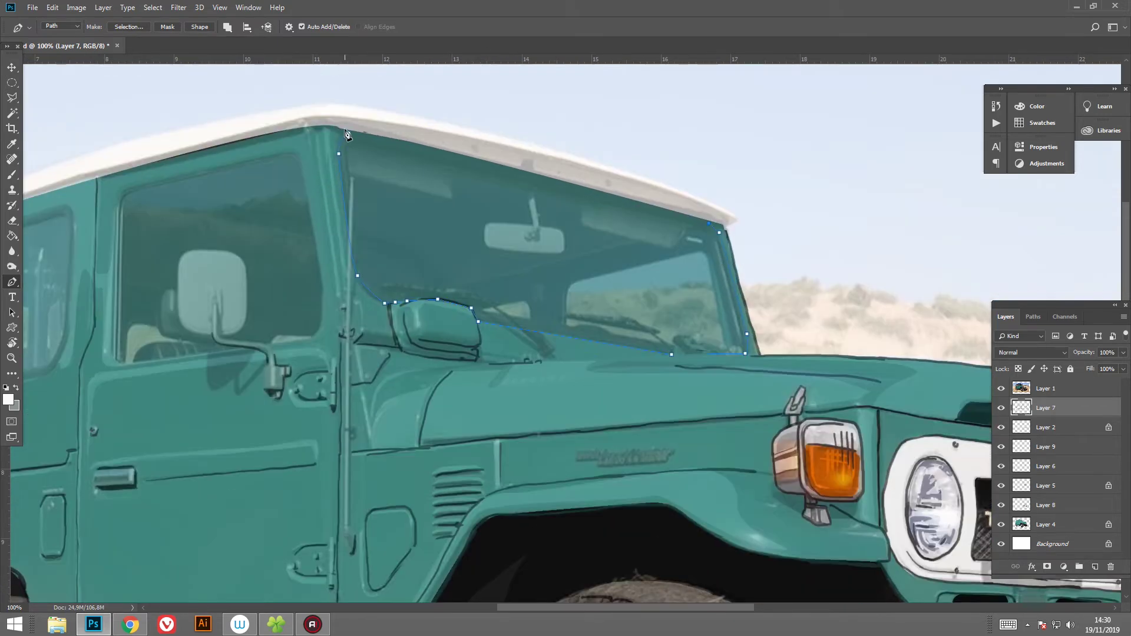
pyautogui.click(129, 27)
pyautogui.press('Return')
# Step: Fill the windshield selection with dark teal 3b6c71 on Layer 4
pyautogui.click(8, 400)
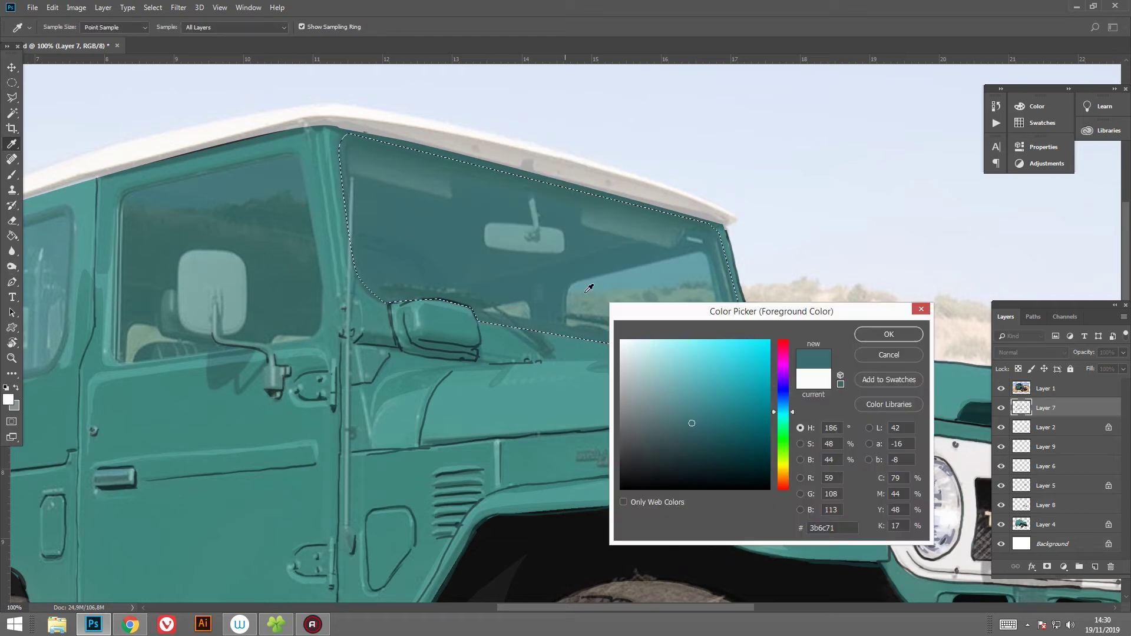
pyautogui.click(888, 334)
pyautogui.press('p')
pyautogui.click(1001, 388)
pyautogui.click(1045, 524)
pyautogui.hotkey('alt', 'BackSpace')
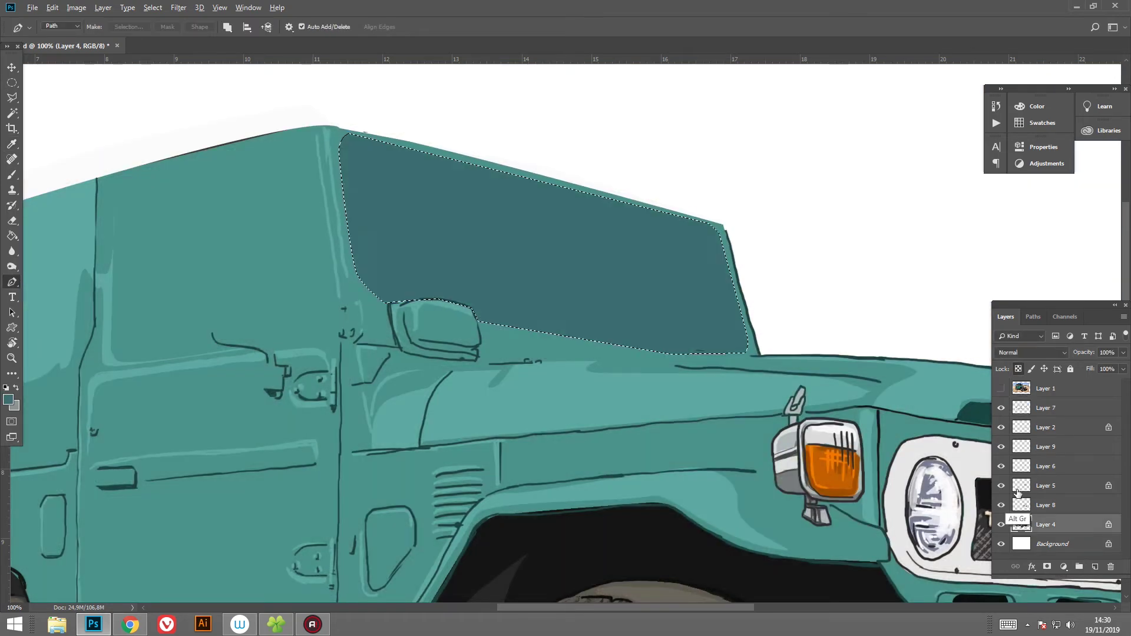
pyautogui.click(14, 406)
pyautogui.click(356, 260)
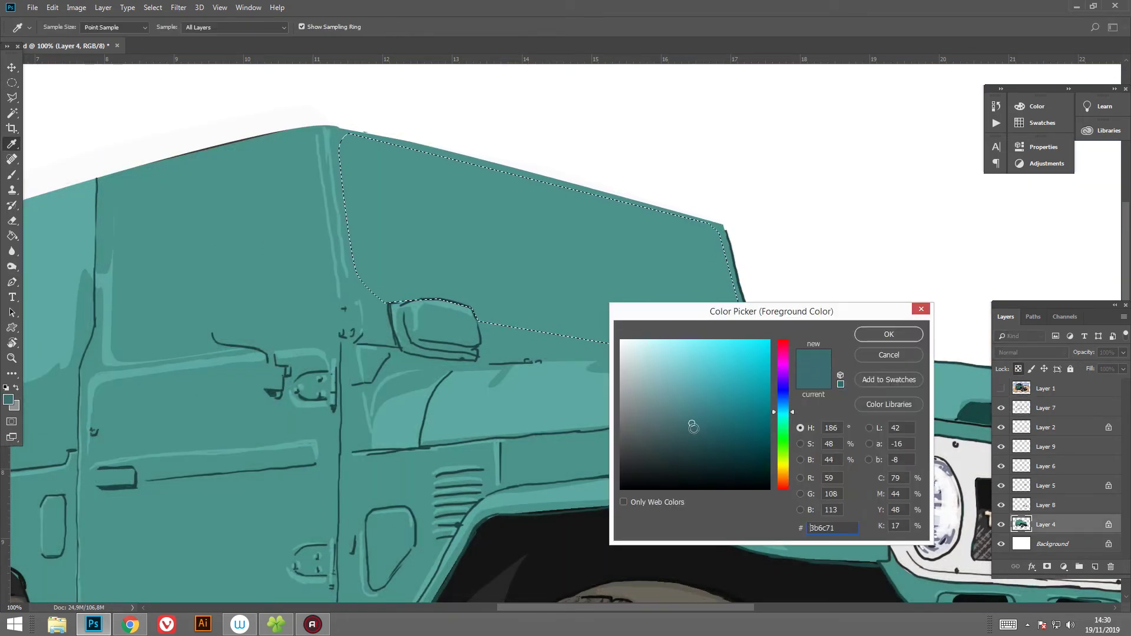
pyautogui.click(886, 330)
pyautogui.hotkey('ctrl', 'BackSpace')
pyautogui.hotkey('ctrl', 'z')
# Step: Show the reference photo and start a path around the right windshield pane
pyautogui.hscroll(-3, 813, 324)
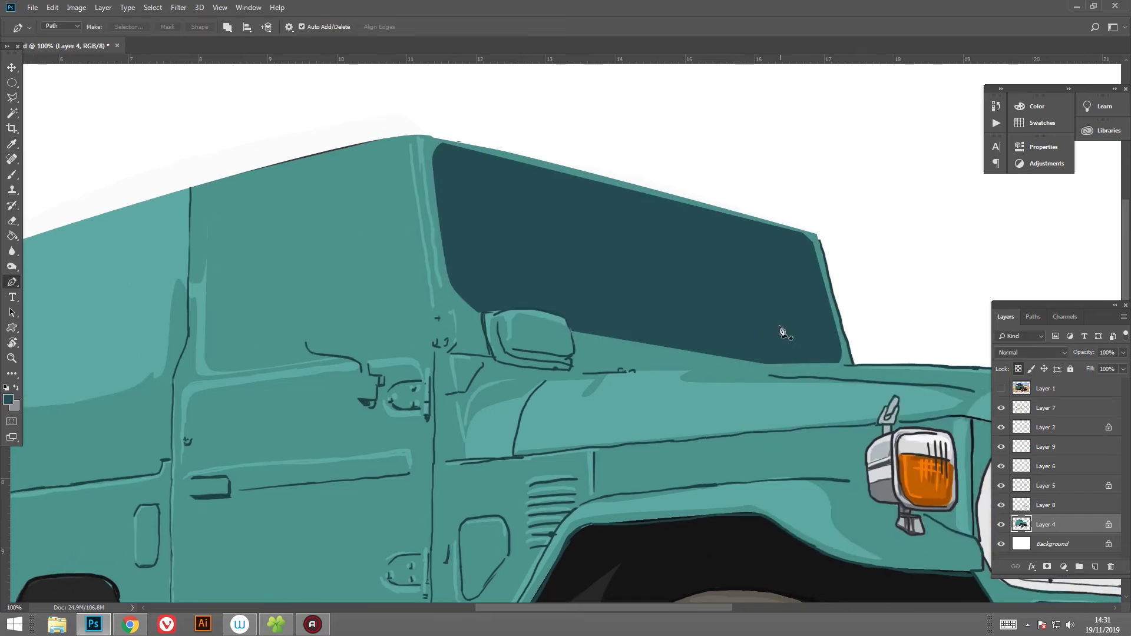
pyautogui.click(1001, 388)
pyautogui.hscroll(2, 108, 372)
pyautogui.click(633, 336)
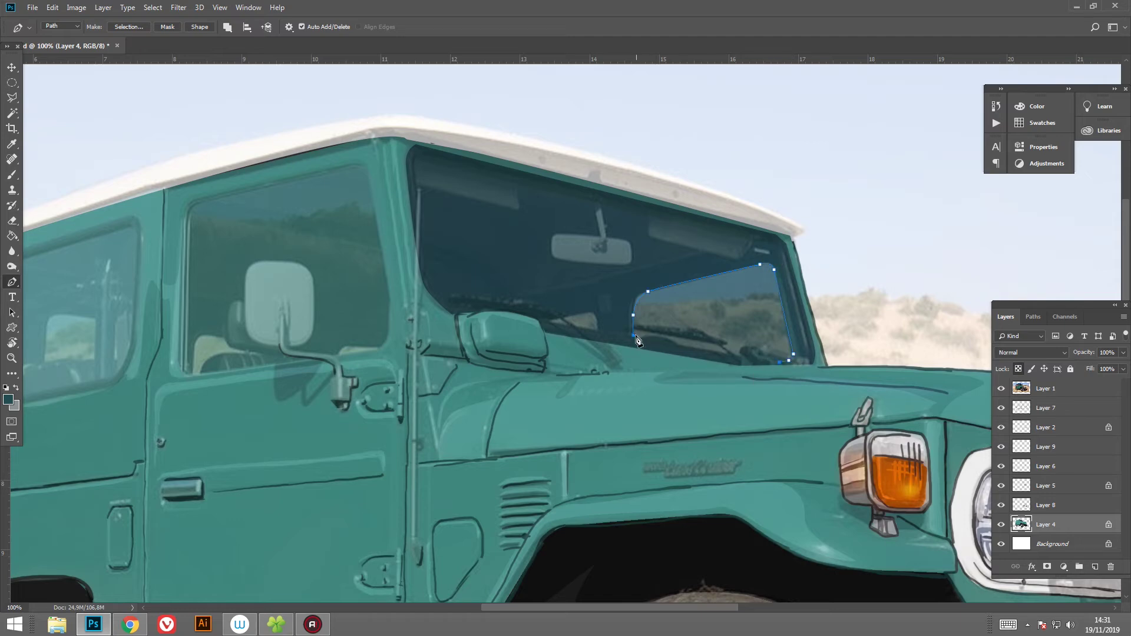
# Step: Fill the traced windshield pane with light blue-grey
pyautogui.click(128, 26)
pyautogui.click(626, 166)
pyautogui.click(8, 400)
pyautogui.click(884, 330)
pyautogui.hotkey('alt', 'BackSpace')
pyautogui.hotkey('ctrl', 'd')
# Step: Trace a small triangle beside the mirror and fill it with light blue-grey
pyautogui.click(1001, 389)
pyautogui.click(548, 319)
pyautogui.click(596, 318)
pyautogui.click(597, 326)
pyautogui.click(129, 26)
pyautogui.click(627, 167)
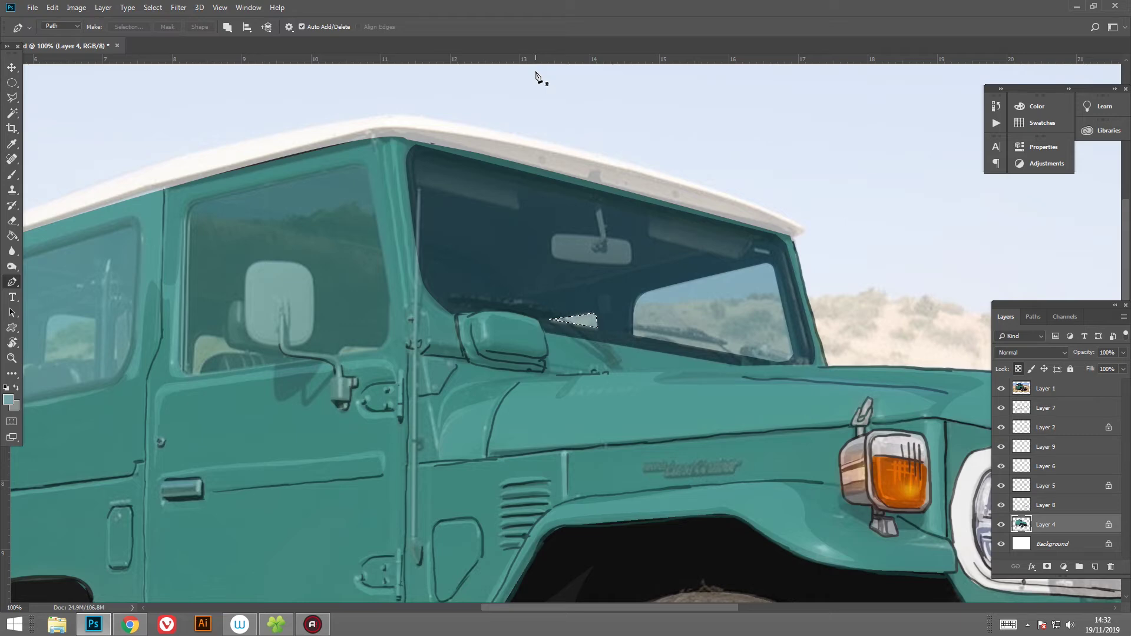
pyautogui.hotkey('ctrl', 'd')
# Step: Trace a shape in the windshield's upper-left corner and make it a selection
pyautogui.moveTo(520, 262); pyautogui.dragTo(480, 298)
pyautogui.click(386, 291)
pyautogui.click(443, 340)
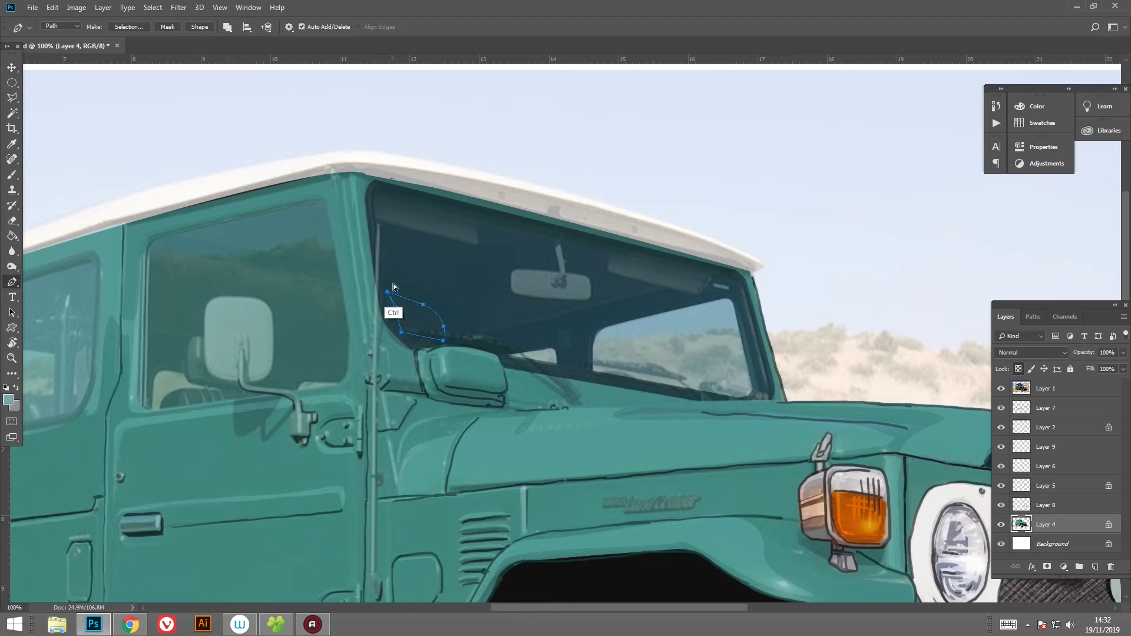
pyautogui.click(128, 26)
pyautogui.press('Return')
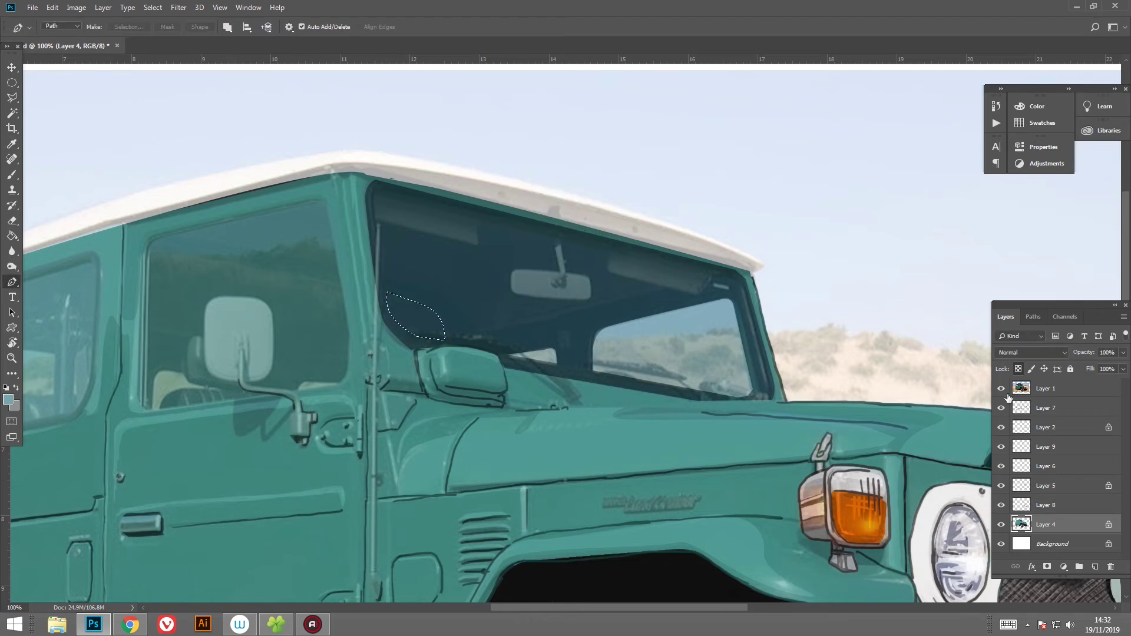
pyautogui.click(1001, 388)
# Step: Fill the upper-left corner shape with darker teal 255054
pyautogui.click(8, 400)
pyautogui.click(702, 445)
pyautogui.press('Return')
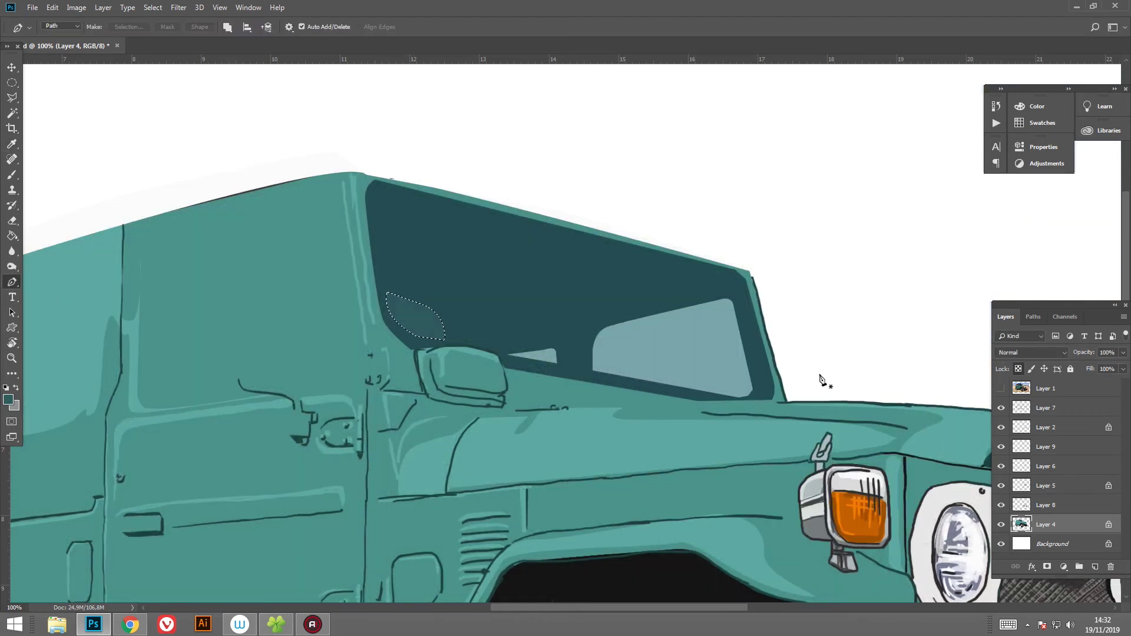
pyautogui.click(14, 406)
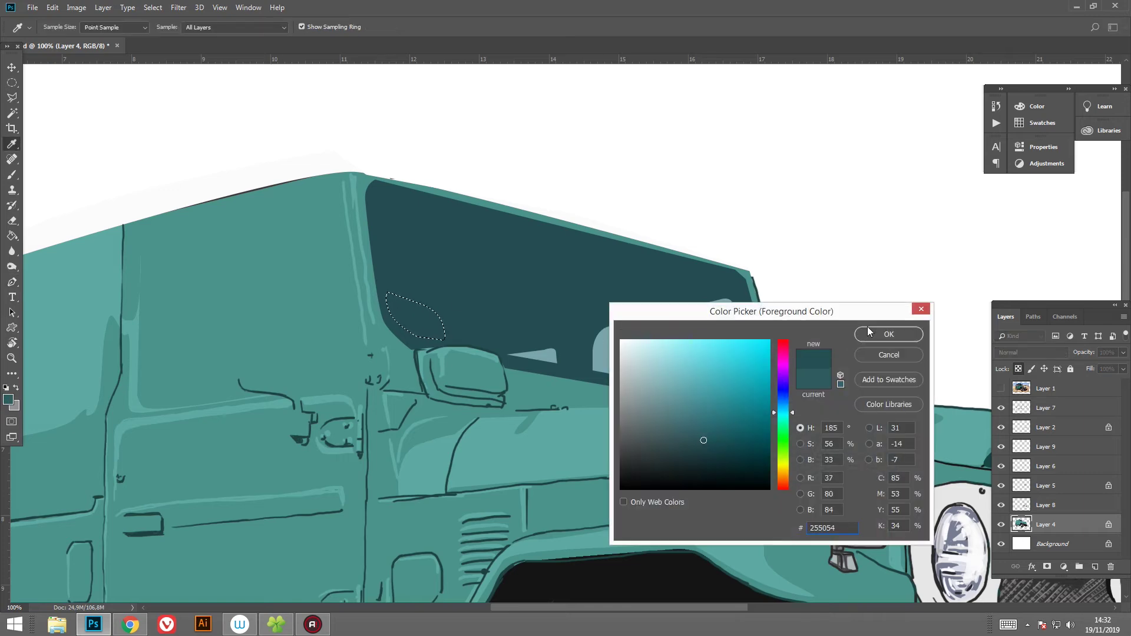
pyautogui.click(858, 328)
pyautogui.hotkey('alt', 'BackSpace')
pyautogui.hotkey('ctrl', 'd')
pyautogui.click(1001, 388)
# Step: Begin a new Pen path along the windshield edge
pyautogui.click(385, 278)
pyautogui.click(469, 316)
pyautogui.click(478, 332)
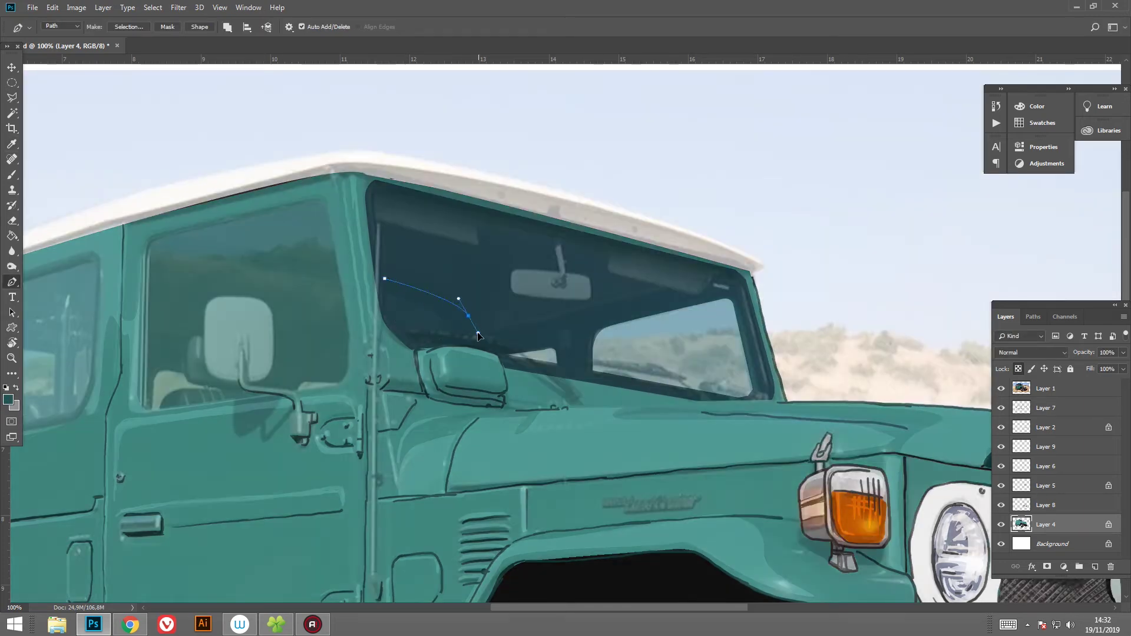
# Step: Close the windshield-edge path and fill it with a darker tone
pyautogui.click(716, 274)
pyautogui.click(378, 196)
pyautogui.click(384, 278)
pyautogui.rightClick(479, 210)
pyautogui.click(513, 242)
pyautogui.click(627, 168)
pyautogui.hotkey('alt', 'BackSpace')
pyautogui.hotkey('ctrl', 'd')
# Step: Pen-trace a closed path around the whole windshield frame
pyautogui.press('p')
pyautogui.click(409, 202)
pyautogui.click(423, 321)
pyautogui.click(448, 346)
pyautogui.click(645, 385)
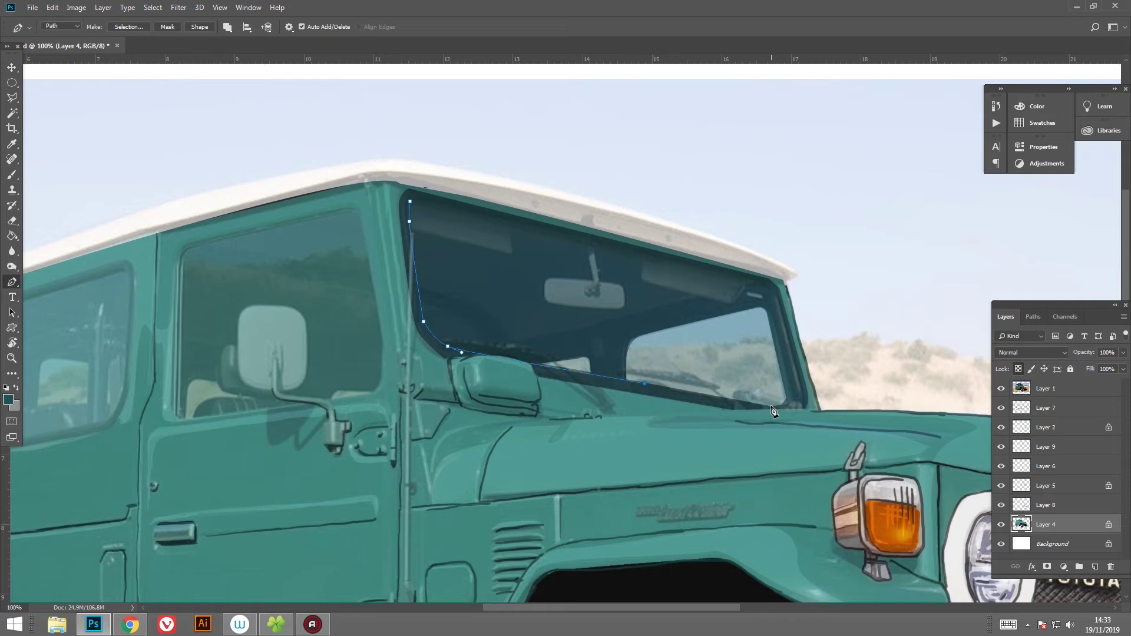
pyautogui.click(783, 306)
pyautogui.click(764, 279)
pyautogui.click(432, 194)
pyautogui.click(410, 202)
pyautogui.rightClick(802, 412)
pyautogui.press('Escape')
pyautogui.click(531, 365)
# Step: Fill a feathered selection of the frame with a near-black border band
pyautogui.click(132, 27)
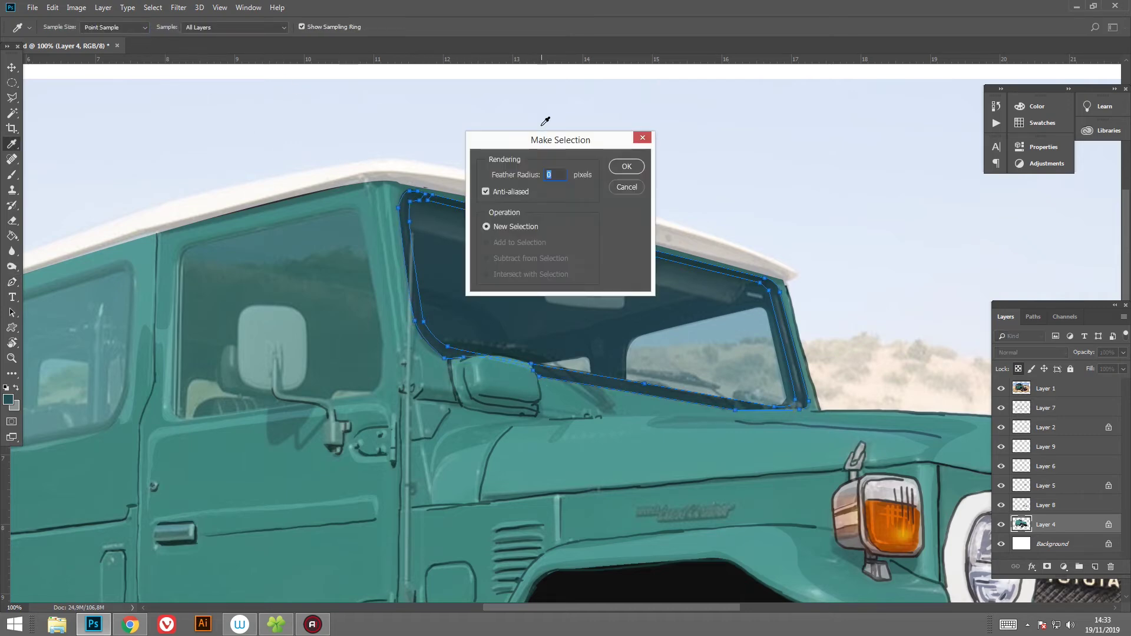
pyautogui.press('Return')
pyautogui.click(1001, 388)
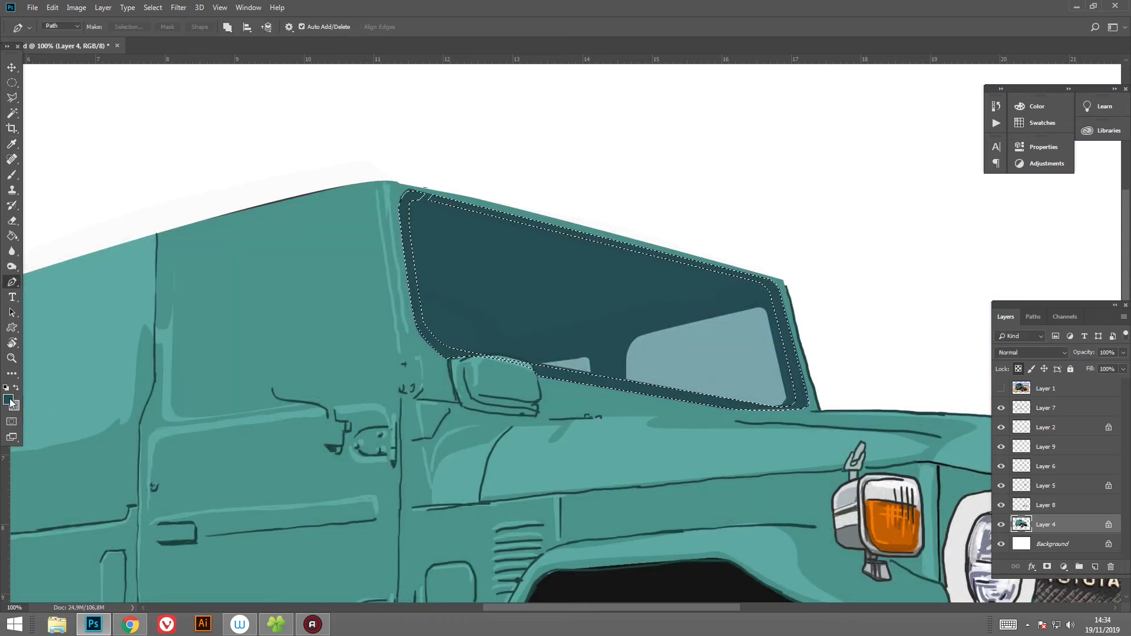
pyautogui.click(9, 400)
pyautogui.click(889, 334)
pyautogui.hotkey('alt', 'BackSpace')
pyautogui.scroll(-2, 837, 342)
pyautogui.press('p')
pyautogui.press('i')
pyautogui.click(8, 400)
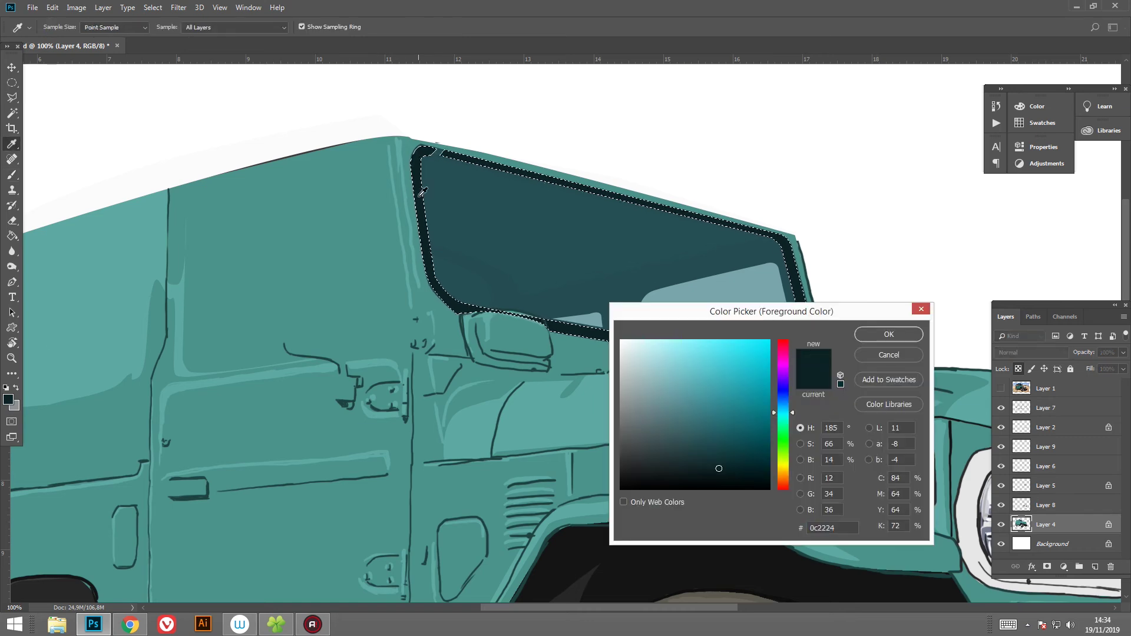
# Step: Confirm near-black teal 0c2224 and set up the Brush tool's size
pyautogui.press('Return')
pyautogui.press('b')
pyautogui.rightClick(442, 157)
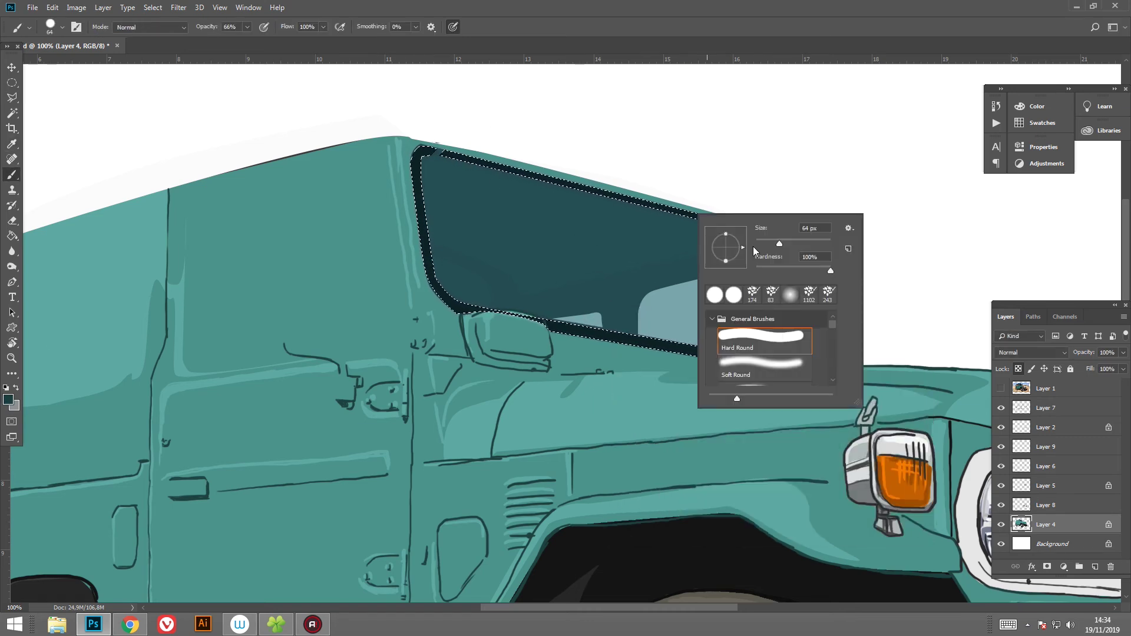
pyautogui.press('Return')
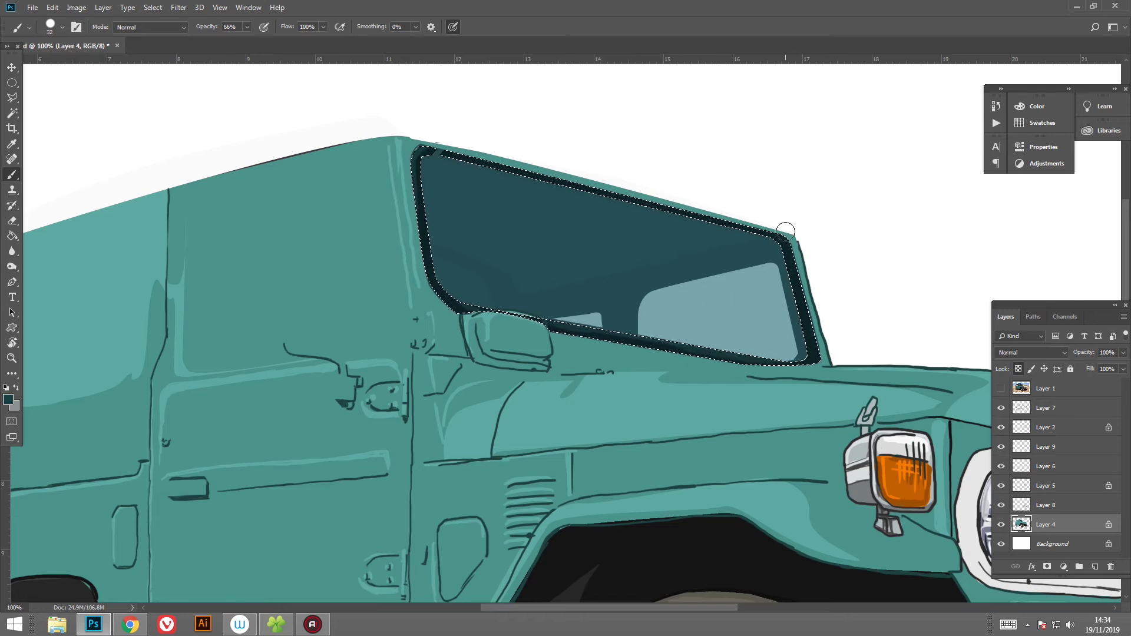
pyautogui.rightClick(621, 246)
pyautogui.click(8, 400)
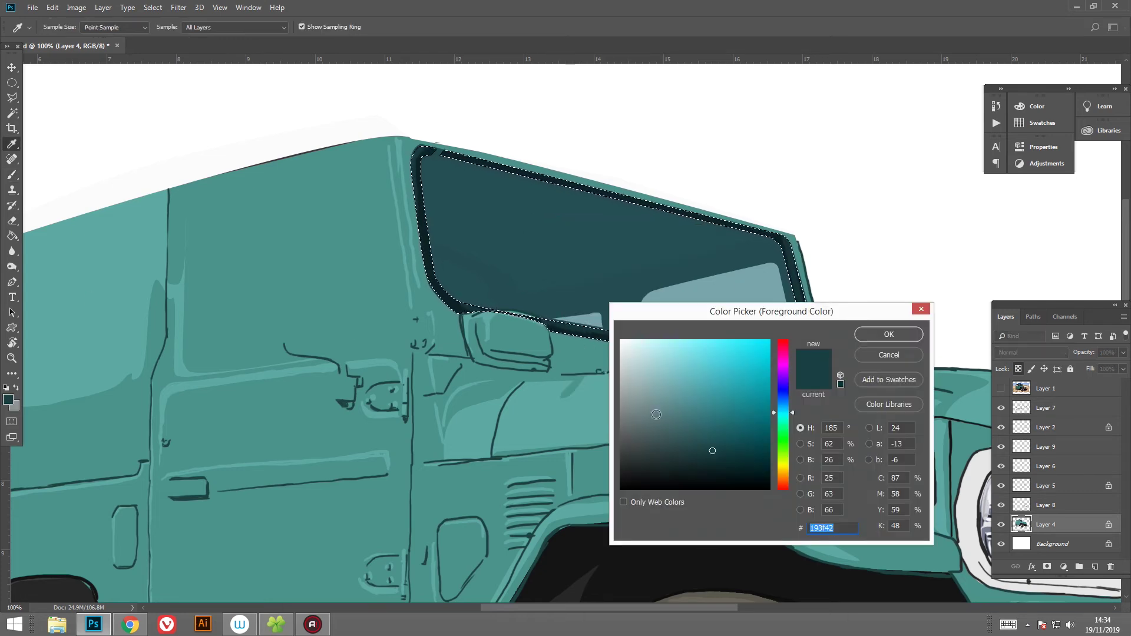
pyautogui.click(890, 335)
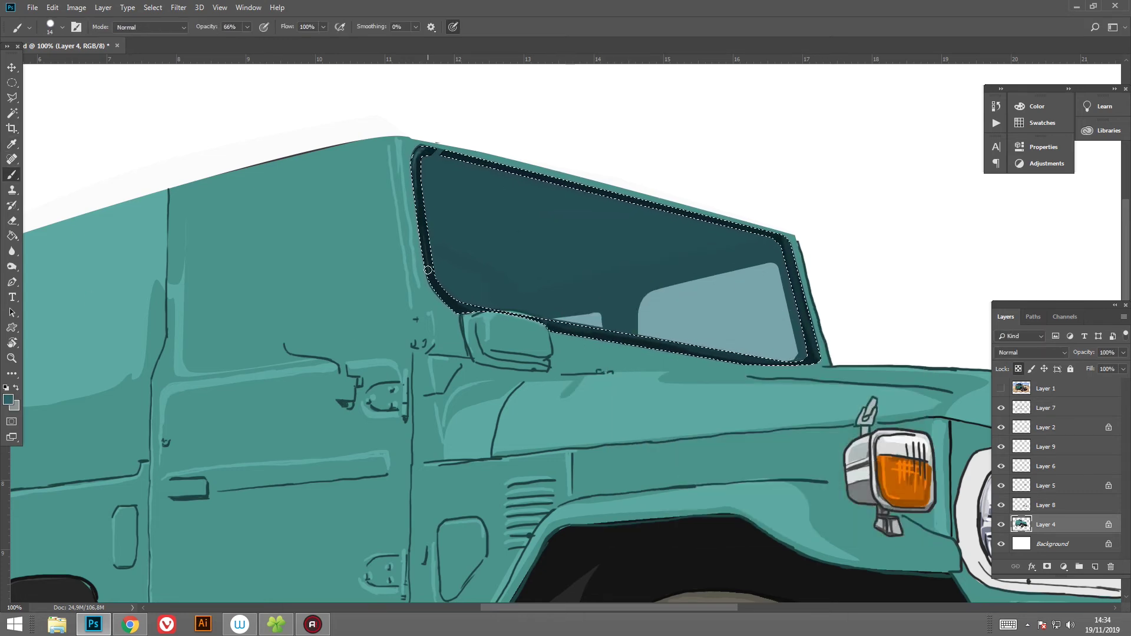
# Step: Deselect the windshield, sample a darker teal from it, and show the reference photo
pyautogui.moveTo(437, 126); pyautogui.dragTo(508, 187)
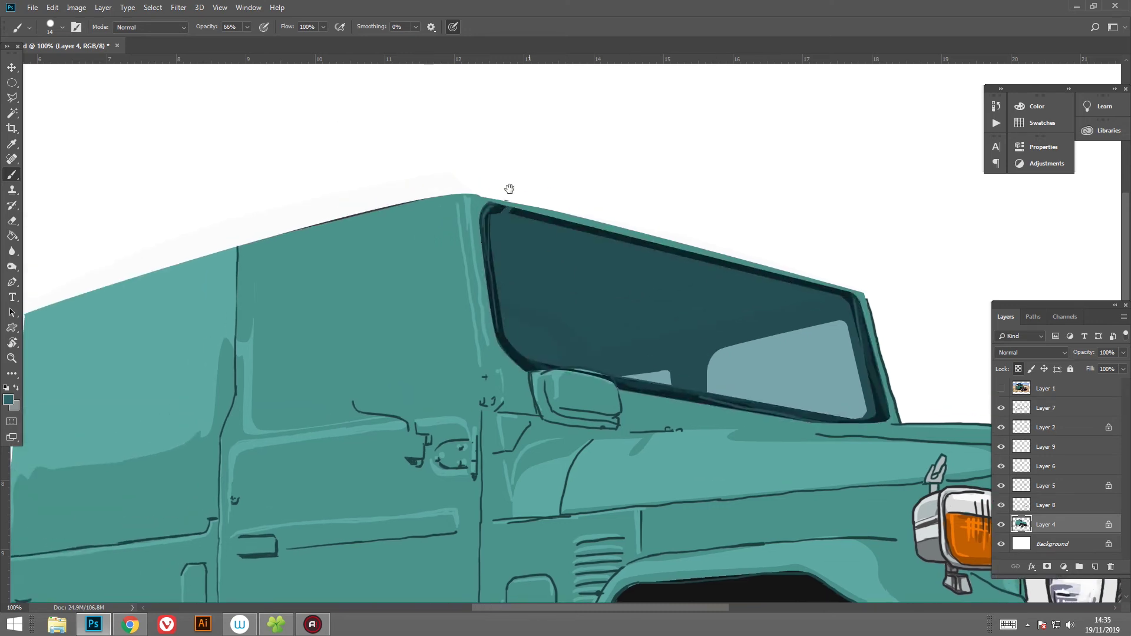
pyautogui.hotkey('ctrl', 'd')
pyautogui.click(9, 400)
pyautogui.click(523, 215)
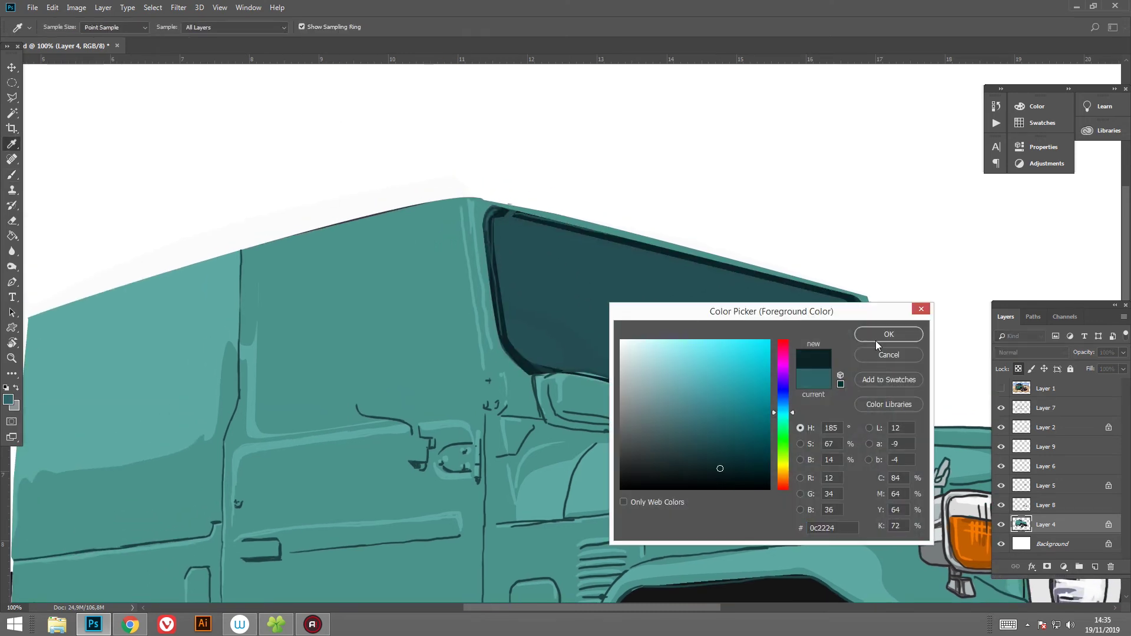
pyautogui.click(879, 331)
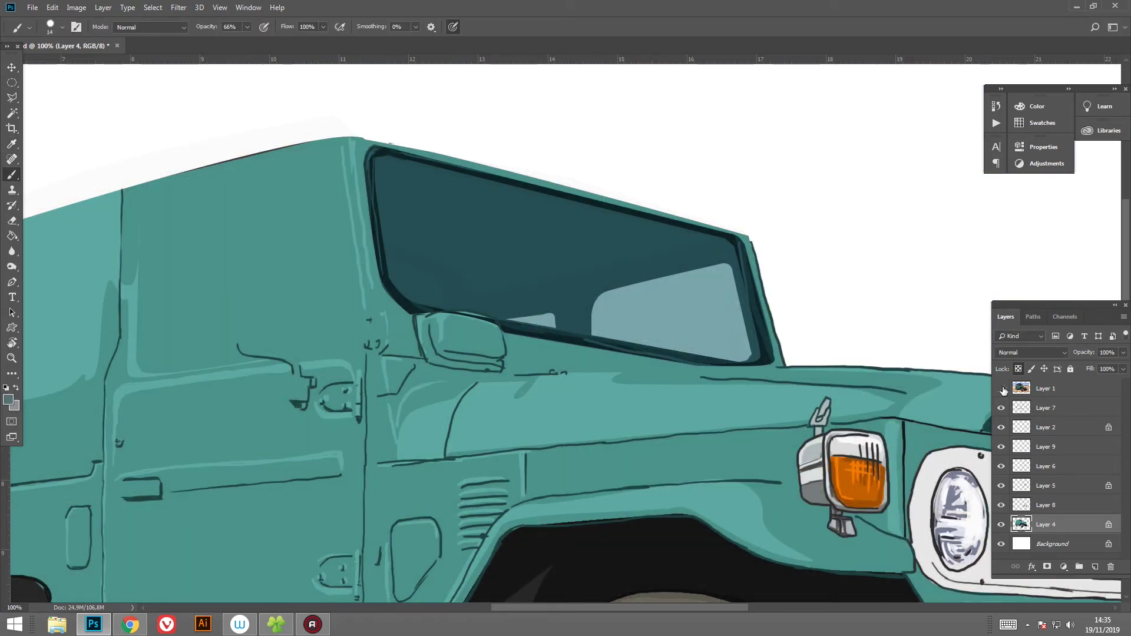
pyautogui.click(1002, 389)
pyautogui.rightClick(693, 208)
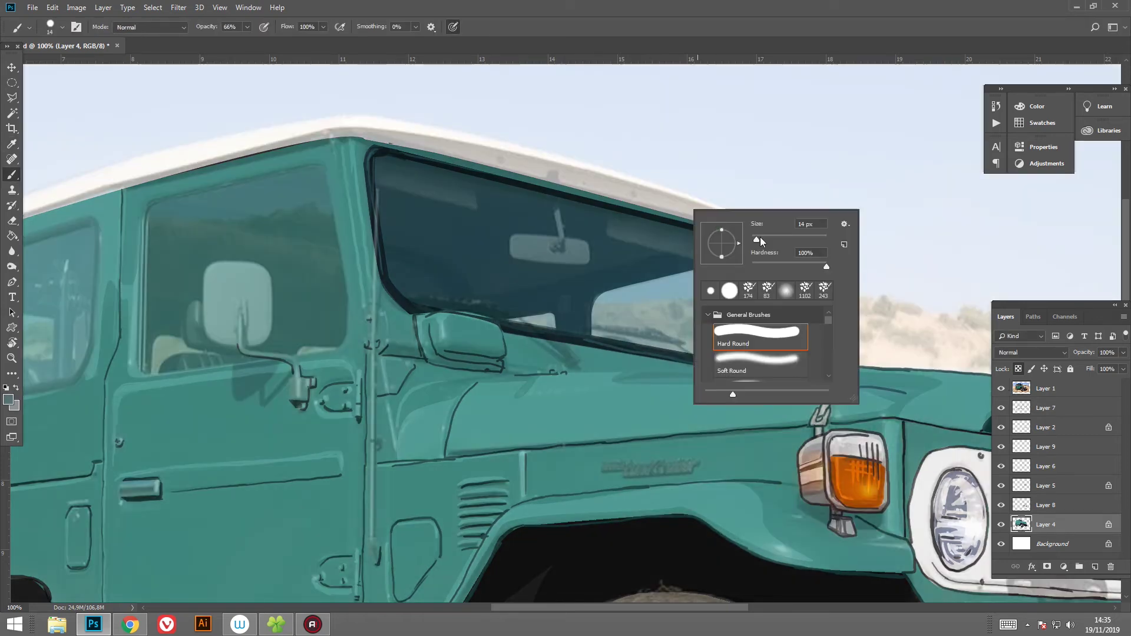
# Step: Paint darker sun-visor strokes at both ends of the windshield top with a size-28 brush
pyautogui.press('Escape')
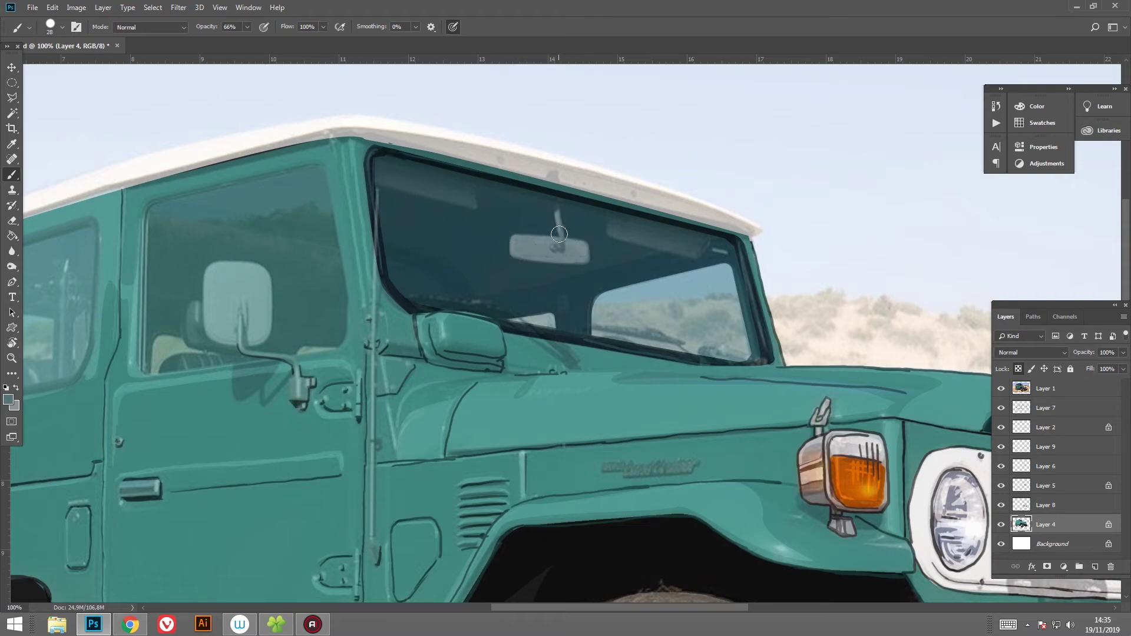
pyautogui.click(8, 400)
pyautogui.click(874, 331)
pyautogui.click(703, 241)
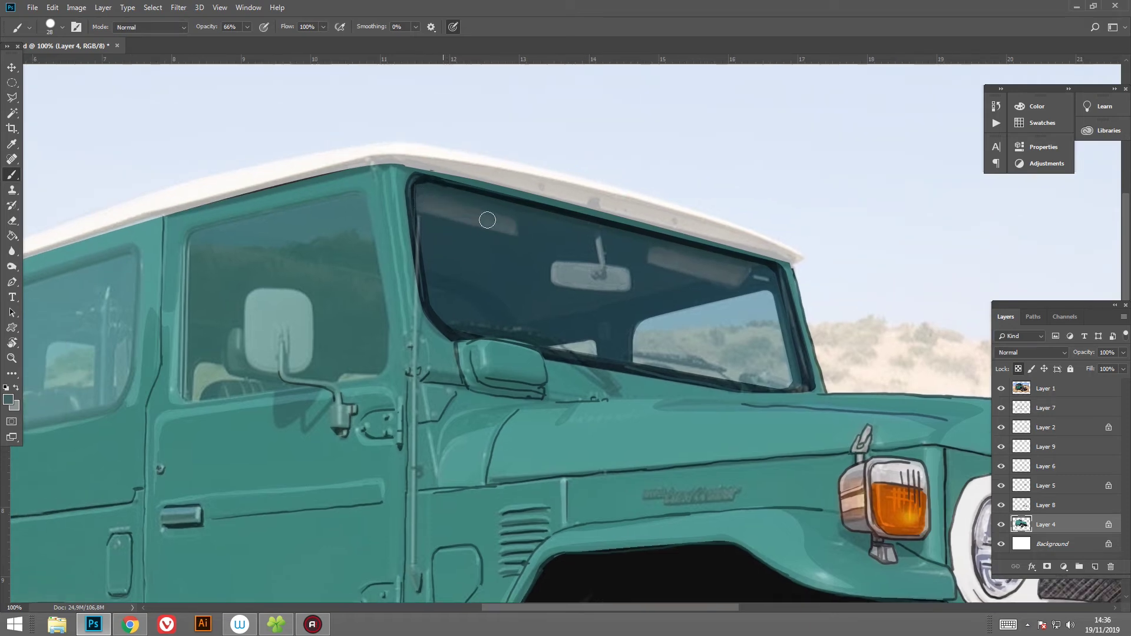
pyautogui.press('0')
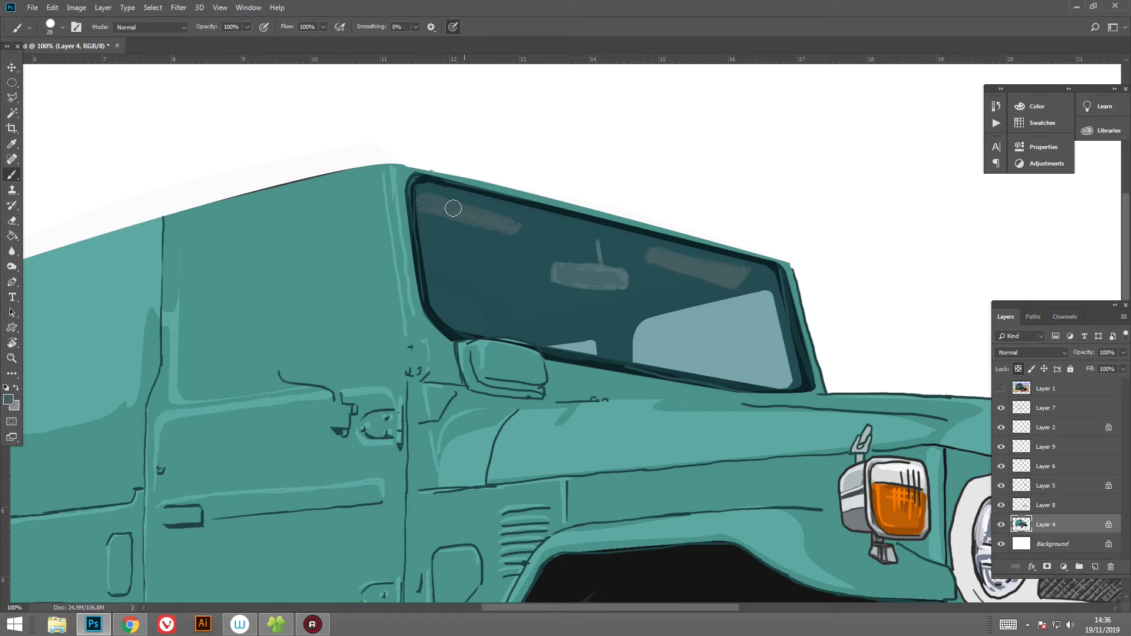
pyautogui.moveTo(434, 223); pyautogui.dragTo(420, 206)
# Step: Sample dark grey-teal 36494e from the windshield with the reference photo showing
pyautogui.click(554, 292)
pyautogui.press('Return')
pyautogui.click(1001, 388)
pyautogui.click(11, 401)
pyautogui.click(710, 218)
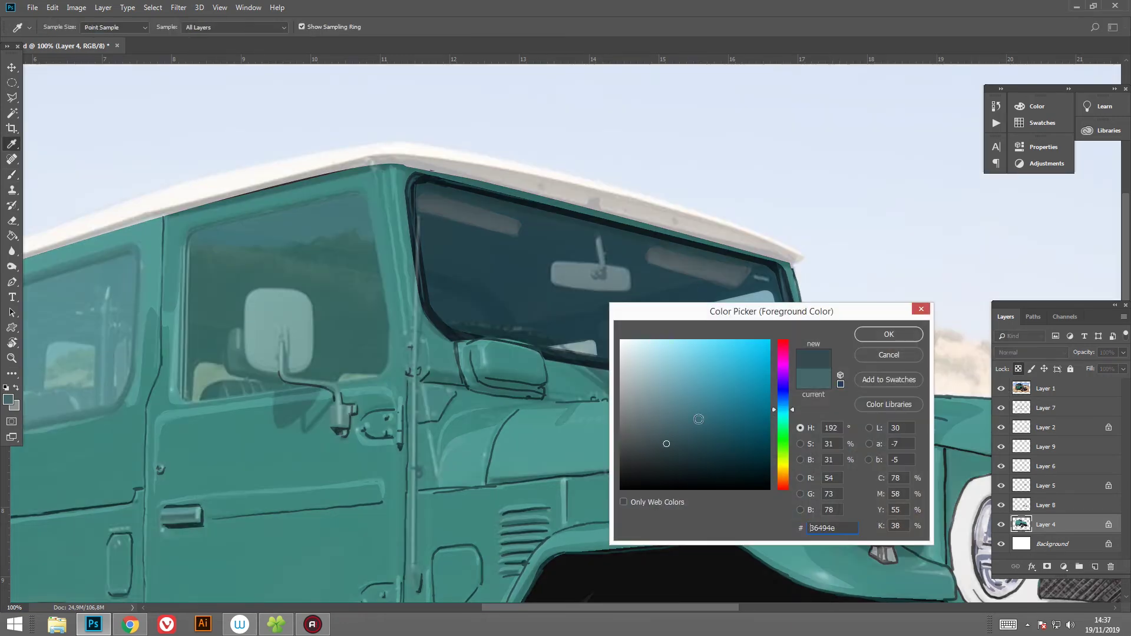
# Step: Confirm the sampled colour and reduce the brush size to 9
pyautogui.press('Return')
pyautogui.rightClick(780, 228)
pyautogui.press('Return')
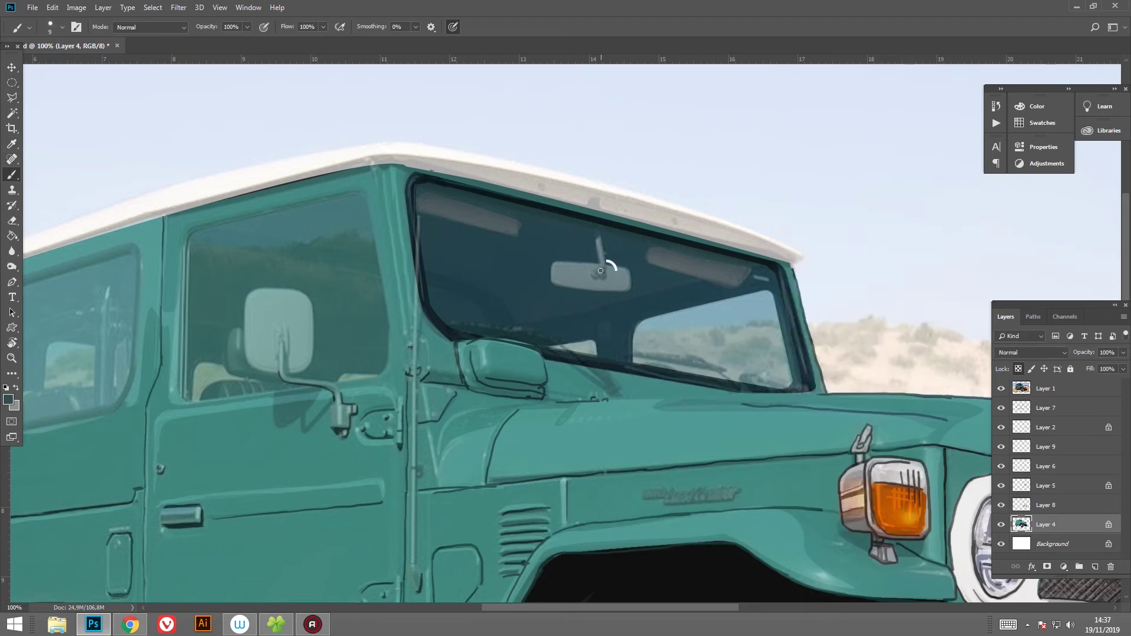
pyautogui.rightClick(603, 280)
pyautogui.press('Return')
# Step: Pen-trace a closed diagonal reflection shape across the right of the windshield
pyautogui.click(1001, 389)
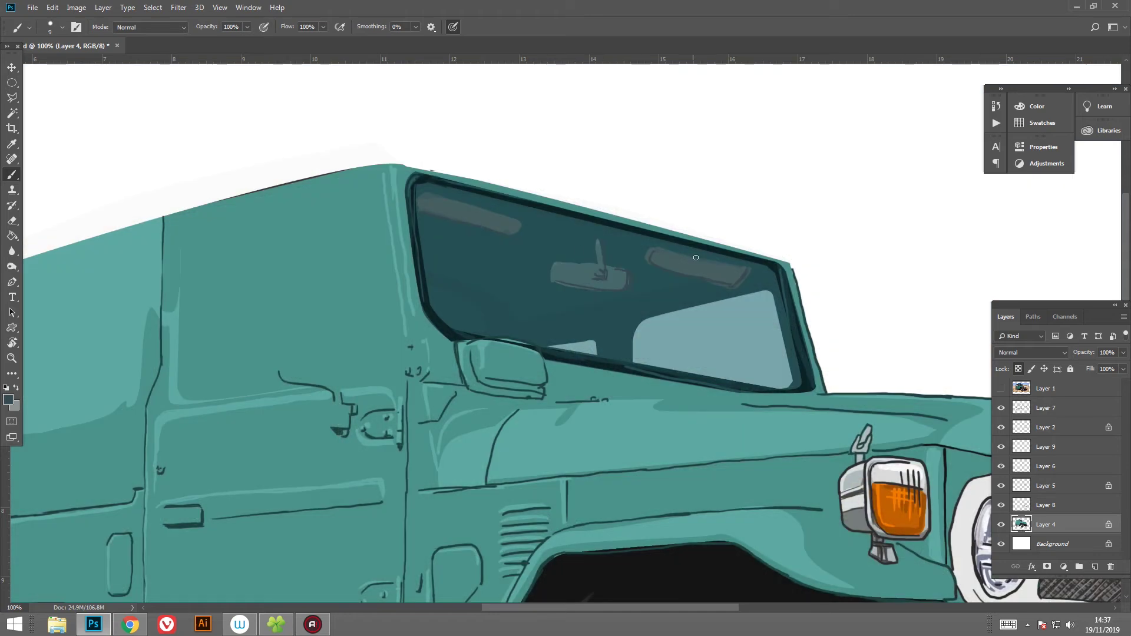
pyautogui.moveTo(729, 295); pyautogui.dragTo(722, 267)
pyautogui.press('p')
pyautogui.click(549, 188)
pyautogui.moveTo(638, 337)
pyautogui.mouseDown()
pyautogui.moveTo(639, 355)
pyautogui.moveTo(638, 345)
pyautogui.mouseUp()
pyautogui.click(781, 360)
pyautogui.moveTo(780, 360); pyautogui.dragTo(769, 366)
pyautogui.click(794, 359)
pyautogui.click(771, 248)
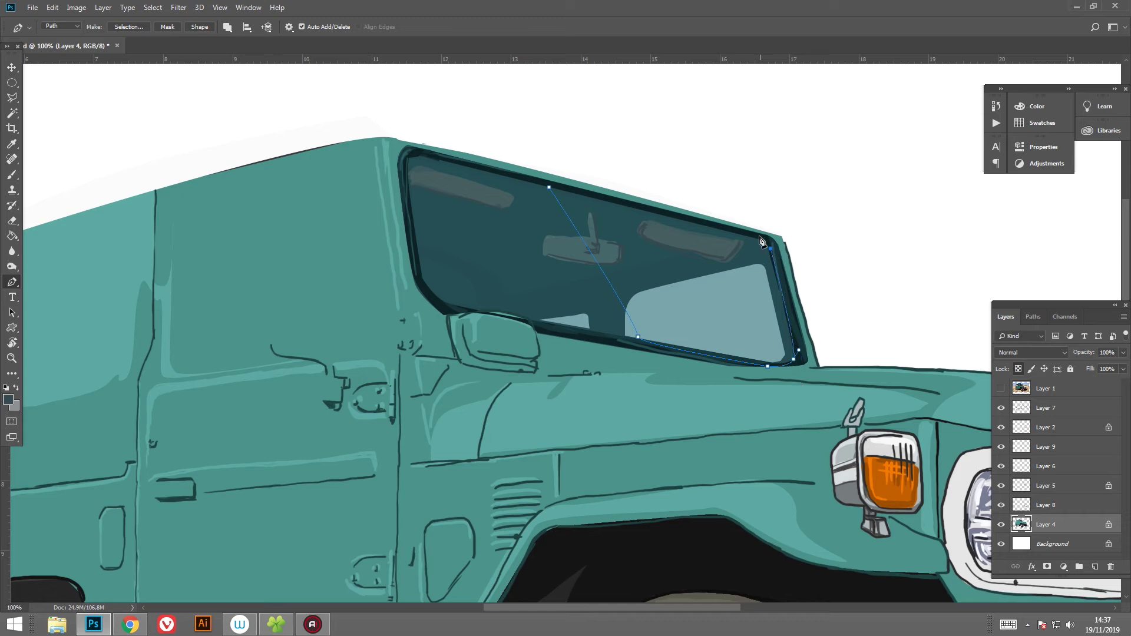
pyautogui.click(549, 187)
# Step: Select the reflection shape and fill it with a light colour sampled from the glass
pyautogui.click(130, 31)
pyautogui.press('Return')
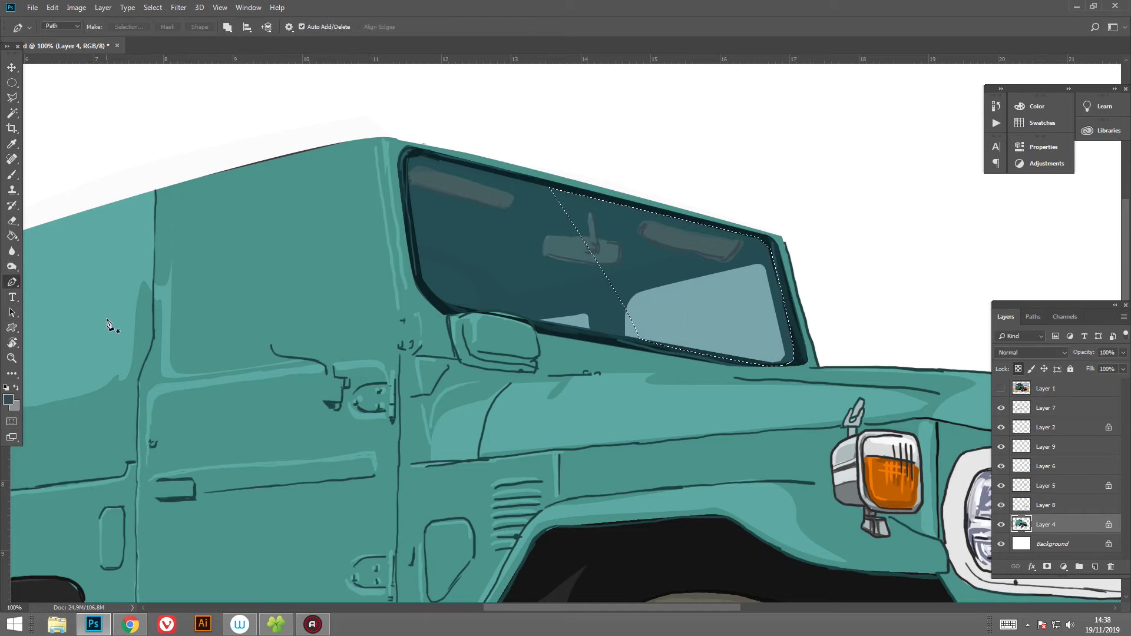
pyautogui.press('i')
pyautogui.click(8, 400)
pyautogui.click(635, 365)
pyautogui.click(884, 334)
pyautogui.press('p')
pyautogui.hotkey('alt', 'BackSpace')
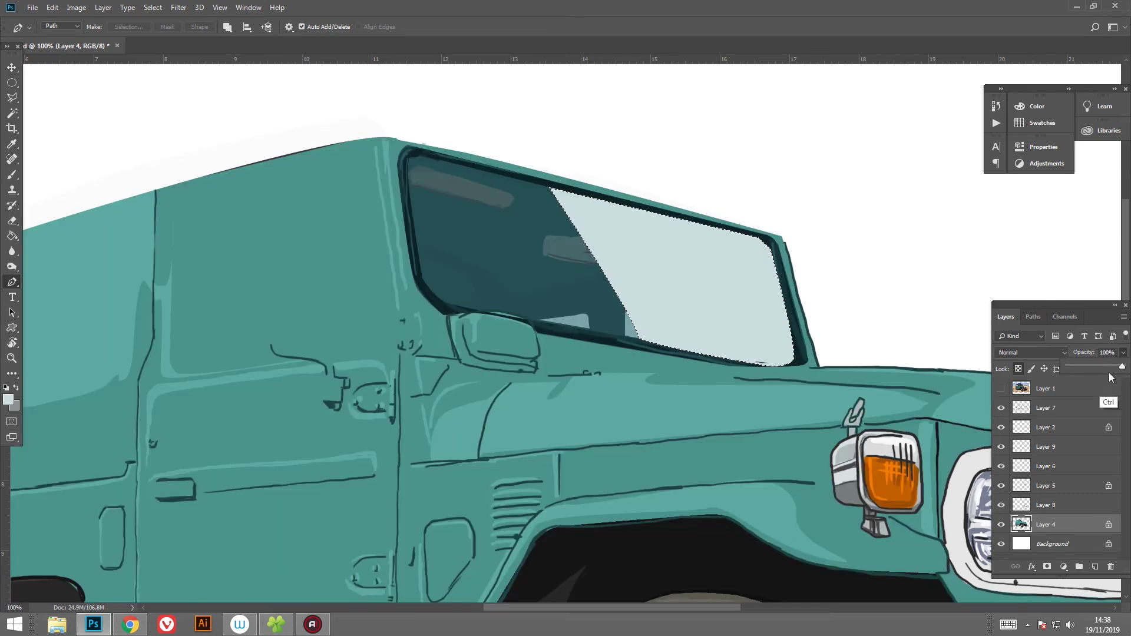
# Step: Redo the light fill on new Layer 10 at 20% opacity and fit the image on screen
pyautogui.hotkey('ctrl', 'z')
pyautogui.hotkey('ctrl', 'shift', 'alt', 'n')
pyautogui.hotkey('alt', 'BackSpace')
pyautogui.hotkey('ctrl', 'd')
pyautogui.click(1123, 353)
pyautogui.moveTo(1102, 367); pyautogui.dragTo(1085, 369)
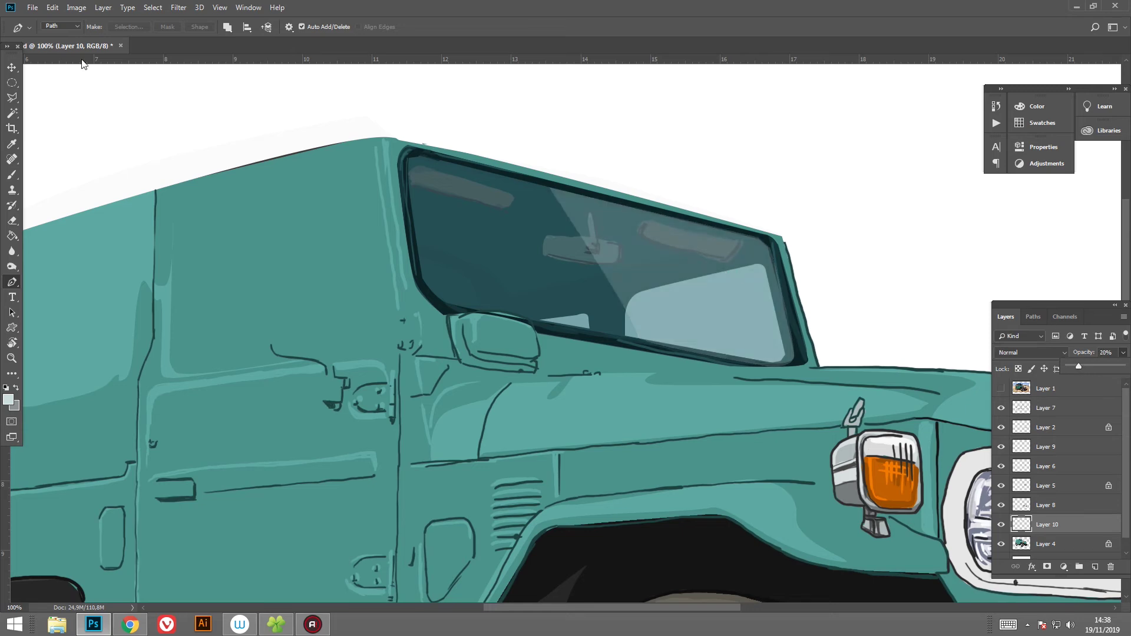
pyautogui.press('v')
pyautogui.hotkey('ctrl', '0')
pyautogui.click(33, 7)
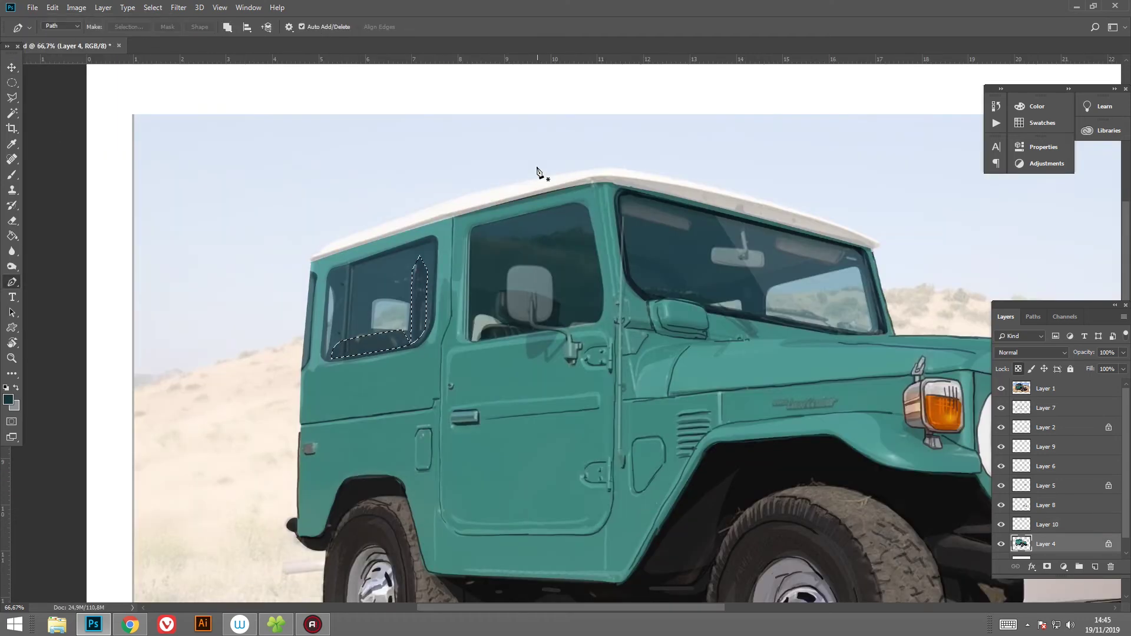
# Step: Hide the reference photo and set the Brush foreground colour to white (ffffff)
pyautogui.hotkey('ctrl', '-')
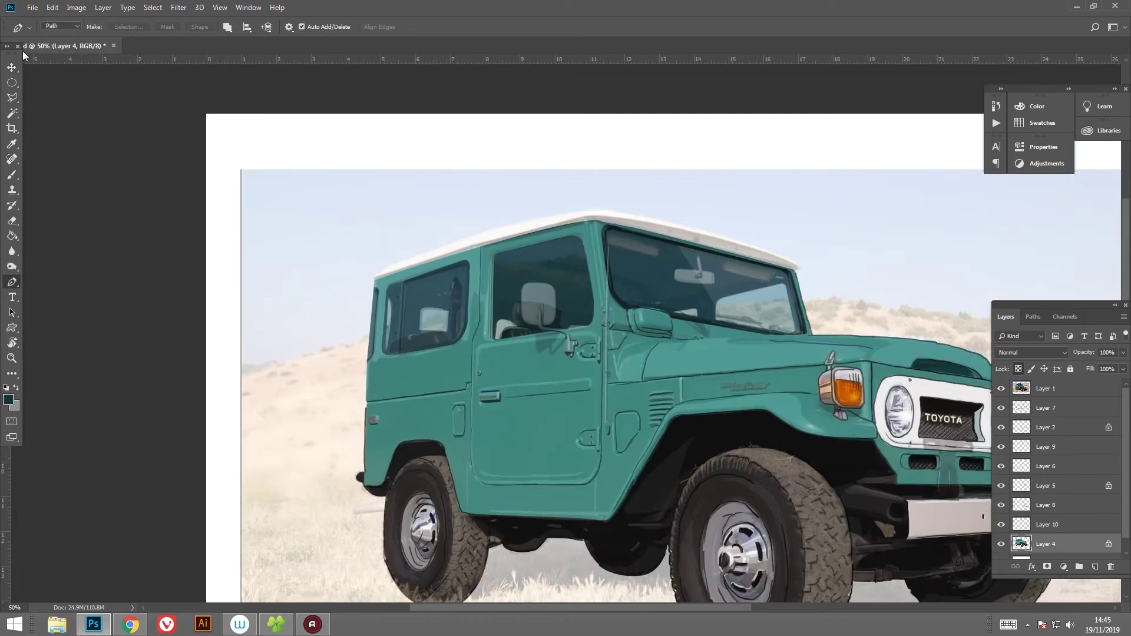
pyautogui.click(1002, 393)
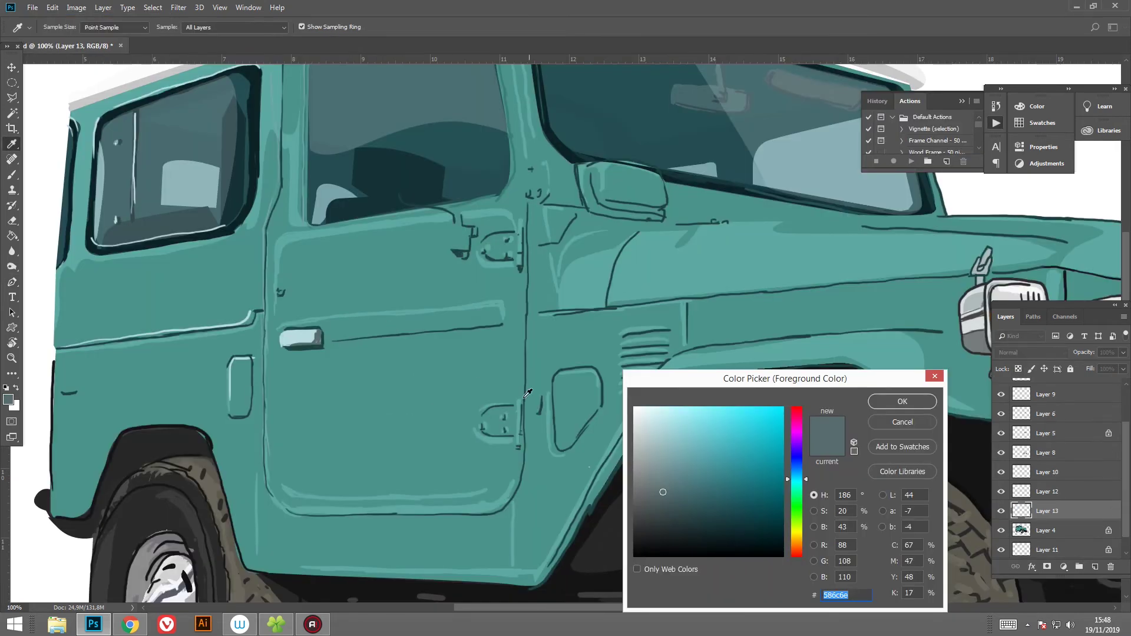
pyautogui.click(897, 402)
pyautogui.press('b')
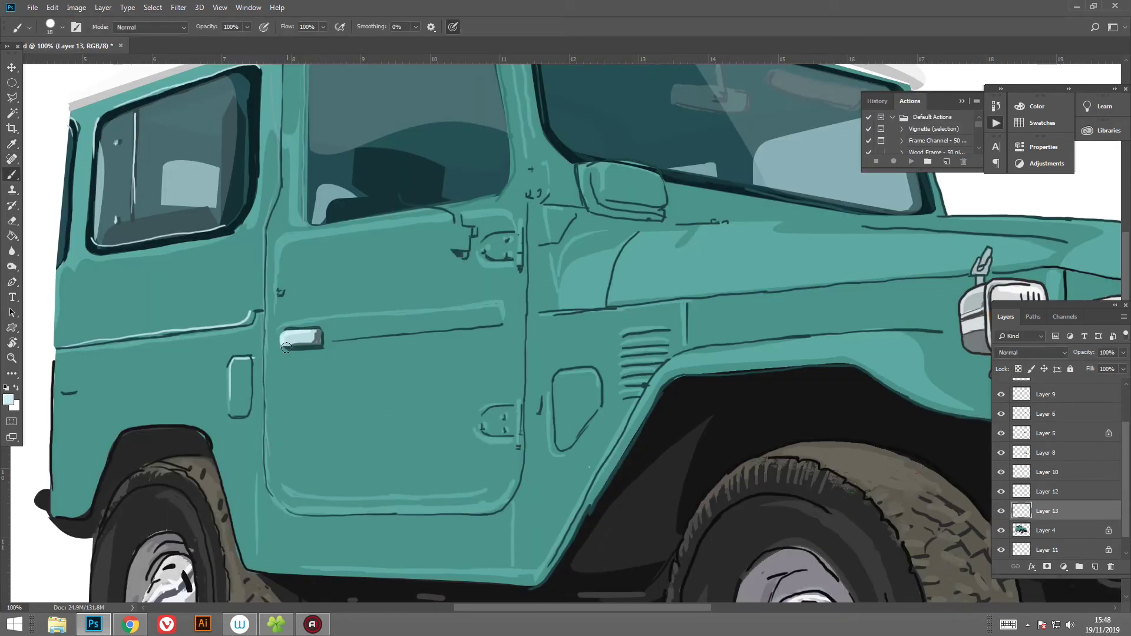
pyautogui.click(8, 398)
pyautogui.write('ffffff')
pyautogui.press('Return')
# Step: Change the paint colour to light blue and reduce the brush size to 7 px
pyautogui.moveTo(568, 392); pyautogui.dragTo(526, 348)
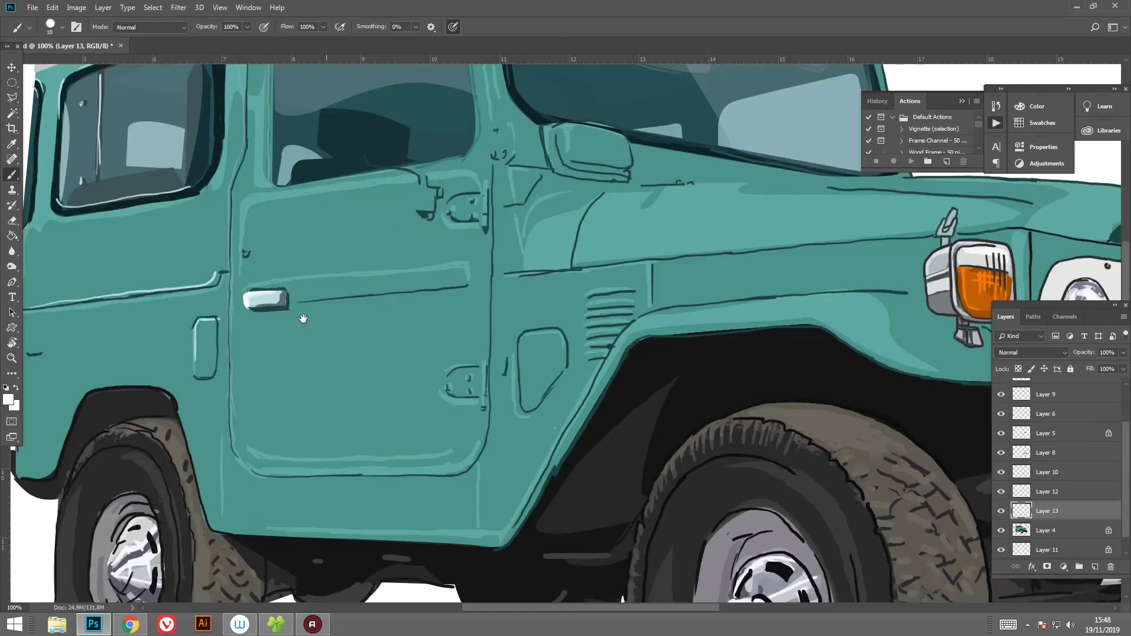
pyautogui.rightClick(527, 347)
pyautogui.press('Escape')
pyautogui.click(9, 399)
pyautogui.press('Return')
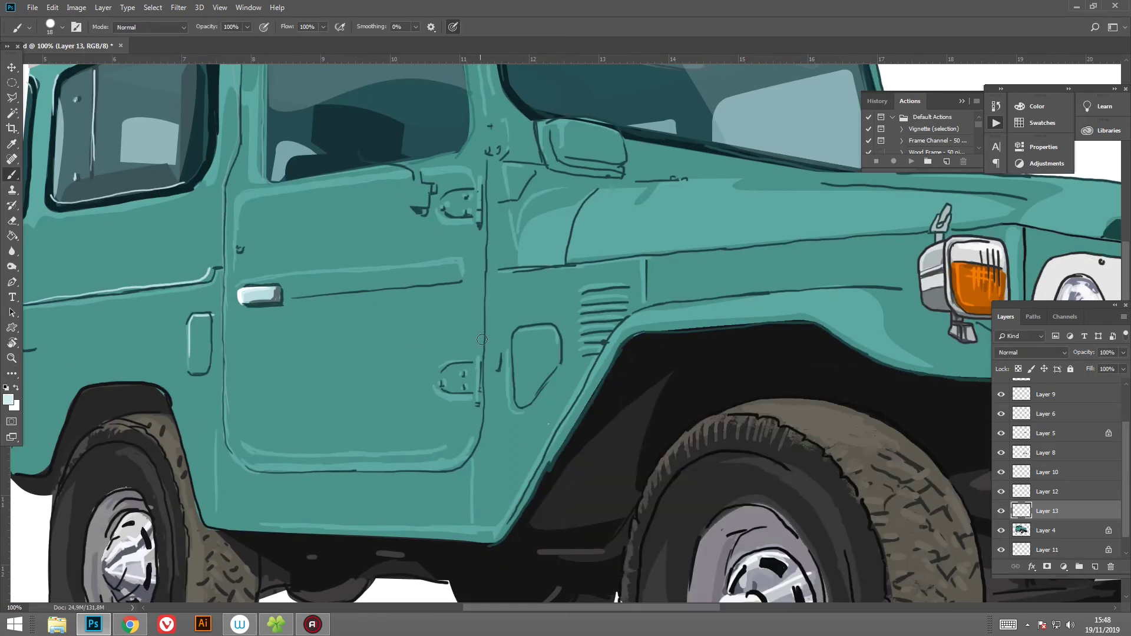
pyautogui.rightClick(589, 382)
pyautogui.moveTo(589, 382); pyautogui.dragTo(583, 383)
pyautogui.press('Return')
# Step: Paint light highlight strokes on the door latch and the fuel-filler door's left and top edges
pyautogui.moveTo(439, 369)
pyautogui.mouseDown()
pyautogui.moveTo(474, 359)
pyautogui.moveTo(450, 358)
pyautogui.moveTo(494, 330)
pyautogui.moveTo(530, 333)
pyautogui.mouseUp()
pyautogui.moveTo(511, 365); pyautogui.dragTo(460, 368)
pyautogui.moveTo(522, 341)
pyautogui.mouseDown()
pyautogui.moveTo(572, 304)
pyautogui.moveTo(697, 287)
pyautogui.mouseUp()
pyautogui.moveTo(335, 212); pyautogui.dragTo(293, 362)
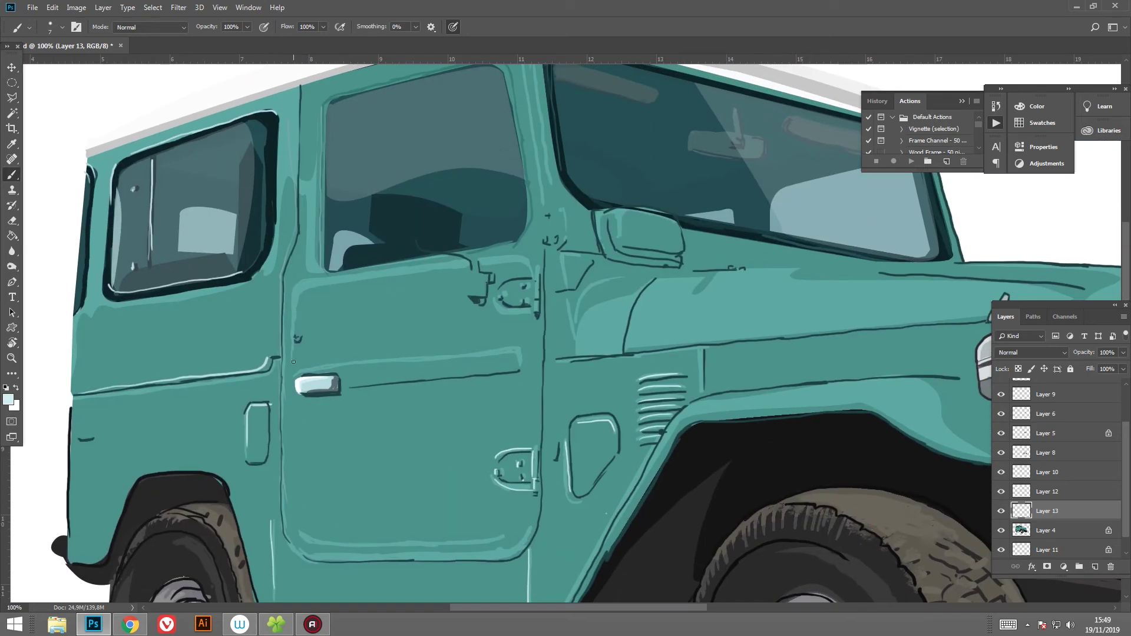
pyautogui.moveTo(319, 108); pyautogui.dragTo(367, 185)
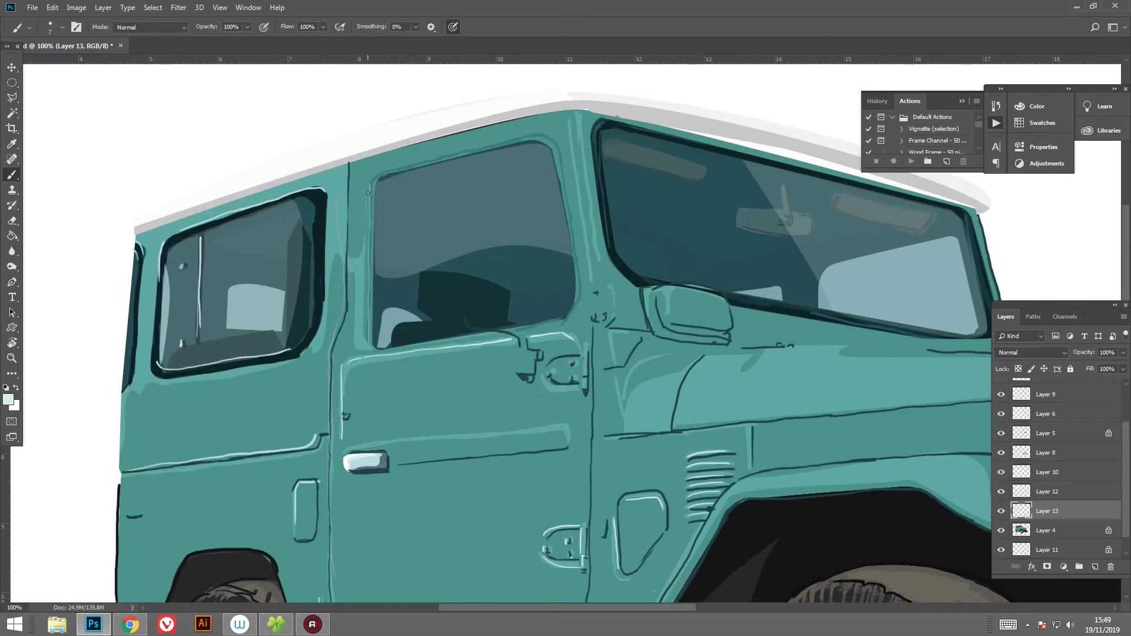
pyautogui.moveTo(367, 322); pyautogui.dragTo(356, 398)
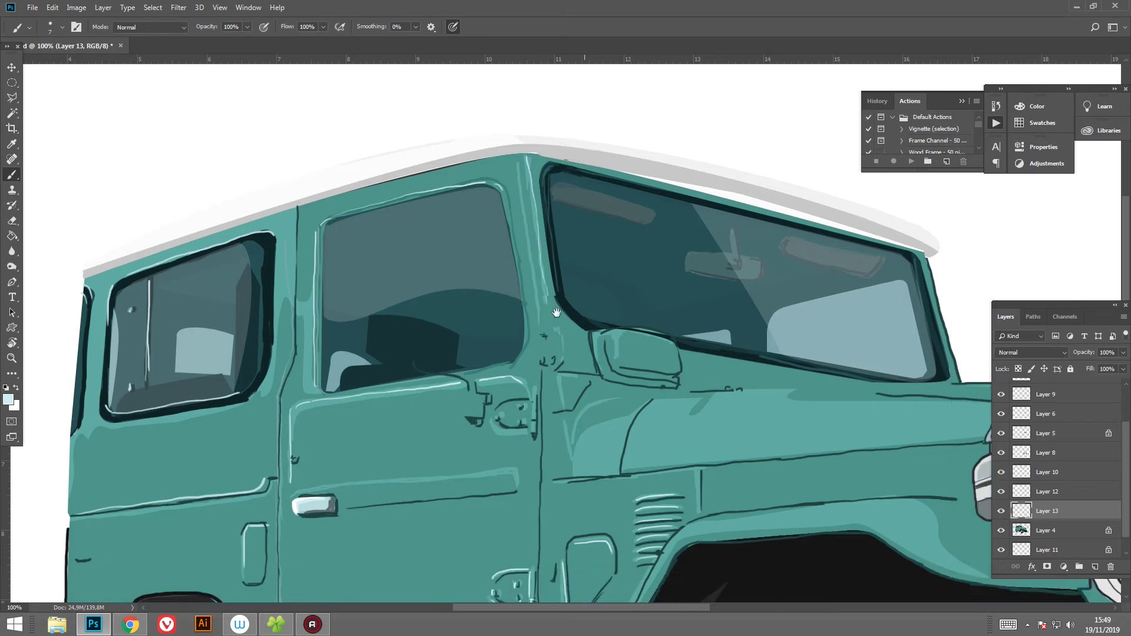
pyautogui.moveTo(684, 365); pyautogui.dragTo(586, 298)
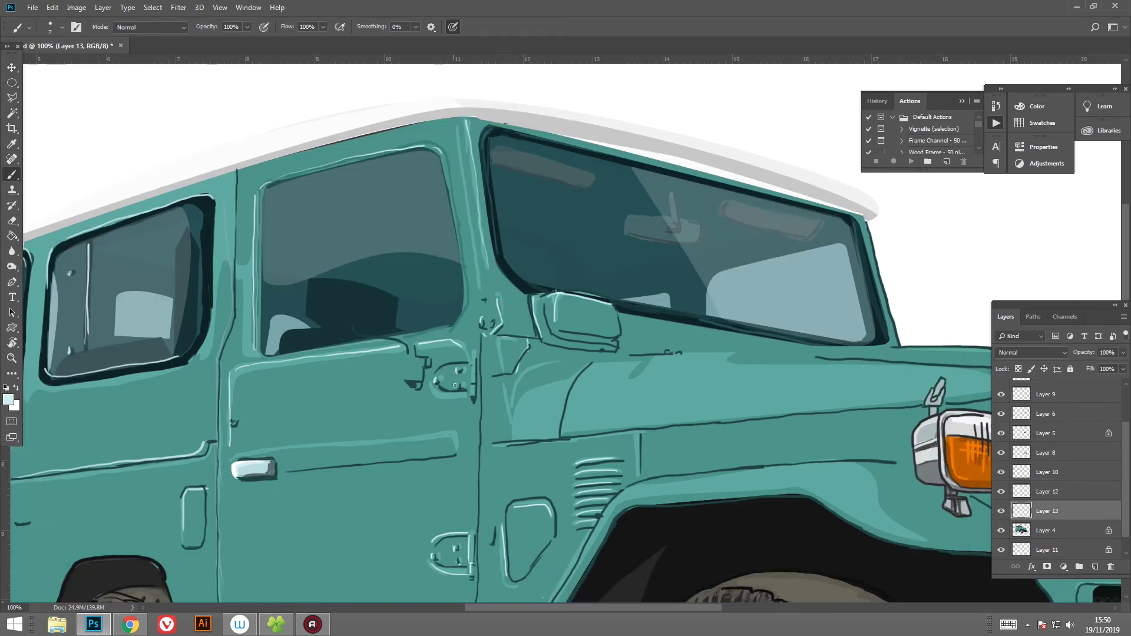
pyautogui.scroll(-5, 259, 370)
pyautogui.hscroll(-3, 259, 370)
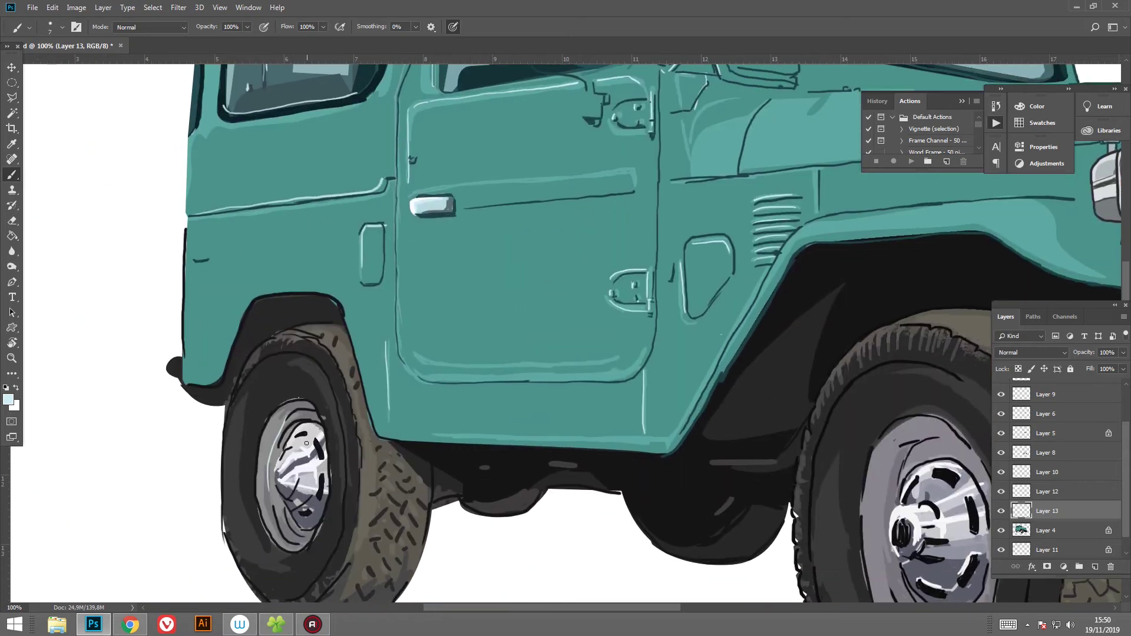
# Step: Switch the paint colour to white and highlight the inner tyre edge
pyautogui.click(8, 400)
pyautogui.click(639, 401)
pyautogui.click(895, 405)
pyautogui.moveTo(256, 366); pyautogui.dragTo(323, 377)
pyautogui.moveTo(264, 349)
pyautogui.mouseDown()
pyautogui.moveTo(309, 340)
pyautogui.moveTo(355, 409)
pyautogui.mouseUp()
# Step: Highlight the side window frame edges and the windshield's bottom and right inner edges
pyautogui.scroll(-3, 281, 493)
pyautogui.scroll(5, 319, 454)
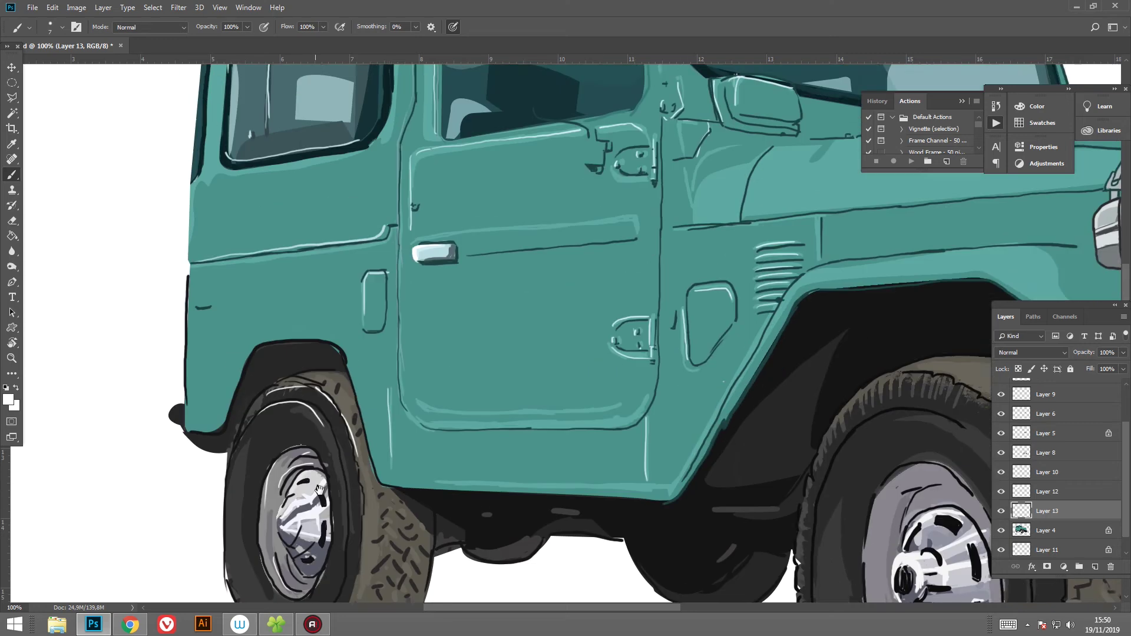
pyautogui.scroll(5, 300, 401)
pyautogui.scroll(5, 278, 332)
pyautogui.moveTo(284, 327); pyautogui.dragTo(311, 317)
pyautogui.moveTo(419, 313); pyautogui.dragTo(420, 376)
pyautogui.scroll(-1, 373, 428)
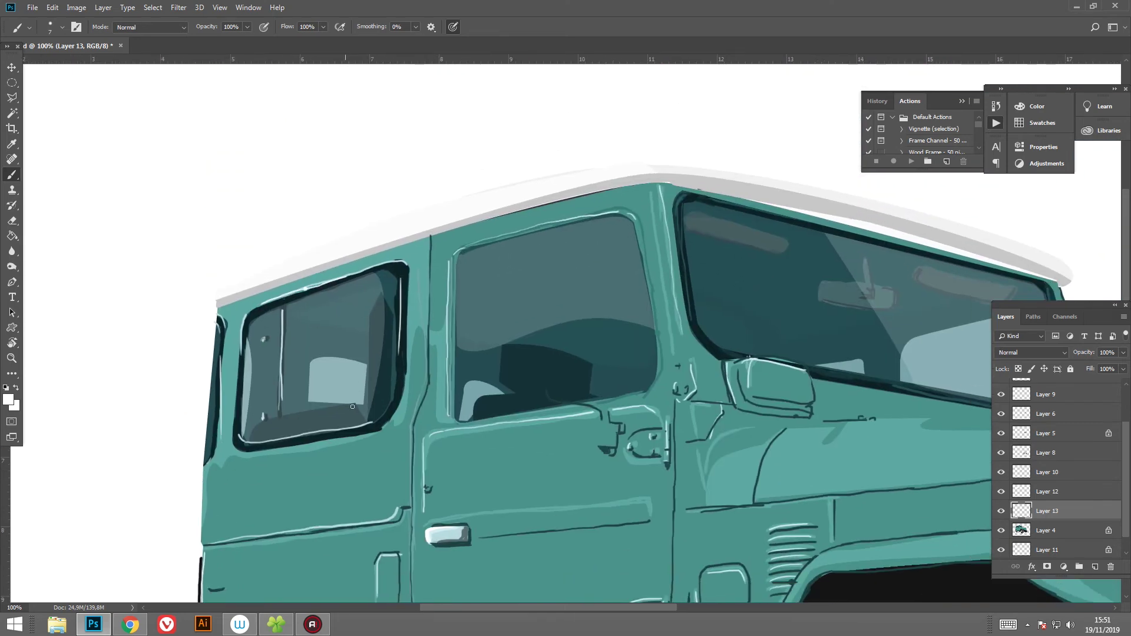
pyautogui.hscroll(10, 294, 324)
pyautogui.scroll(1, 287, 231)
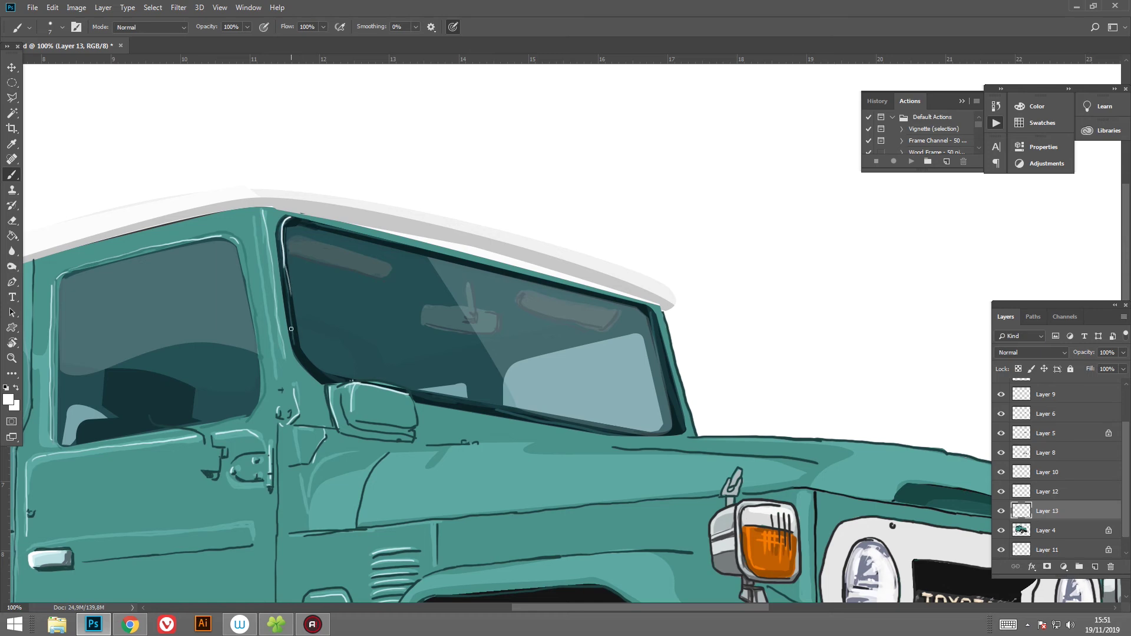
pyautogui.moveTo(589, 422); pyautogui.dragTo(639, 429)
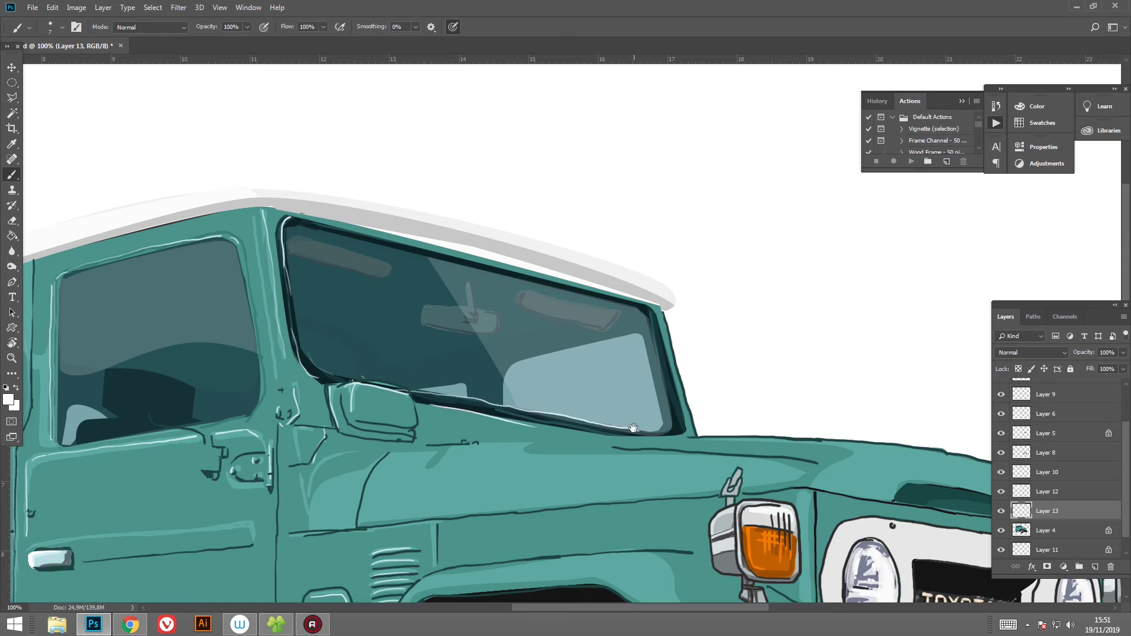
pyautogui.hscroll(2, 639, 429)
pyautogui.moveTo(584, 316); pyautogui.dragTo(610, 395)
pyautogui.scroll(-3, 334, 311)
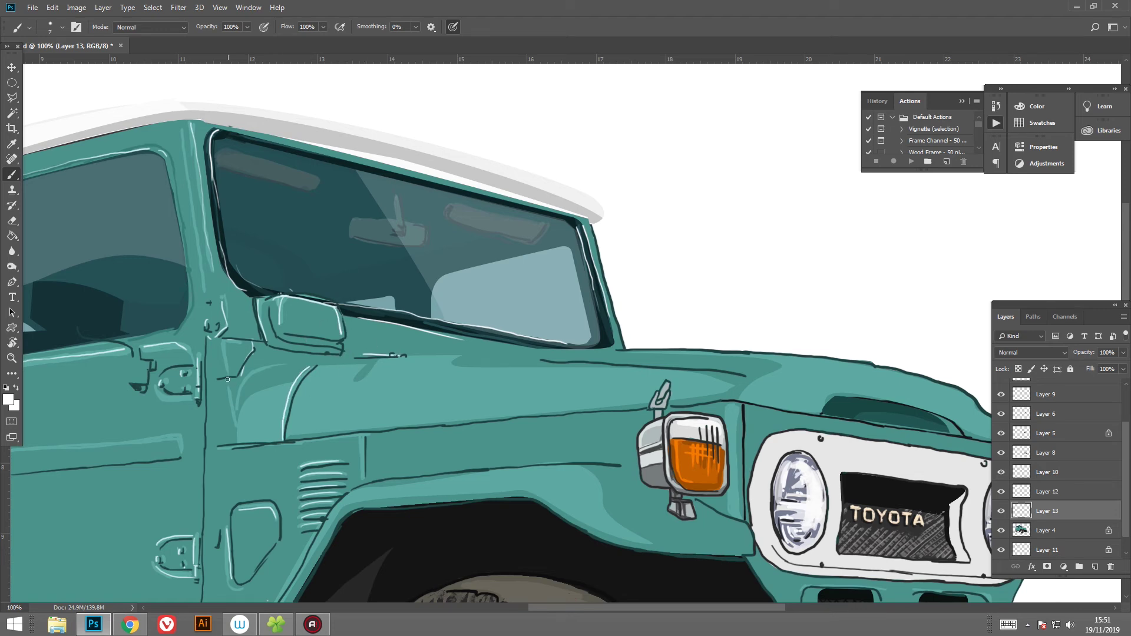
# Step: Draw white highlights along the front fender crease and fender arch
pyautogui.moveTo(346, 450); pyautogui.dragTo(332, 411)
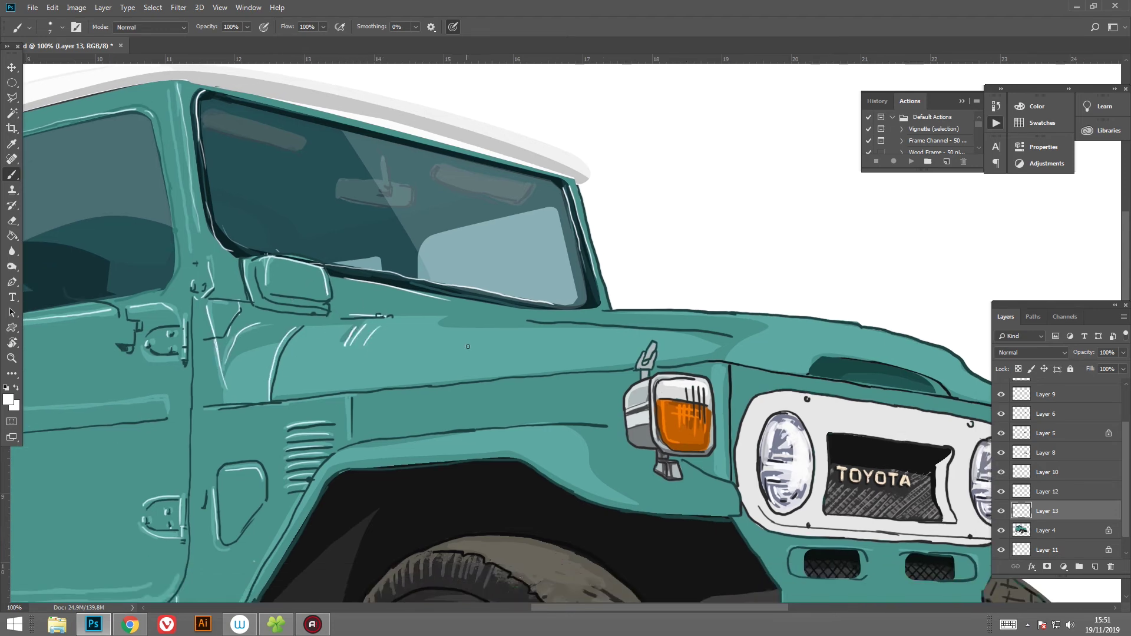
pyautogui.moveTo(253, 401); pyautogui.dragTo(725, 360)
pyautogui.hscroll(4, 725, 361)
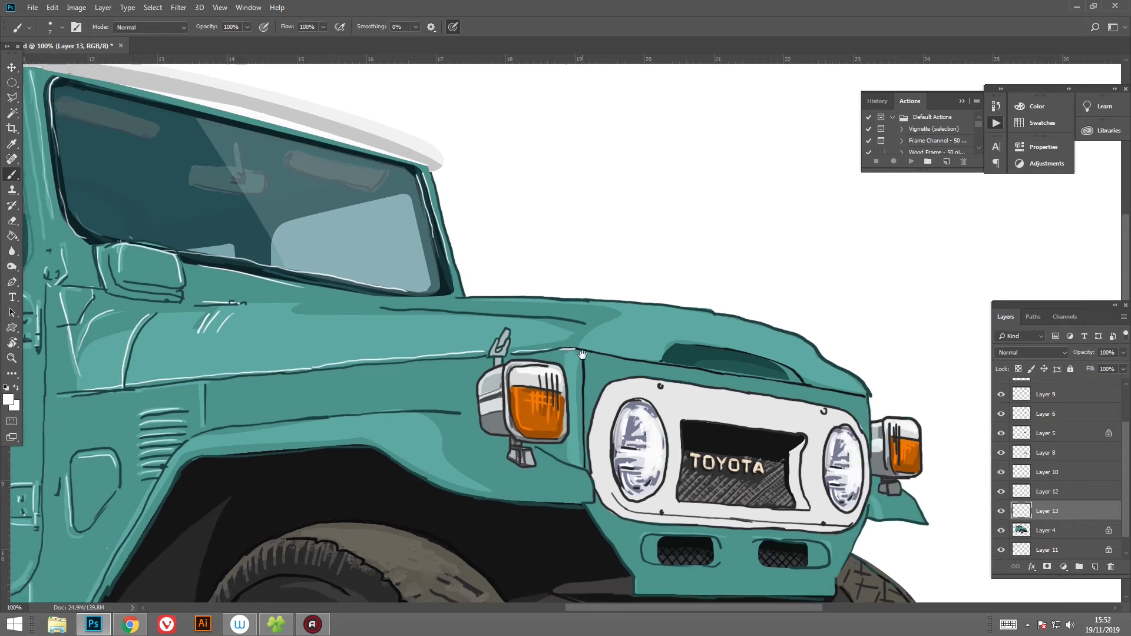
pyautogui.scroll(-2, 773, 345)
pyautogui.hscroll(-5, 518, 401)
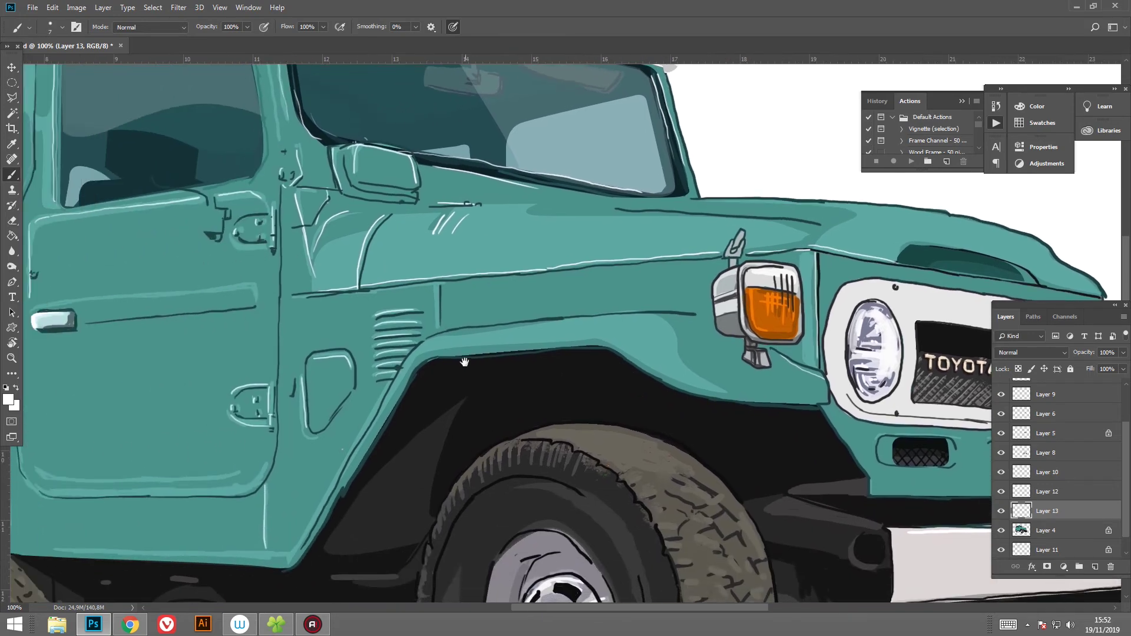
pyautogui.moveTo(413, 356); pyautogui.dragTo(349, 468)
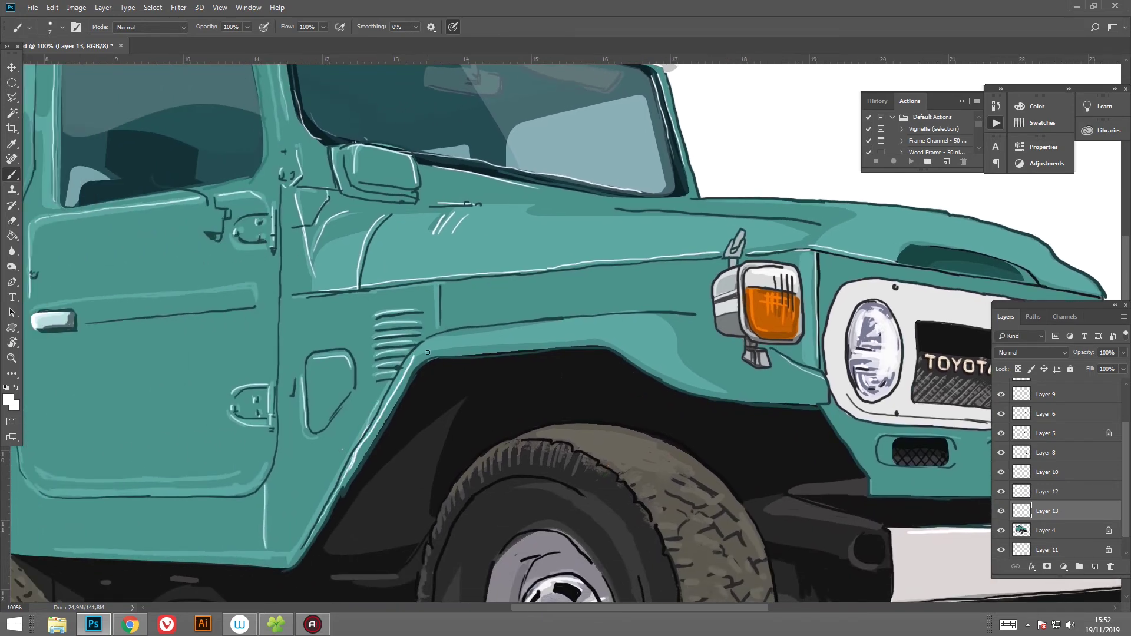
# Step: Add white highlights down the door edge, above the door handle and along the door bottom
pyautogui.hscroll(-3, 508, 335)
pyautogui.moveTo(427, 245); pyautogui.dragTo(426, 385)
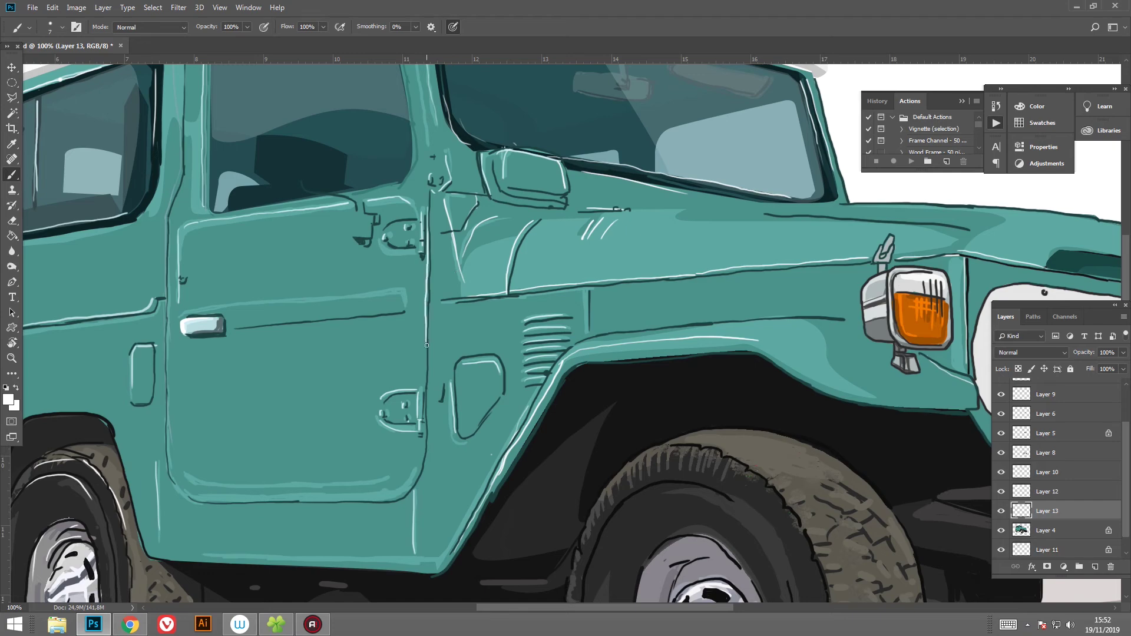
pyautogui.hscroll(-2, 313, 334)
pyautogui.scroll(1, 313, 333)
pyautogui.moveTo(276, 344); pyautogui.dragTo(477, 325)
pyautogui.scroll(-2, 477, 325)
pyautogui.moveTo(270, 446); pyautogui.dragTo(438, 446)
pyautogui.moveTo(275, 468); pyautogui.dragTo(477, 464)
# Step: Add a short bright white highlight on the hood
pyautogui.scroll(3, 513, 469)
pyautogui.hscroll(4, 457, 405)
pyautogui.scroll(-2, 458, 404)
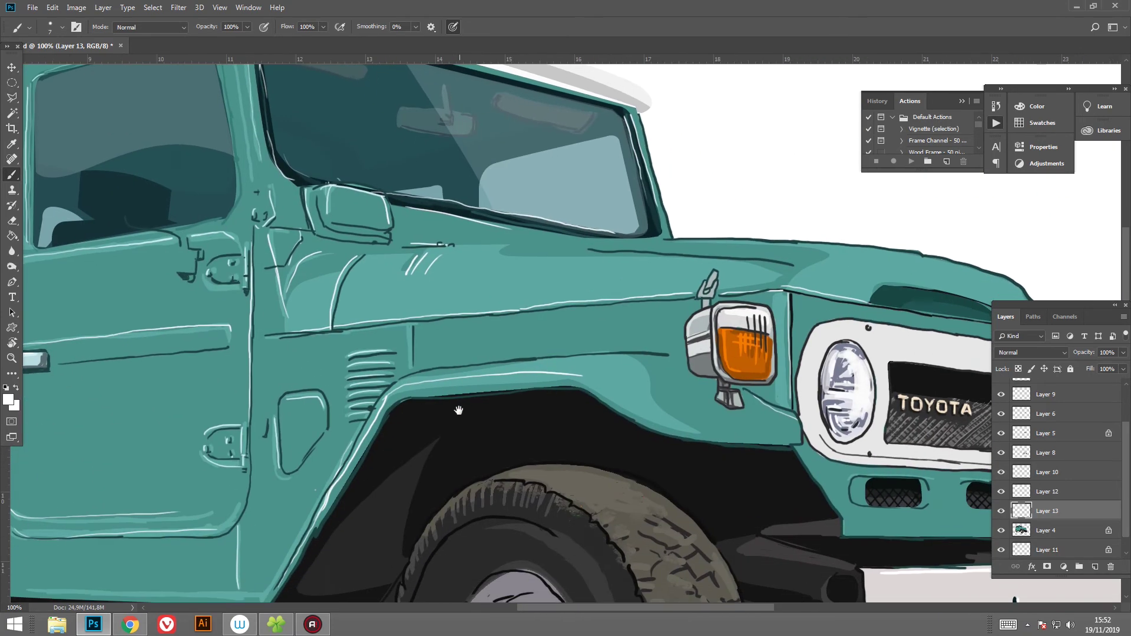
pyautogui.hscroll(4, 512, 236)
pyautogui.moveTo(511, 236); pyautogui.dragTo(625, 252)
# Step: Highlight the tire's upper-left and lower-right inner edges
pyautogui.scroll(-2, 511, 236)
pyautogui.hscroll(5, 420, 353)
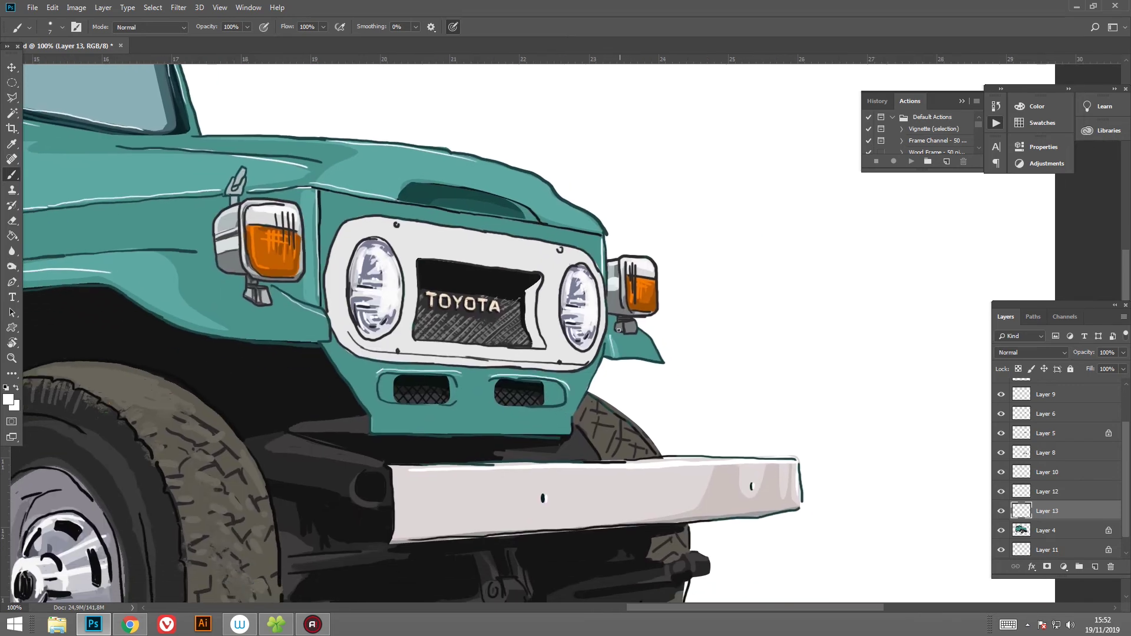
pyautogui.hscroll(-3, 379, 230)
pyautogui.hscroll(2, 705, 322)
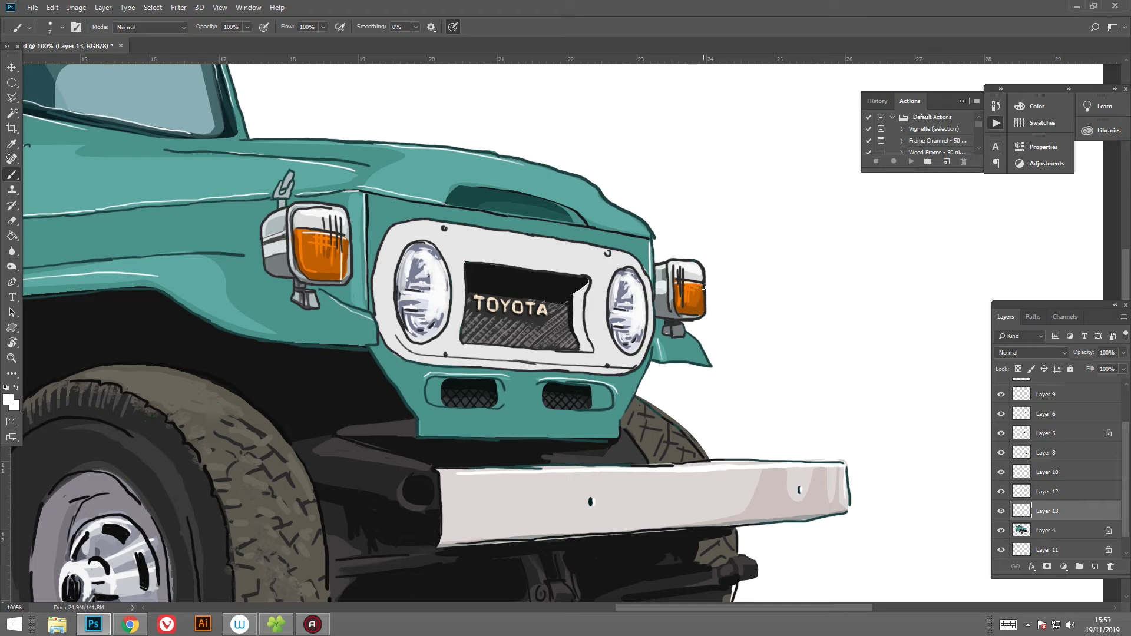
pyautogui.hscroll(-2, 649, 327)
pyautogui.hscroll(-6, 607, 331)
pyautogui.scroll(2, 606, 331)
pyautogui.scroll(-5, 607, 331)
pyautogui.scroll(-1, 531, 383)
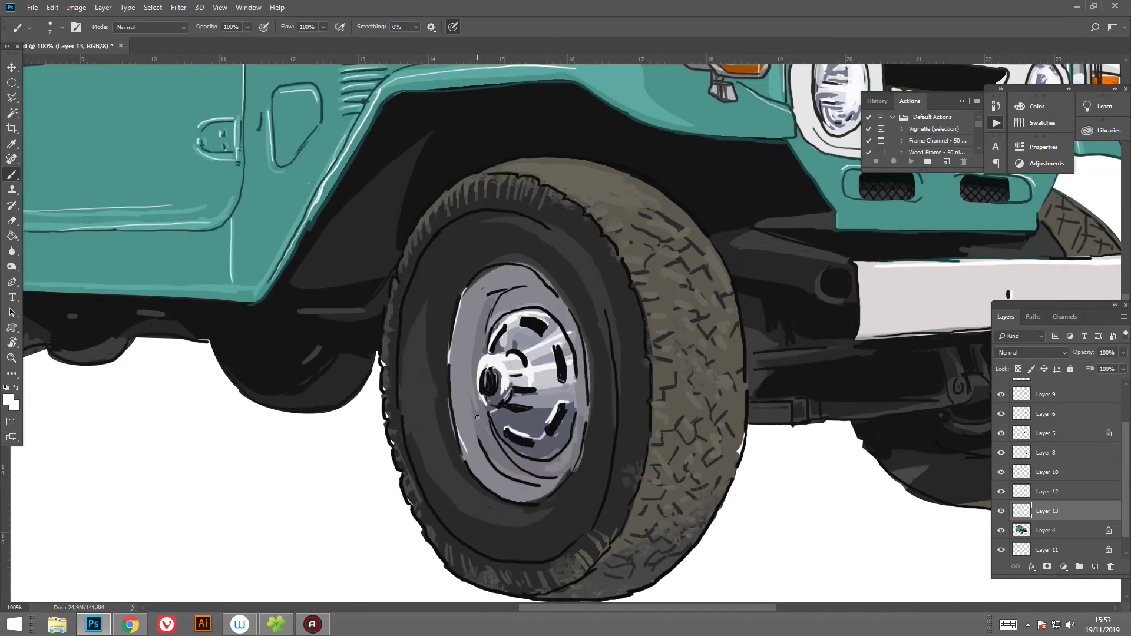
pyautogui.moveTo(466, 216); pyautogui.dragTo(403, 380)
pyautogui.moveTo(619, 410); pyautogui.dragTo(576, 543)
# Step: Toggle the bumper layer off and back on to check the grille and bumper
pyautogui.scroll(2, 516, 502)
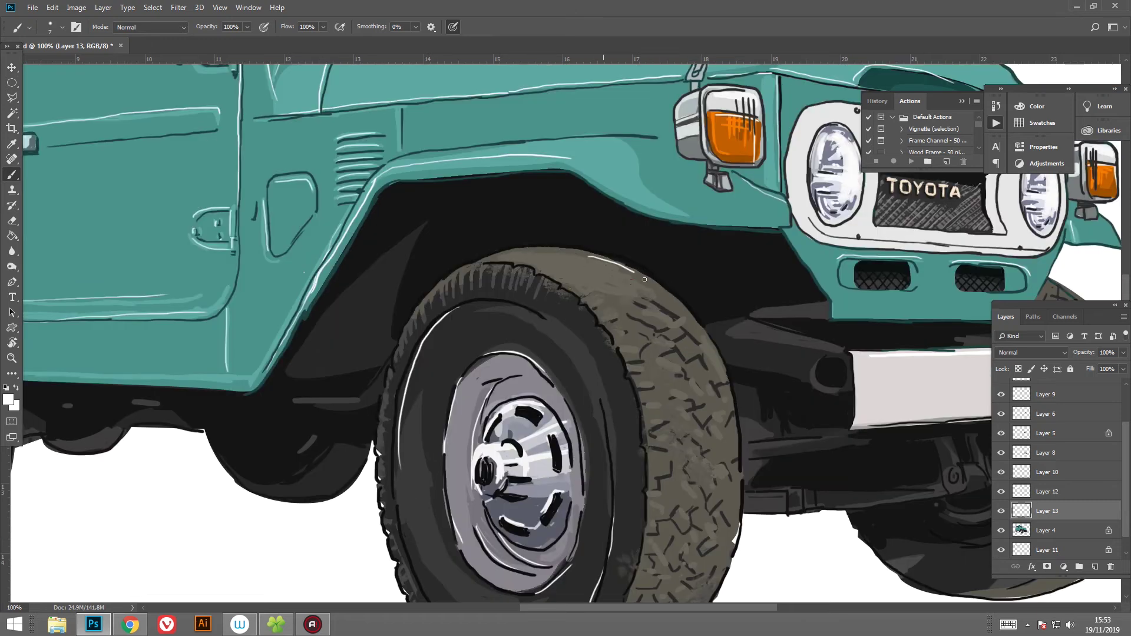
pyautogui.hscroll(3, 524, 413)
pyautogui.hscroll(3, 530, 340)
pyautogui.moveTo(531, 340); pyautogui.dragTo(451, 319)
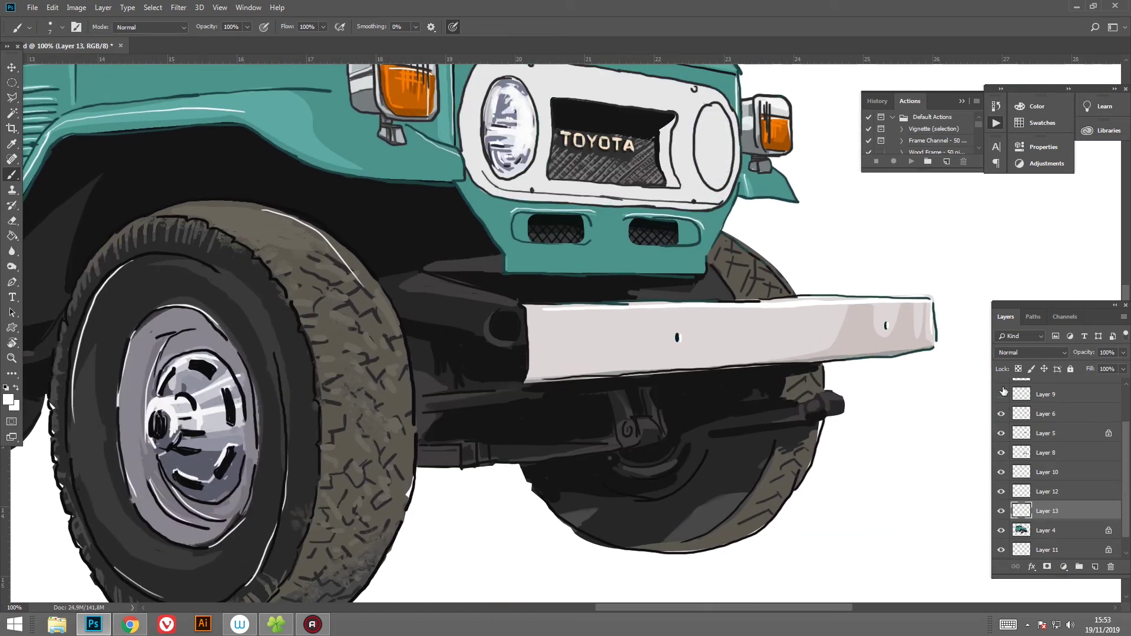
pyautogui.click(1001, 453)
pyautogui.scroll(3, 1122, 448)
pyautogui.click(1001, 427)
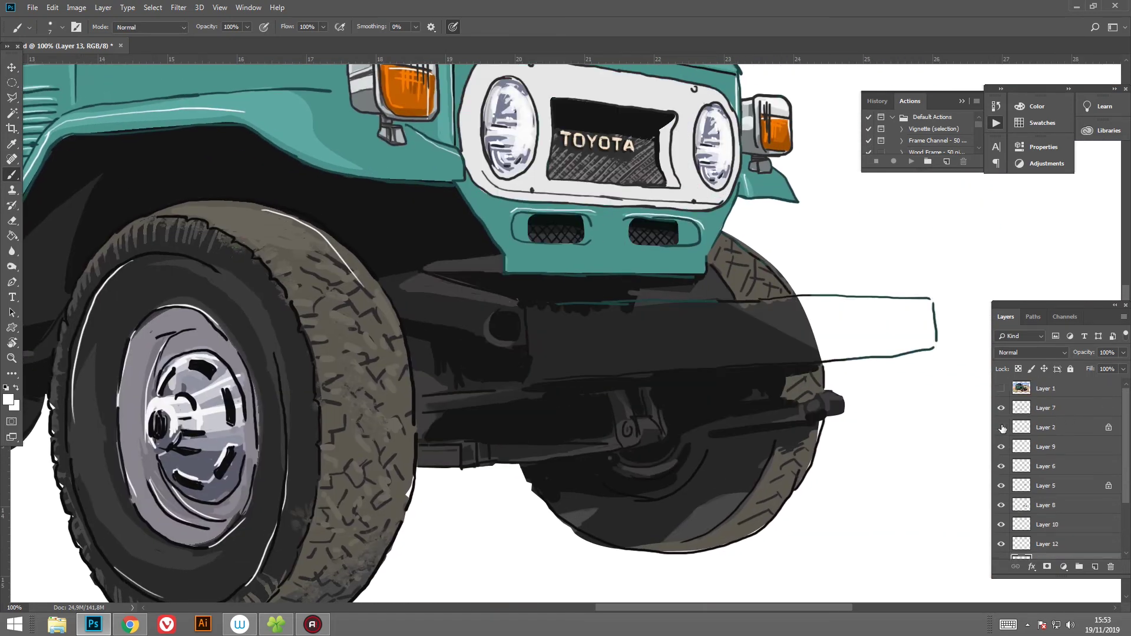
# Step: Make Layer 4 active and undo the white highlight stroke down the door edge
pyautogui.click(1046, 427)
pyautogui.moveTo(64, 183); pyautogui.dragTo(523, 294)
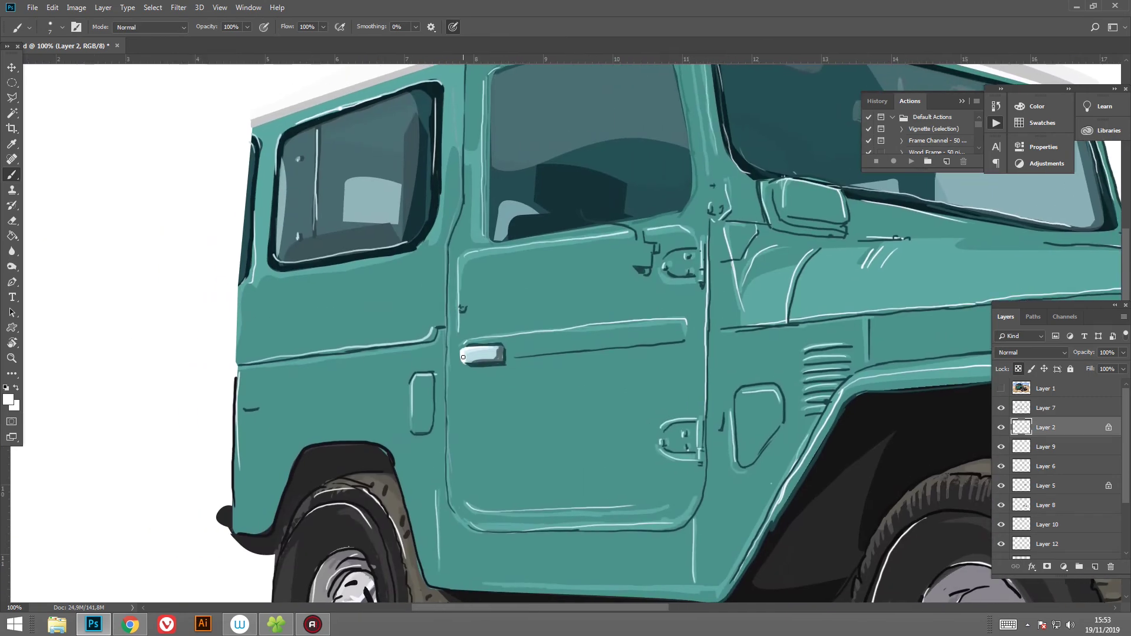
pyautogui.moveTo(531, 243); pyautogui.dragTo(512, 302)
pyautogui.keyDown('ctrl'); pyautogui.click(922, 376); pyautogui.keyUp('ctrl')
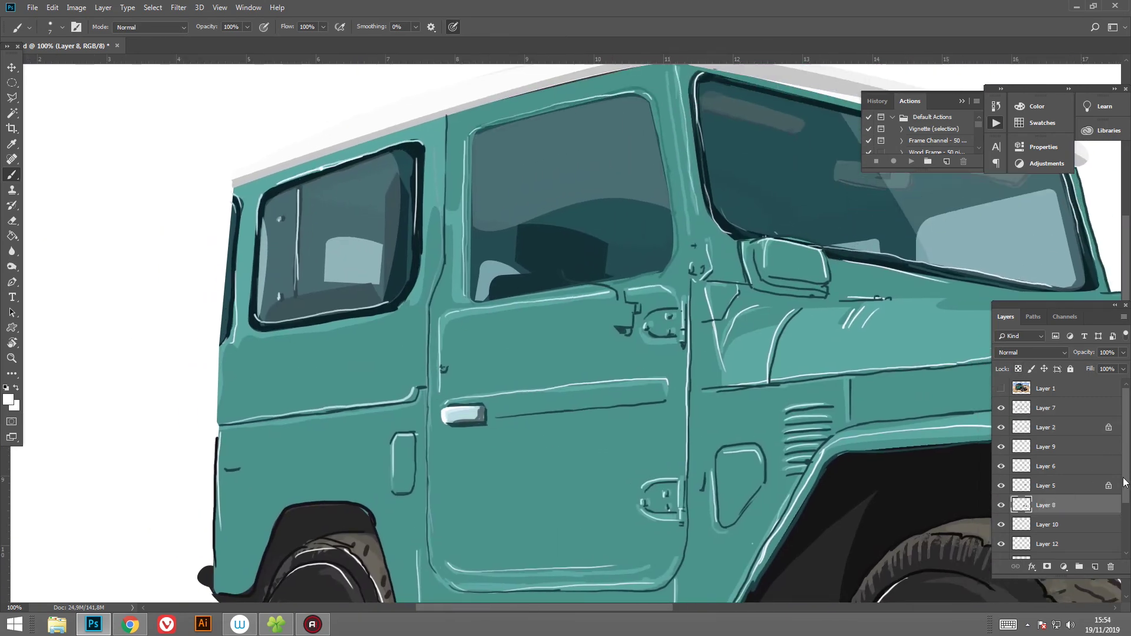
pyautogui.keyDown('ctrl'); pyautogui.click(924, 455); pyautogui.keyUp('ctrl')
pyautogui.hotkey('ctrl', 'z')
pyautogui.moveTo(427, 417)
pyautogui.mouseDown()
pyautogui.moveTo(417, 310)
pyautogui.moveTo(445, 545)
pyautogui.mouseUp()
pyautogui.moveTo(528, 595); pyautogui.dragTo(480, 308)
pyautogui.moveTo(633, 455)
pyautogui.mouseDown()
pyautogui.moveTo(394, 359)
pyautogui.moveTo(322, 413)
pyautogui.mouseUp()
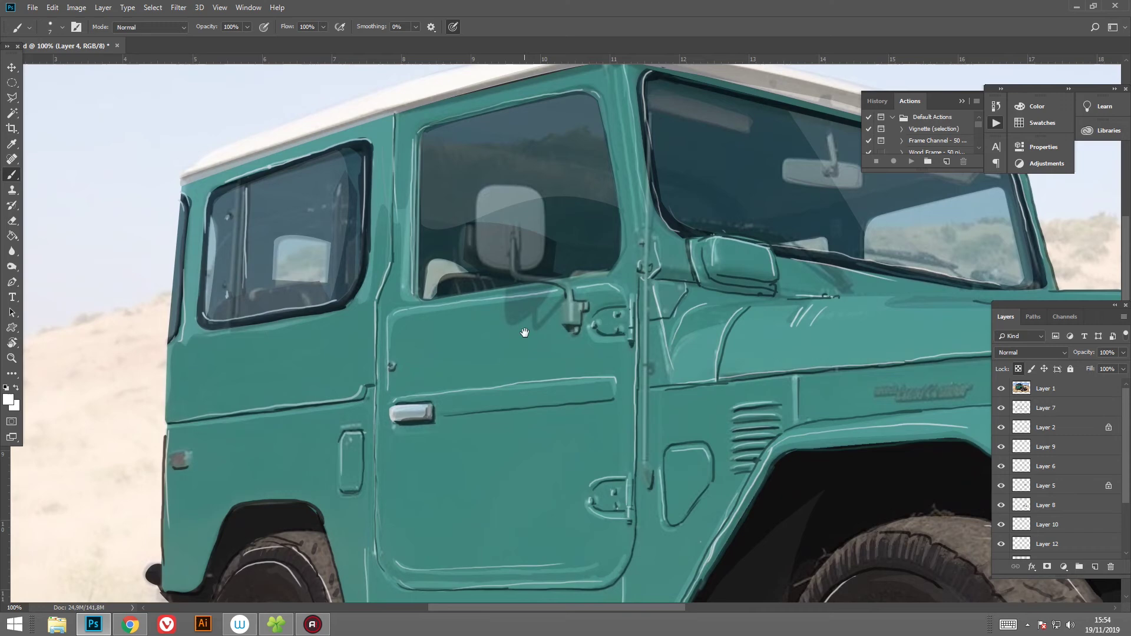
# Step: Sample the mirror's grey from the reference photo and brush in the mirror head shape
pyautogui.click(9, 400)
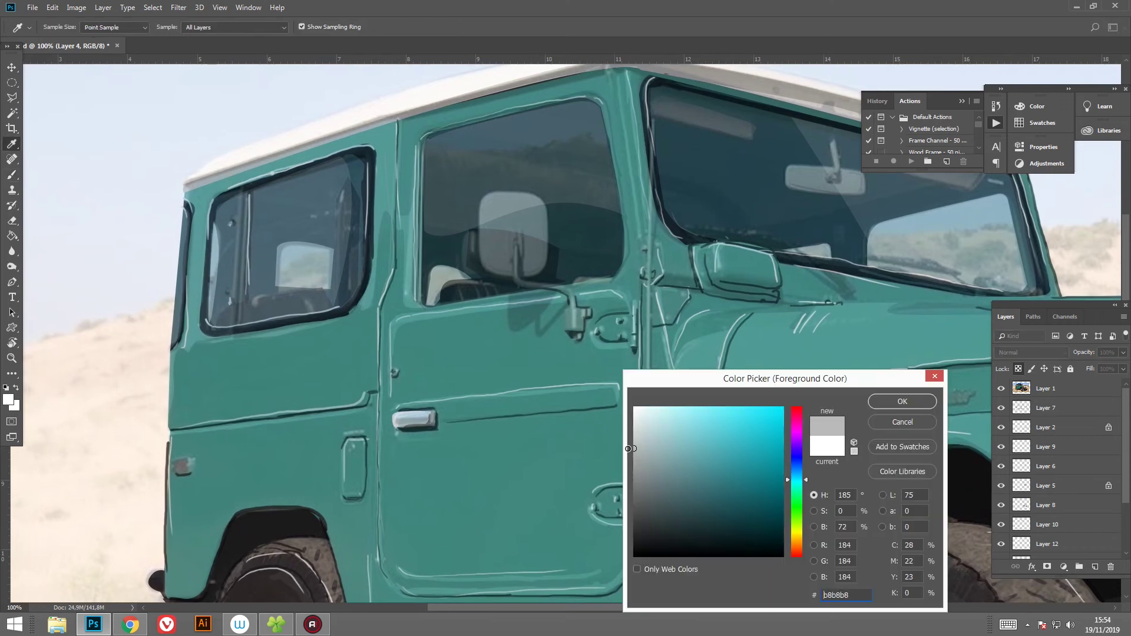
pyautogui.press('Return')
pyautogui.press('b')
pyautogui.rightClick(518, 194)
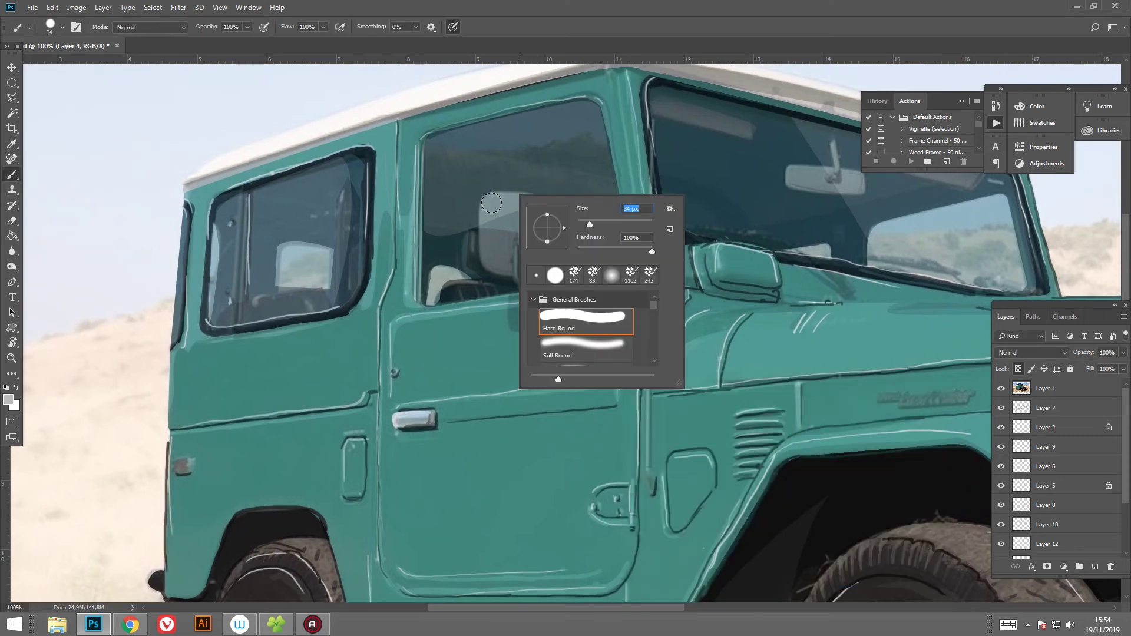
pyautogui.moveTo(489, 207); pyautogui.dragTo(486, 246)
pyautogui.moveTo(496, 195); pyautogui.dragTo(541, 218)
pyautogui.moveTo(544, 258)
pyautogui.mouseDown()
pyautogui.moveTo(503, 265)
pyautogui.moveTo(531, 235)
pyautogui.moveTo(521, 197)
pyautogui.moveTo(516, 250)
pyautogui.moveTo(572, 311)
pyautogui.mouseUp()
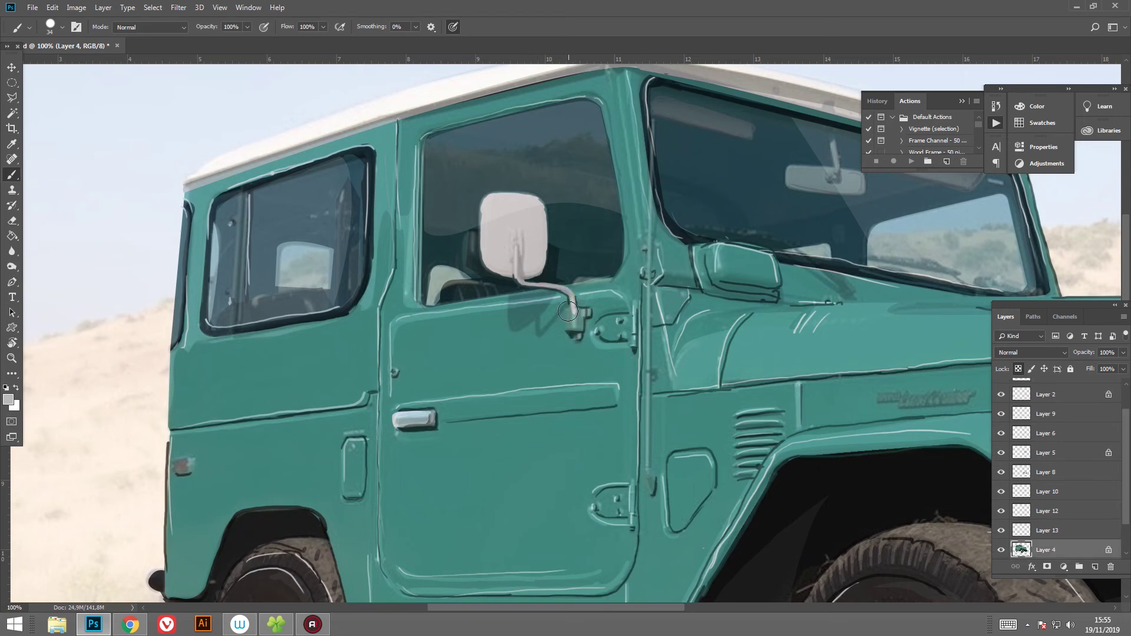
# Step: Set the foreground to dark grey 2b2b2b and the brush size to 9 px
pyautogui.moveTo(580, 334); pyautogui.dragTo(739, 425)
pyautogui.click(8, 401)
pyautogui.click(635, 532)
pyautogui.click(901, 401)
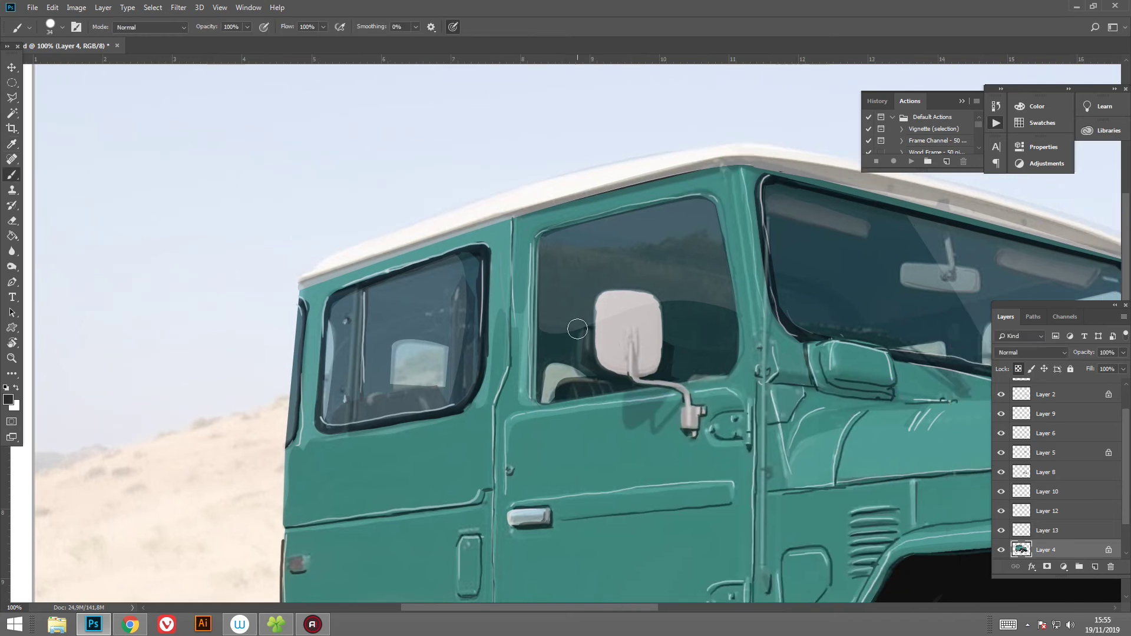
pyautogui.press('b')
pyautogui.scroll(2, 725, 360)
pyautogui.rightClick(731, 352)
pyautogui.press('Return')
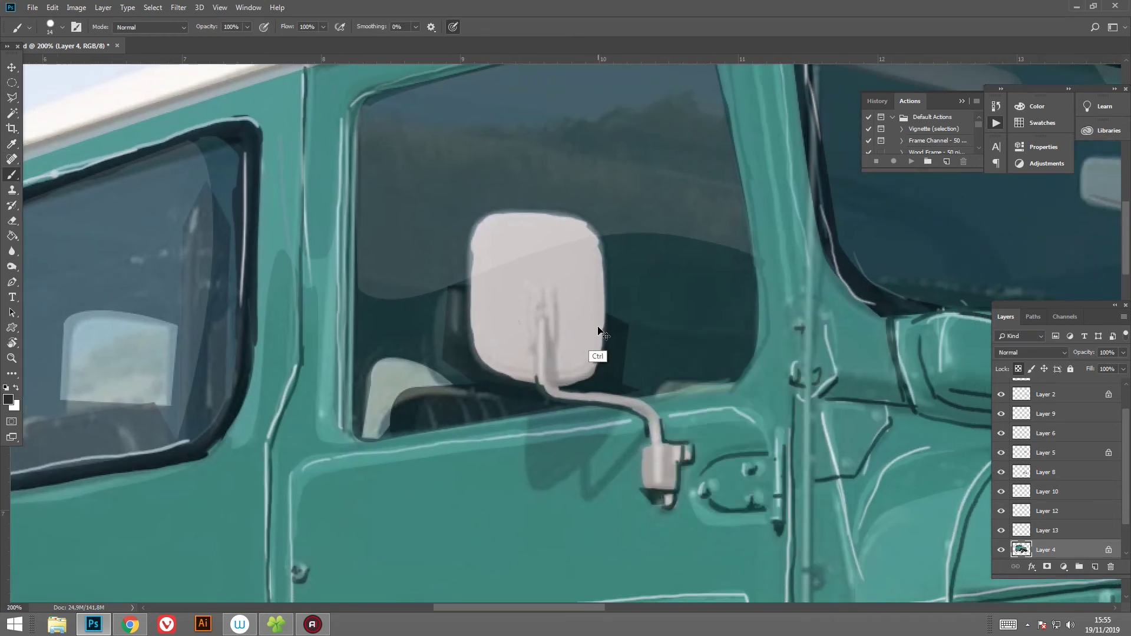
pyautogui.rightClick(628, 315)
pyautogui.moveTo(677, 348); pyautogui.dragTo(683, 348)
pyautogui.press('Return')
# Step: Shade the mirror stem, arm and bracket in dark grey
pyautogui.moveTo(556, 298)
pyautogui.mouseDown()
pyautogui.moveTo(558, 349)
pyautogui.moveTo(593, 350)
pyautogui.moveTo(550, 351)
pyautogui.mouseUp()
pyautogui.moveTo(535, 306); pyautogui.dragTo(550, 347)
pyautogui.moveTo(586, 398)
pyautogui.mouseDown()
pyautogui.moveTo(655, 439)
pyautogui.moveTo(643, 483)
pyautogui.mouseUp()
pyautogui.moveTo(678, 442); pyautogui.dragTo(649, 489)
pyautogui.moveTo(522, 425); pyautogui.dragTo(610, 410)
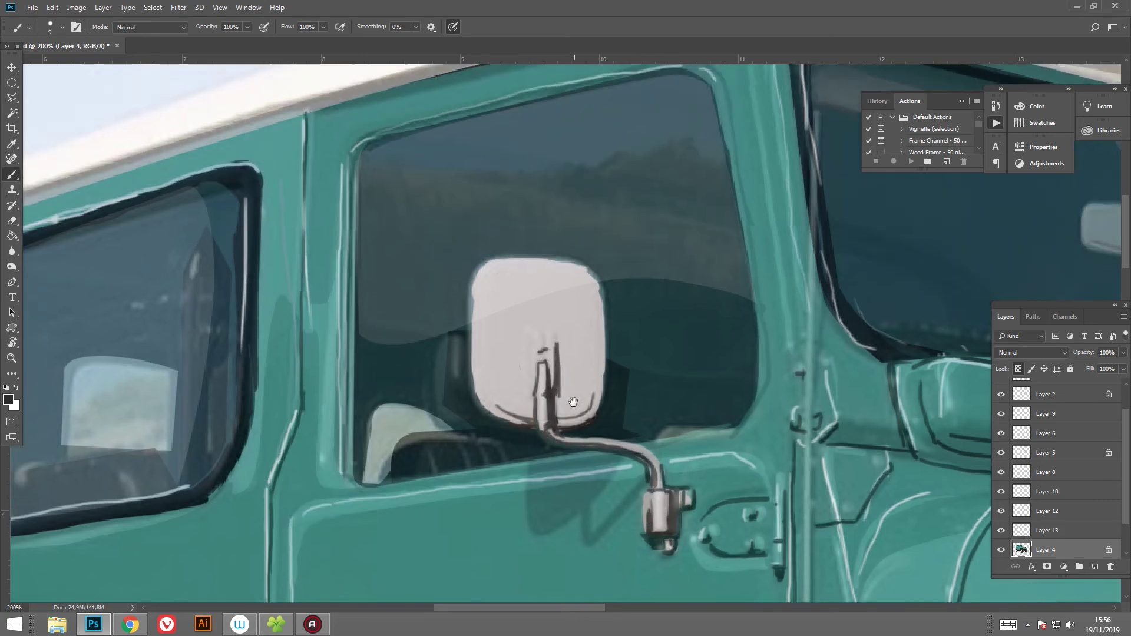
pyautogui.moveTo(1125, 439); pyautogui.dragTo(1125, 407)
# Step: Hide the reference photo and choose a dark teal paint colour
pyautogui.click(1002, 388)
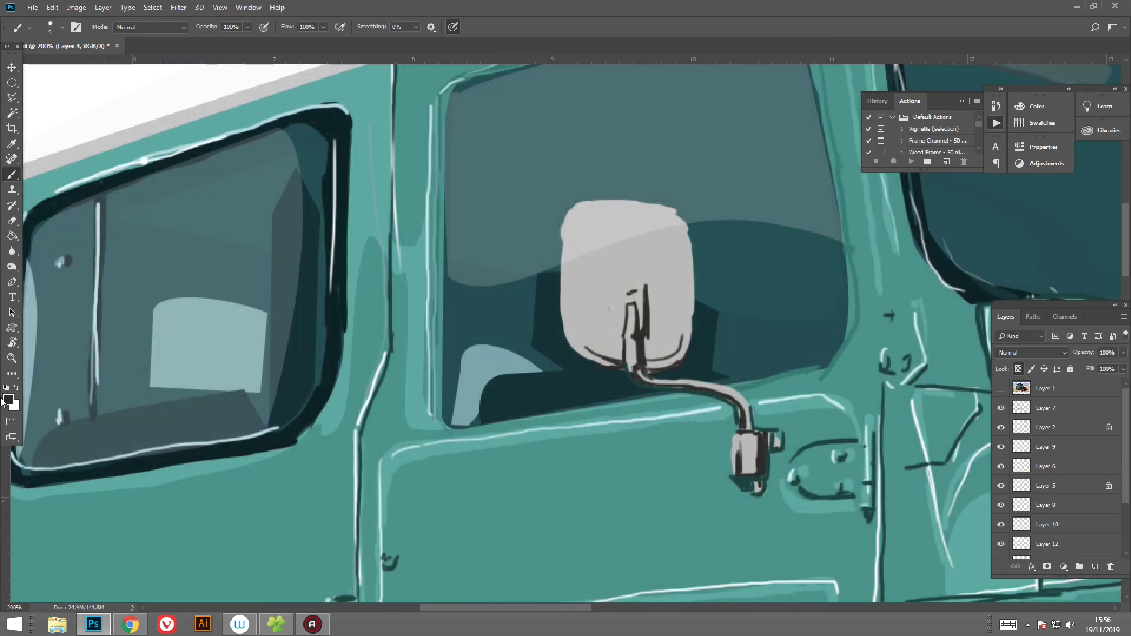
pyautogui.click(11, 403)
pyautogui.click(712, 512)
pyautogui.click(889, 399)
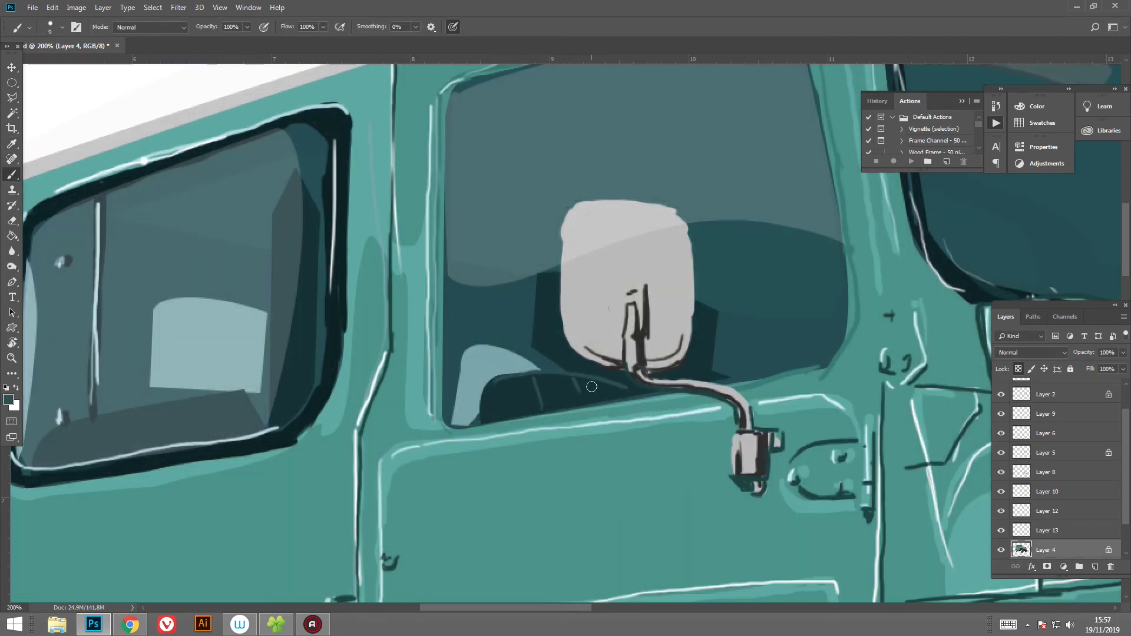
pyautogui.moveTo(357, 392)
pyautogui.mouseDown()
pyautogui.moveTo(470, 386)
pyautogui.moveTo(395, 436)
pyautogui.mouseUp()
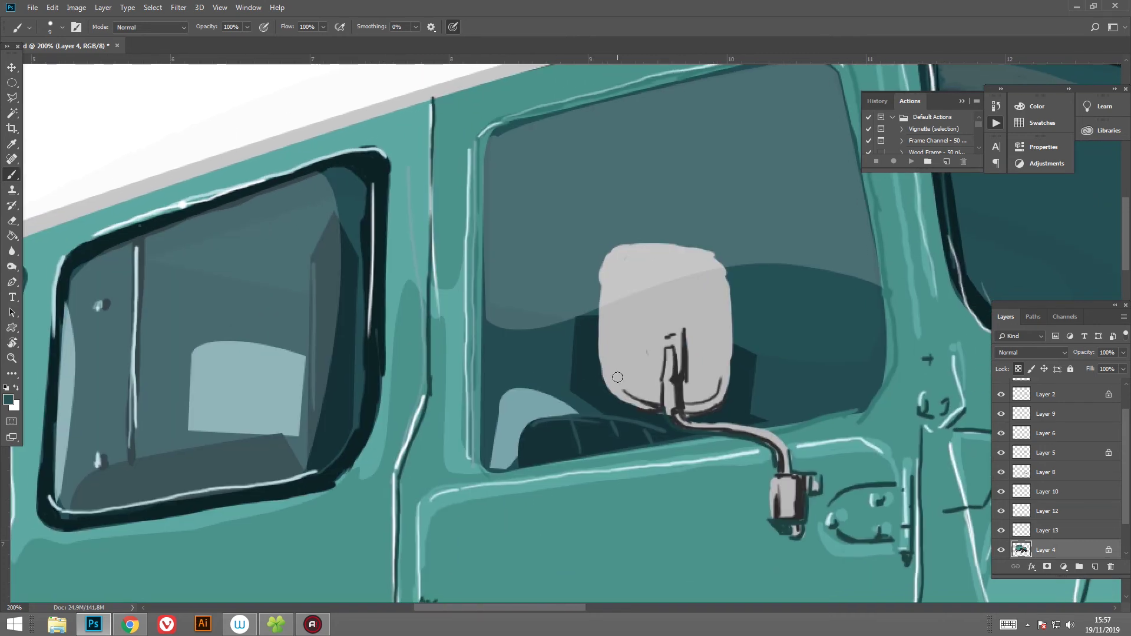
# Step: On Layer 7, outline the mirror's left, top and right sides in a dark colour, then show the reference photo again
pyautogui.click(8, 402)
pyautogui.click(896, 399)
pyautogui.scroll(3, 1054, 460)
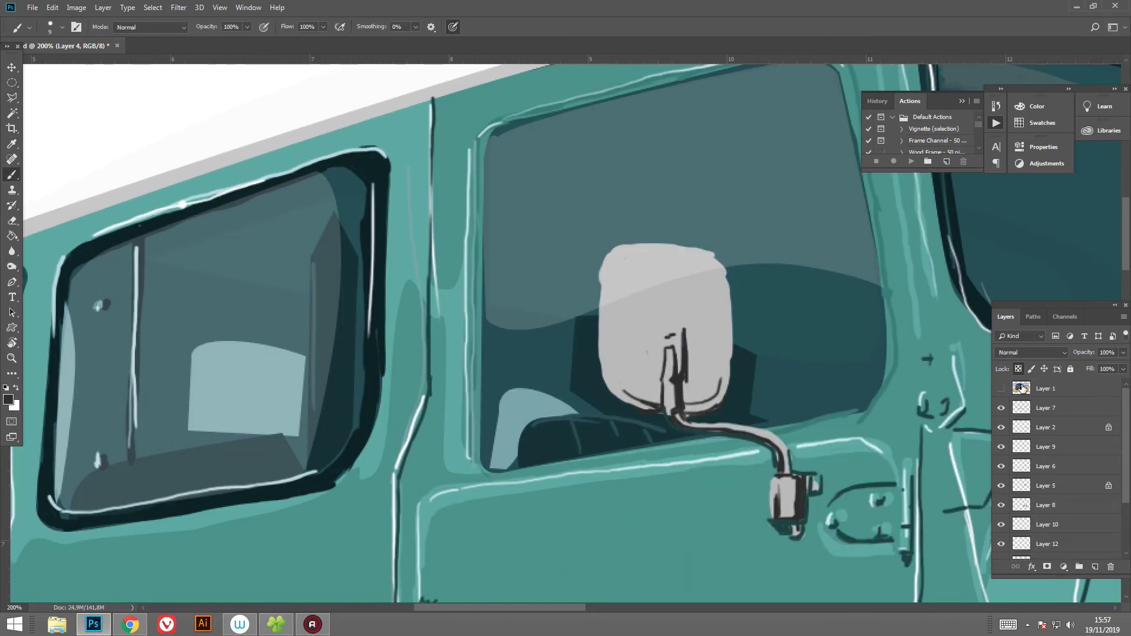
pyautogui.click(1046, 408)
pyautogui.moveTo(620, 246); pyautogui.dragTo(728, 362)
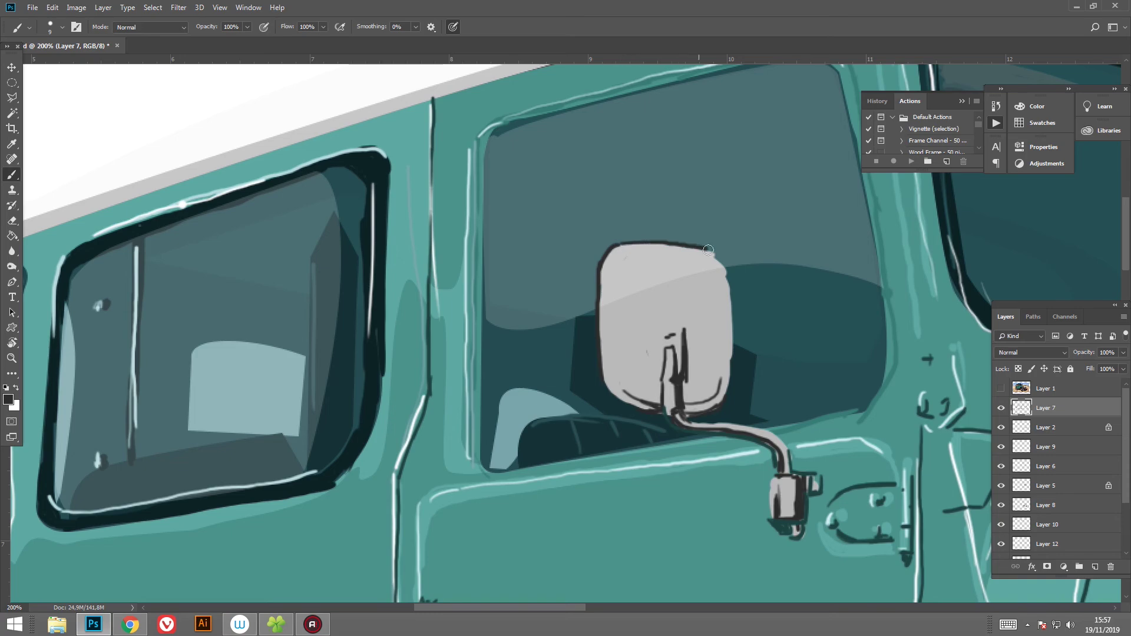
pyautogui.hotkey('ctrl', '-')
pyautogui.hotkey('ctrl', '-')
pyautogui.hotkey('ctrl', '-')
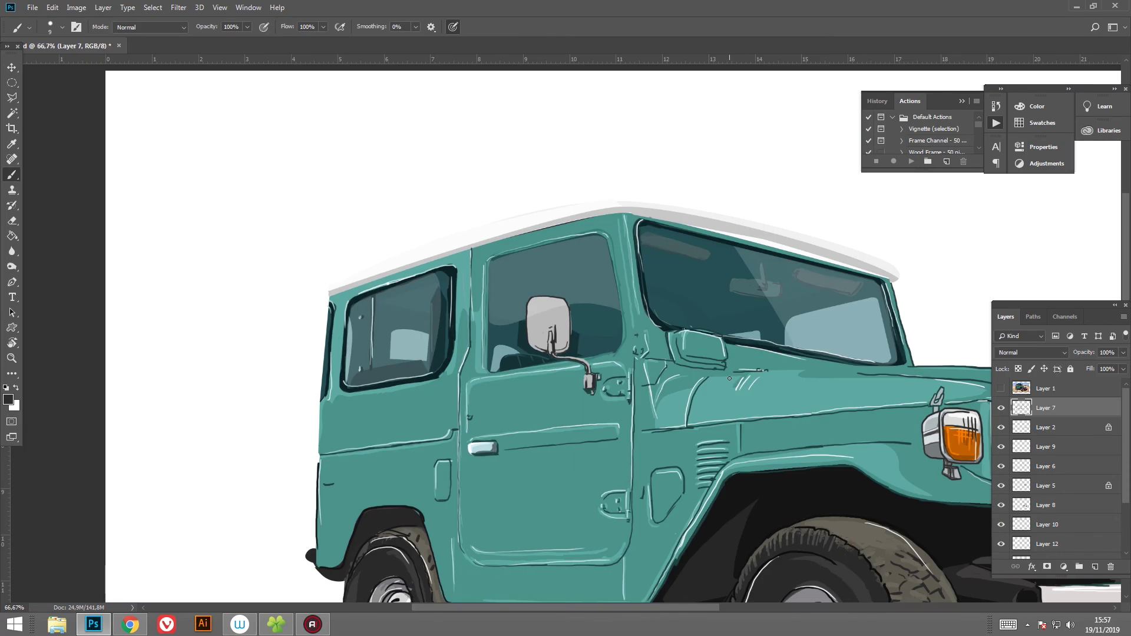
pyautogui.scroll(-3, 729, 378)
pyautogui.hscroll(5, 729, 379)
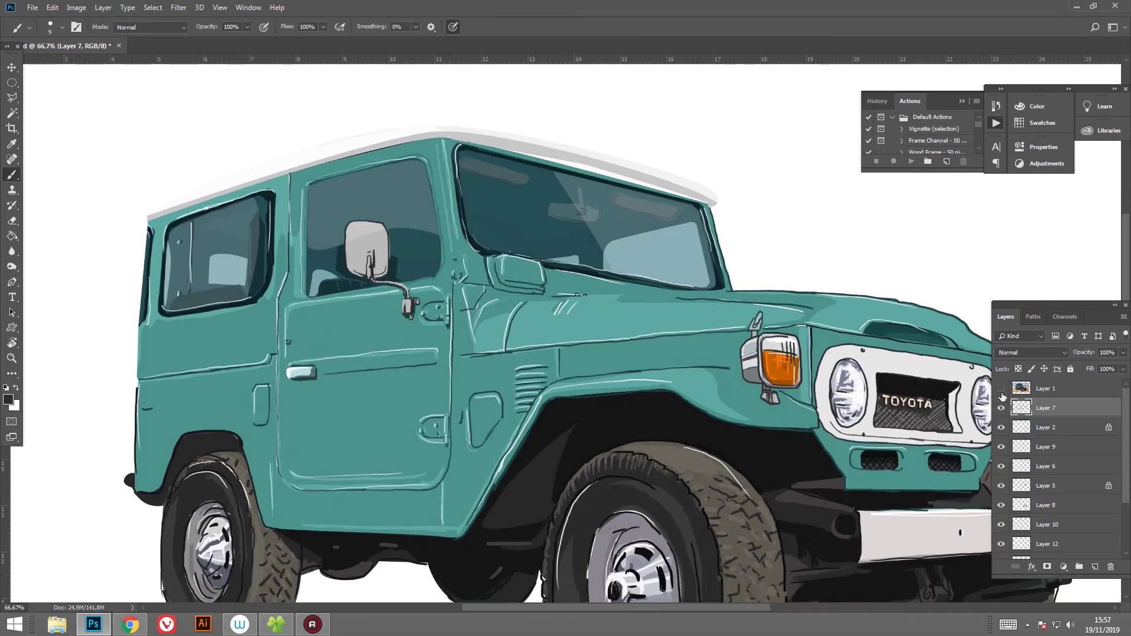
pyautogui.click(1002, 388)
# Step: Paint a light grey mark on the front-fender emblem
pyautogui.scroll(3, 602, 316)
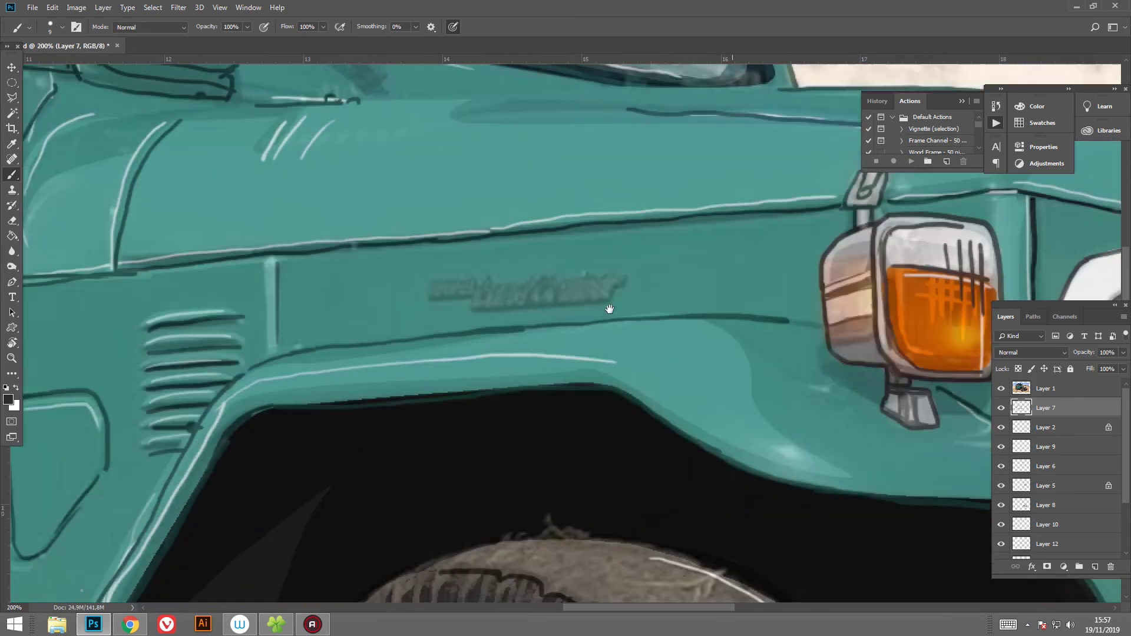
pyautogui.click(8, 399)
pyautogui.click(633, 487)
pyautogui.click(885, 397)
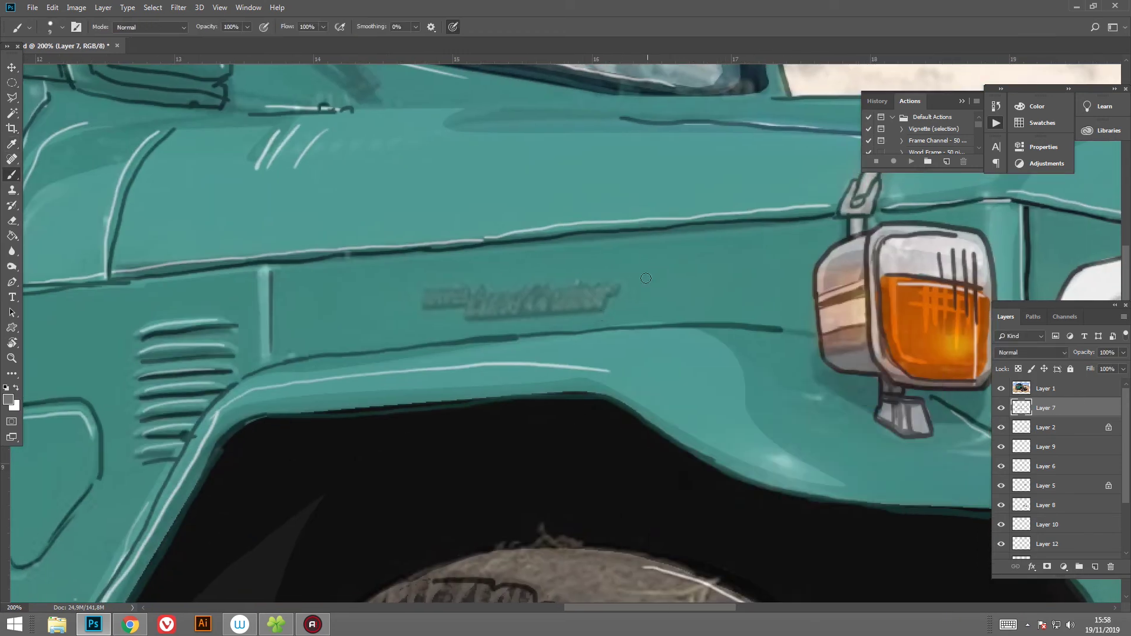
pyautogui.click(8, 399)
pyautogui.click(896, 397)
pyautogui.moveTo(678, 307); pyautogui.dragTo(661, 333)
# Step: Outline the top edge of the fender badge in black
pyautogui.scroll(1, 654, 277)
pyautogui.rightClick(493, 340)
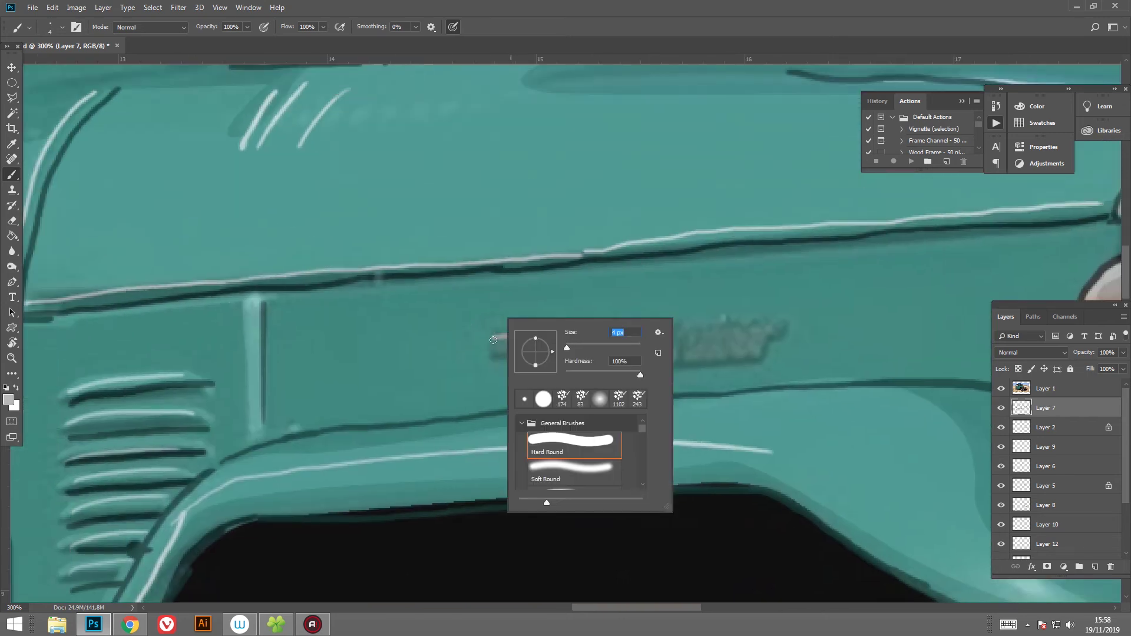
pyautogui.click(7, 388)
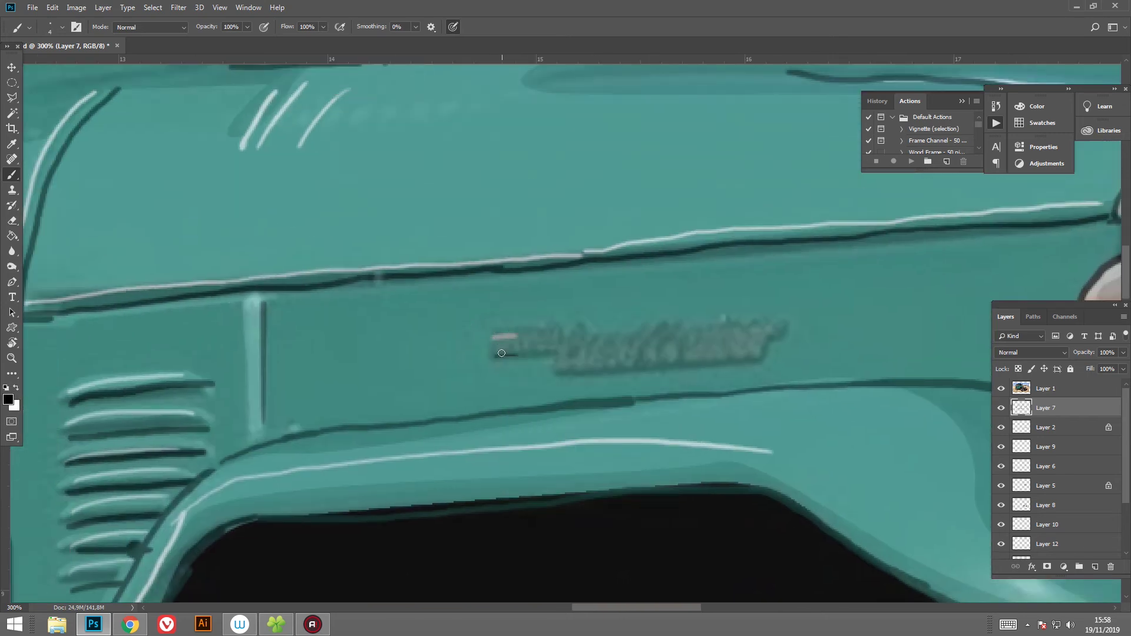
pyautogui.moveTo(558, 331); pyautogui.dragTo(513, 340)
pyautogui.moveTo(492, 336); pyautogui.dragTo(566, 330)
# Step: With a 6 px black brush, trace the badge's bottom edge and letter 'Land Cruiser'
pyautogui.hscroll(2, 566, 330)
pyautogui.rightClick(557, 325)
pyautogui.click(486, 329)
pyautogui.moveTo(439, 326)
pyautogui.mouseDown()
pyautogui.moveTo(425, 347)
pyautogui.moveTo(500, 364)
pyautogui.moveTo(530, 360)
pyautogui.moveTo(594, 318)
pyautogui.moveTo(585, 346)
pyautogui.moveTo(698, 345)
pyautogui.moveTo(666, 311)
pyautogui.moveTo(607, 323)
pyautogui.moveTo(645, 354)
pyautogui.mouseUp()
pyautogui.moveTo(668, 310)
pyautogui.mouseDown()
pyautogui.moveTo(651, 330)
pyautogui.moveTo(677, 353)
pyautogui.mouseUp()
pyautogui.moveTo(569, 324)
pyautogui.mouseDown()
pyautogui.moveTo(495, 348)
pyautogui.moveTo(554, 338)
pyautogui.mouseUp()
pyautogui.moveTo(677, 352); pyautogui.dragTo(633, 353)
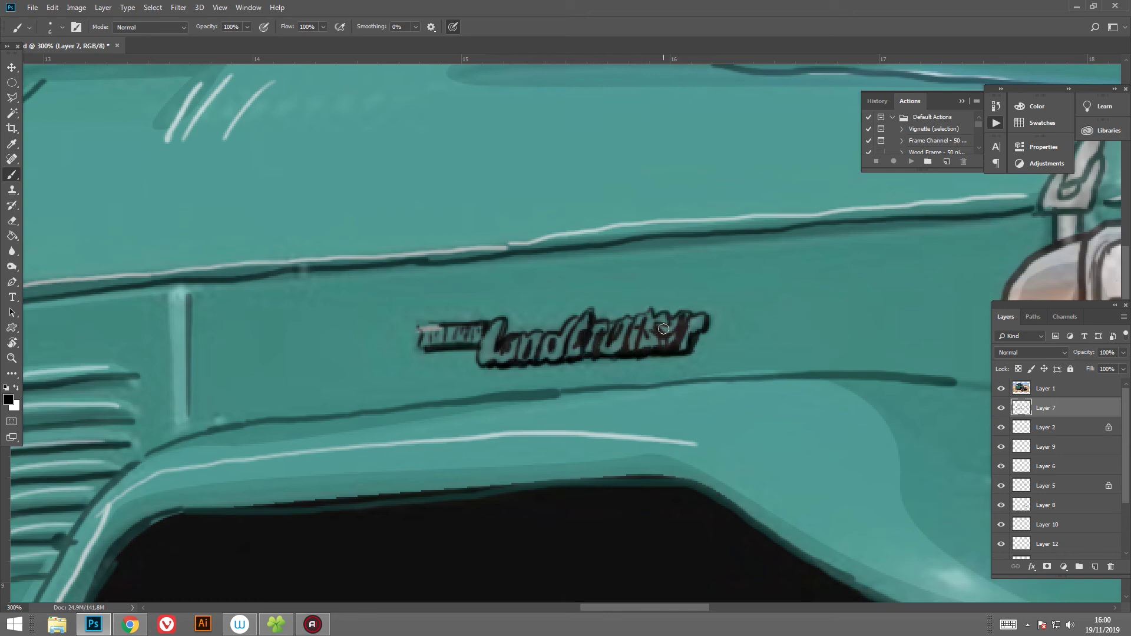
# Step: Paint light grey over the 'Land' letters, the letter e, and the badge's left letters
pyautogui.click(8, 400)
pyautogui.click(654, 412)
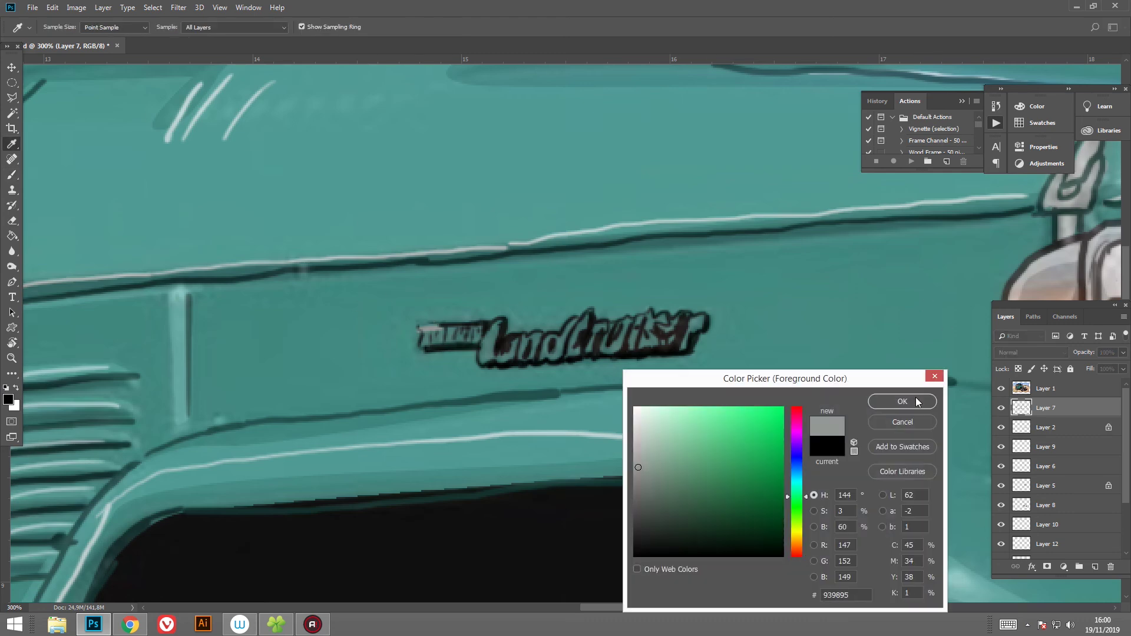
pyautogui.click(899, 399)
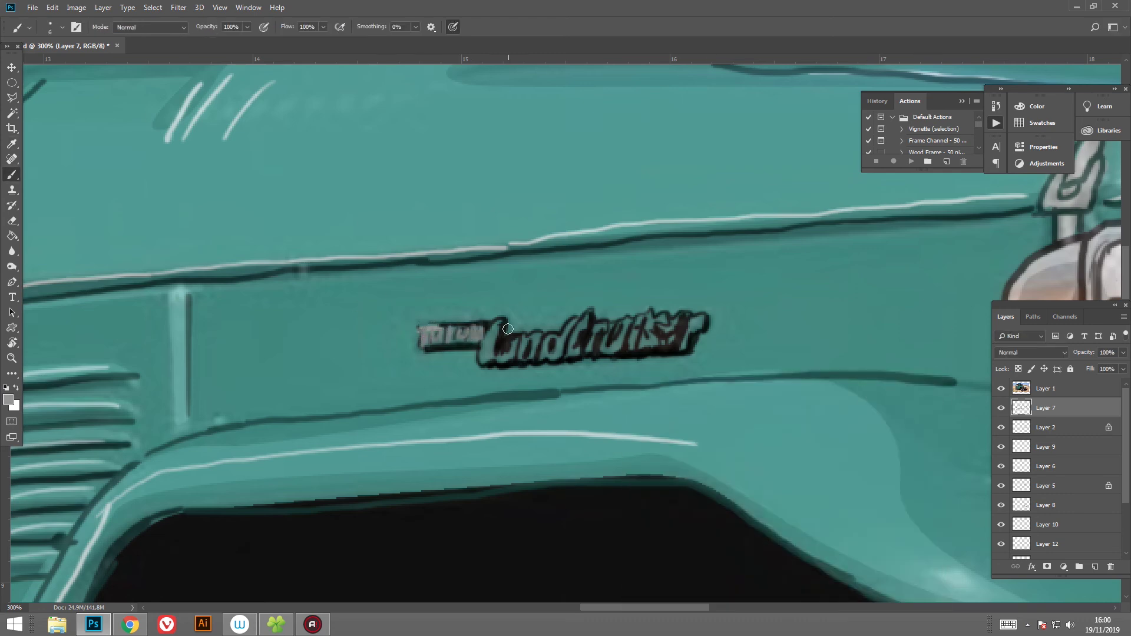
pyautogui.moveTo(508, 340)
pyautogui.mouseDown()
pyautogui.moveTo(586, 319)
pyautogui.moveTo(593, 333)
pyautogui.moveTo(687, 327)
pyautogui.moveTo(600, 340)
pyautogui.mouseUp()
pyautogui.moveTo(667, 332)
pyautogui.mouseDown()
pyautogui.moveTo(684, 317)
pyautogui.moveTo(685, 343)
pyautogui.mouseUp()
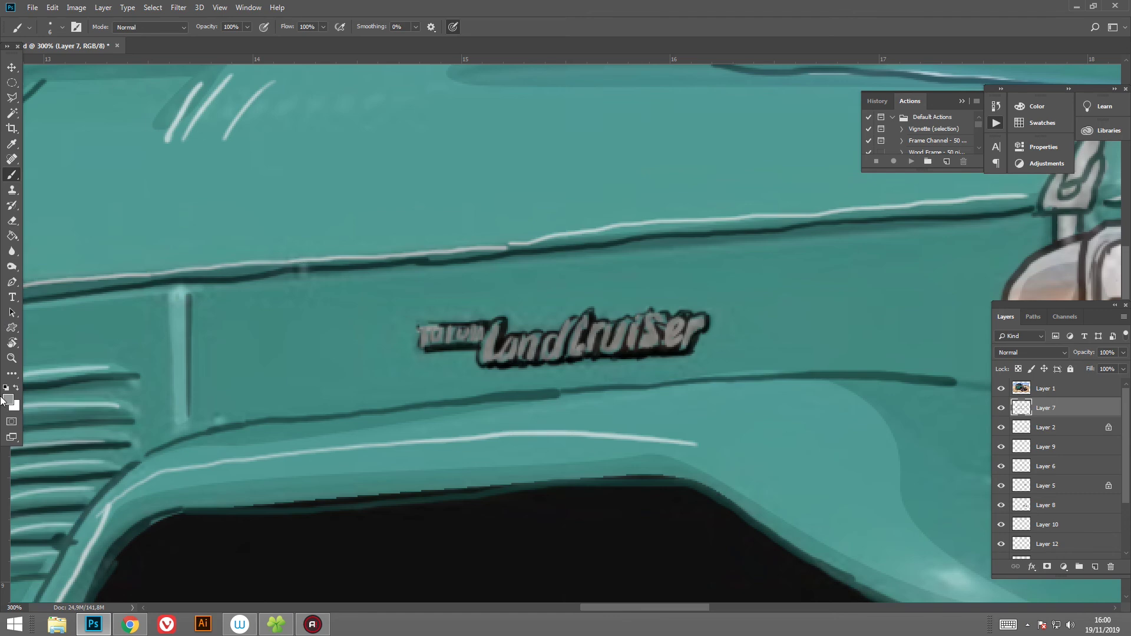
pyautogui.click(7, 400)
pyautogui.click(634, 436)
pyautogui.click(902, 406)
pyautogui.moveTo(421, 341)
pyautogui.mouseDown()
pyautogui.moveTo(451, 322)
pyautogui.moveTo(515, 336)
pyautogui.mouseUp()
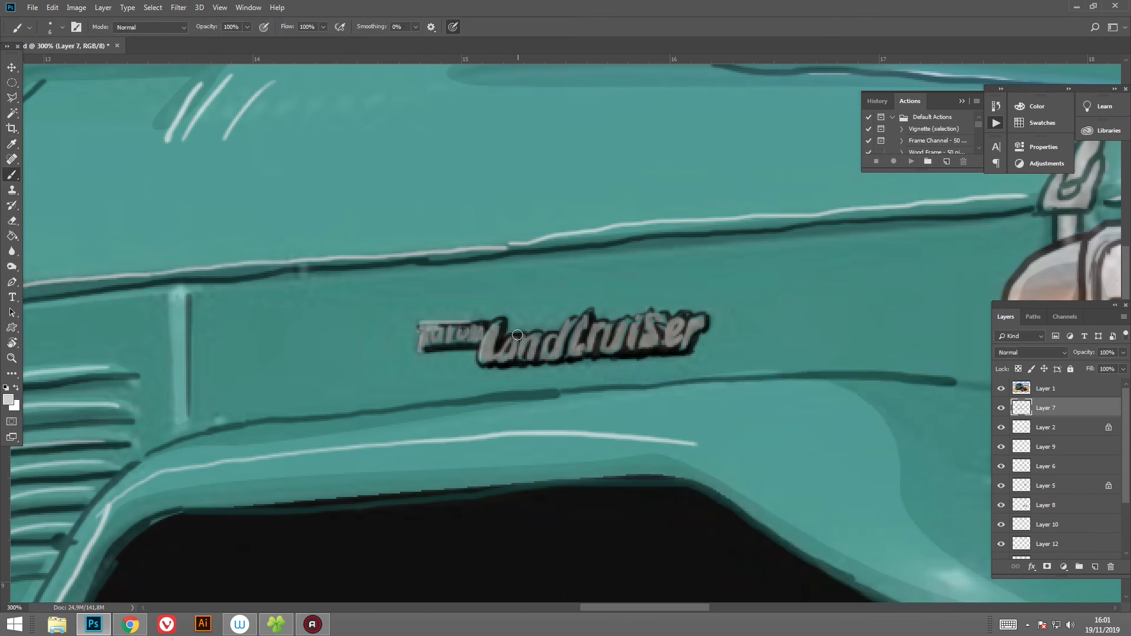
# Step: Add light grey highlights along the letter tops using a grey sampled from the badge, then hide the reference photo layer
pyautogui.click(7, 400)
pyautogui.click(134, 378)
pyautogui.press('Return')
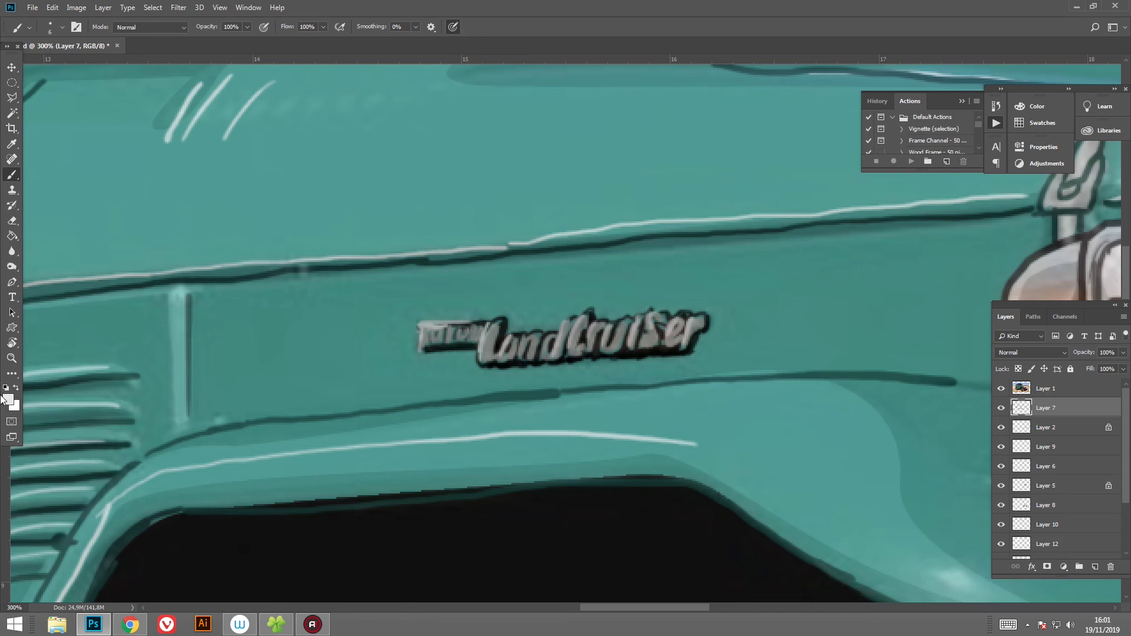
pyautogui.click(7, 400)
pyautogui.click(586, 356)
pyautogui.press('Return')
pyautogui.moveTo(497, 320); pyautogui.dragTo(663, 315)
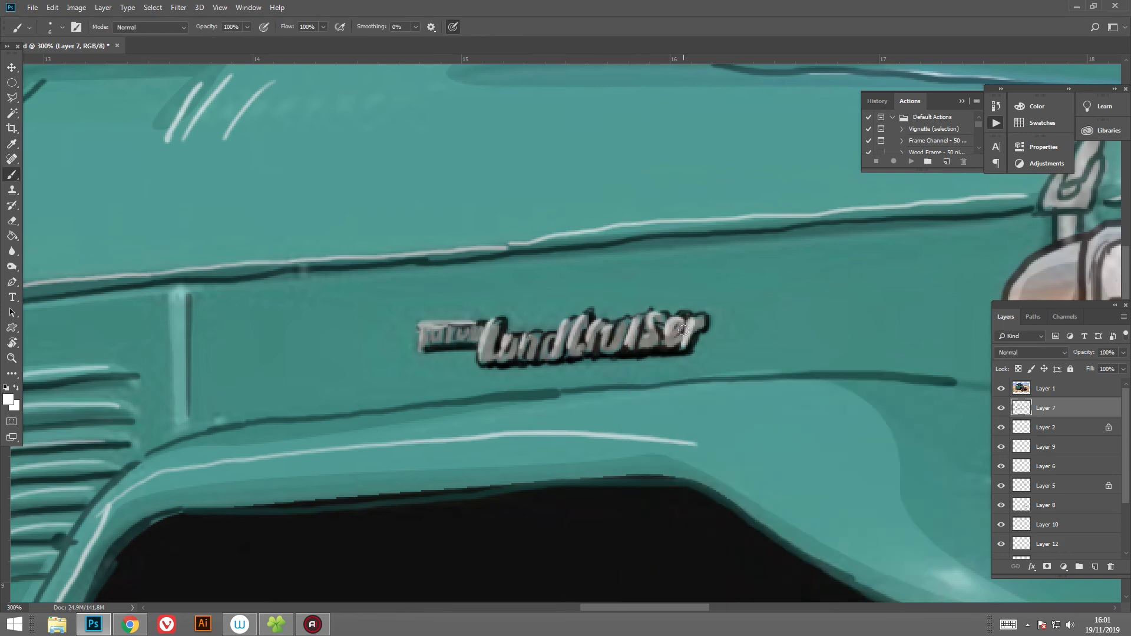
pyautogui.hotkey('ctrl', '0')
pyautogui.click(1001, 389)
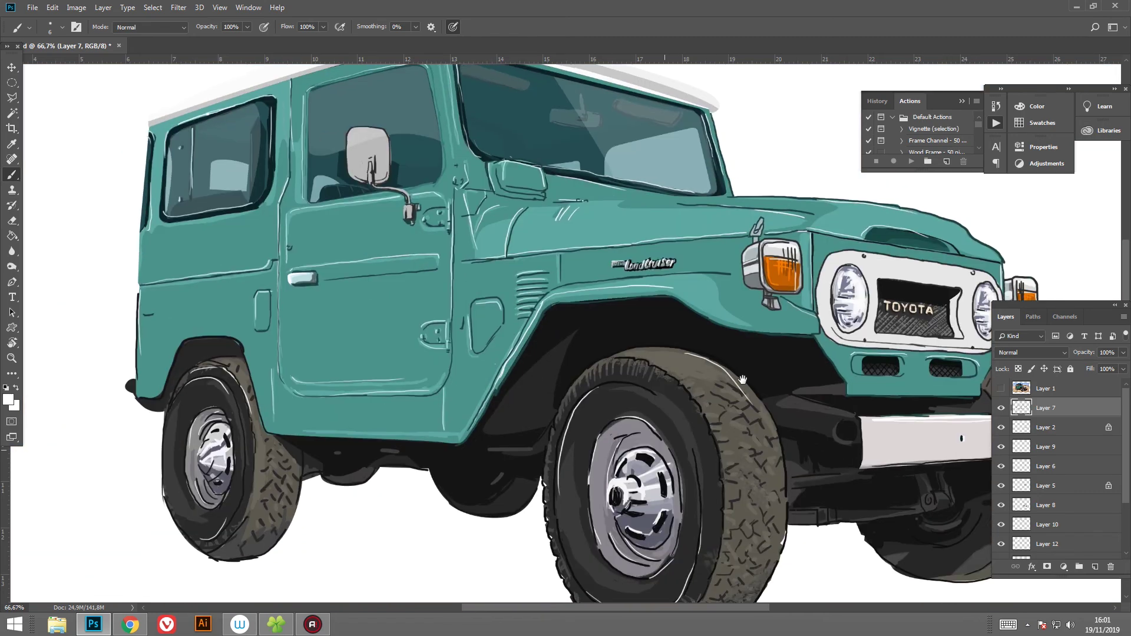
pyautogui.click(1001, 388)
pyautogui.click(1046, 388)
pyautogui.click(1123, 369)
pyautogui.moveTo(1122, 372); pyautogui.dragTo(1093, 366)
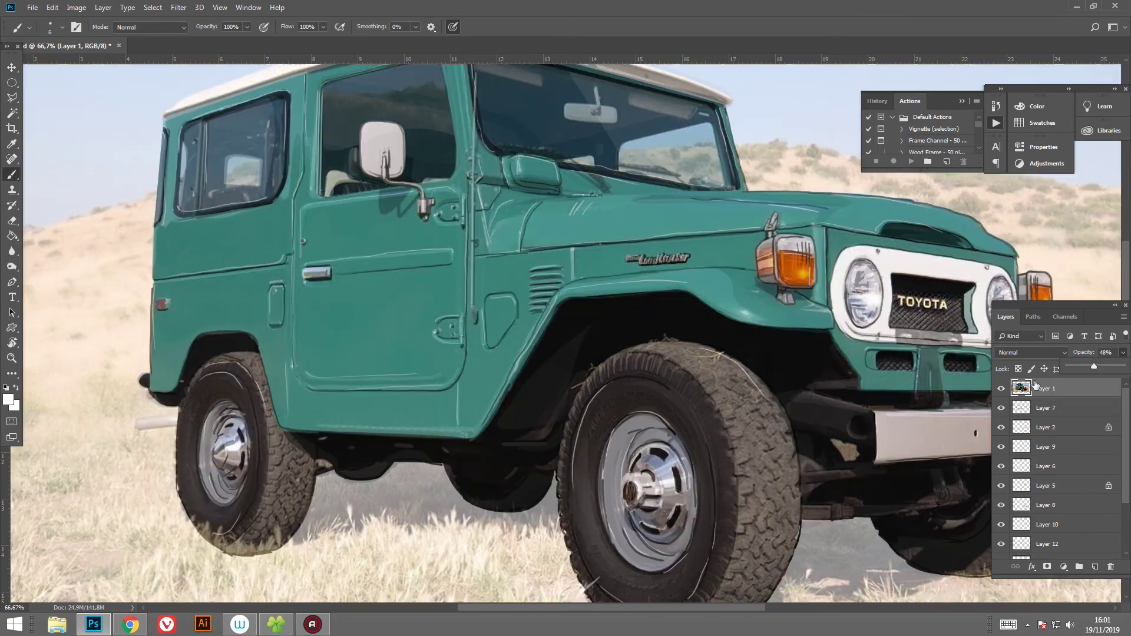
pyautogui.click(1001, 388)
pyautogui.click(12, 281)
pyautogui.click(340, 460)
pyautogui.moveTo(367, 459); pyautogui.dragTo(366, 450)
pyautogui.moveTo(392, 404); pyautogui.dragTo(400, 398)
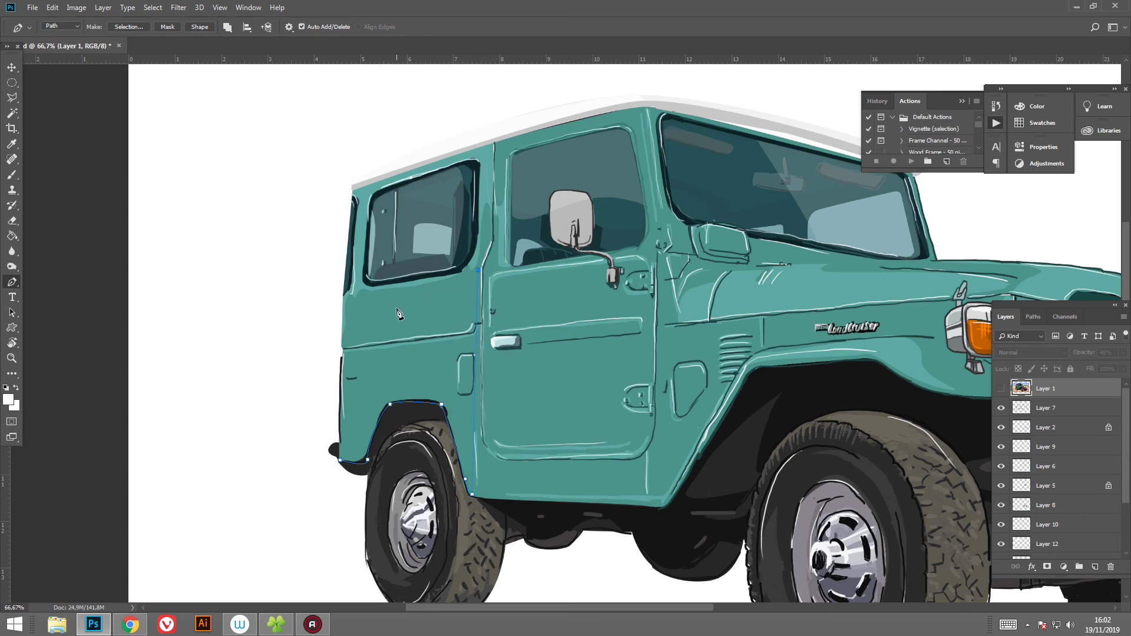
pyautogui.moveTo(326, 422); pyautogui.dragTo(337, 446)
pyautogui.click(129, 30)
pyautogui.click(622, 172)
pyautogui.scroll(-2, 1055, 471)
pyautogui.click(1046, 511)
pyautogui.hotkey('ctrl', 'm')
pyautogui.click(823, 183)
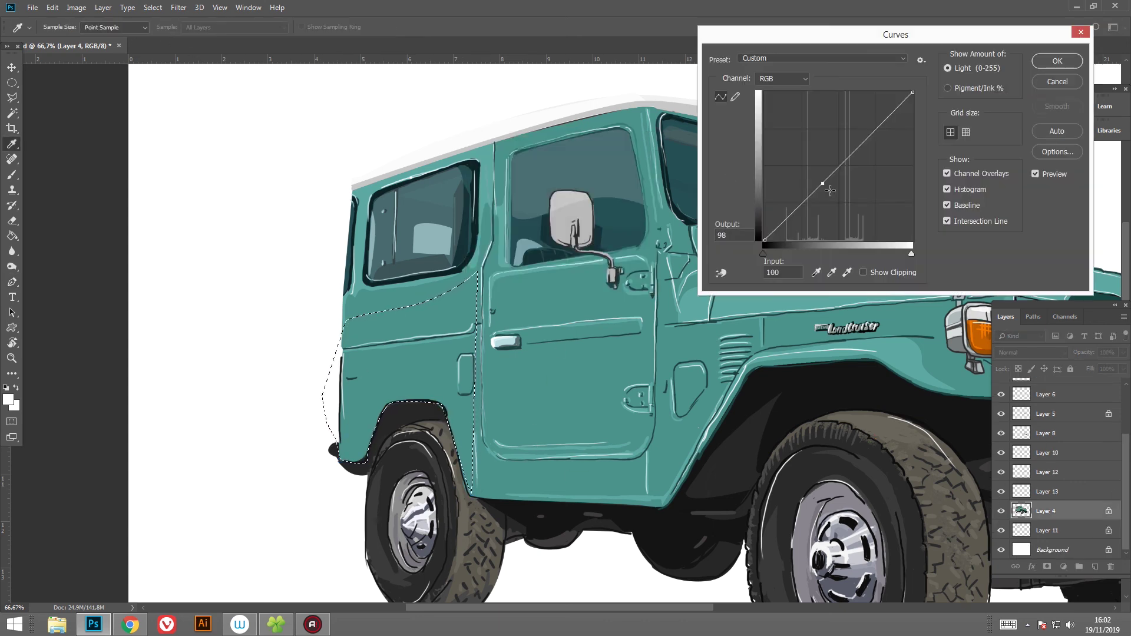
pyautogui.moveTo(830, 190); pyautogui.dragTo(842, 201)
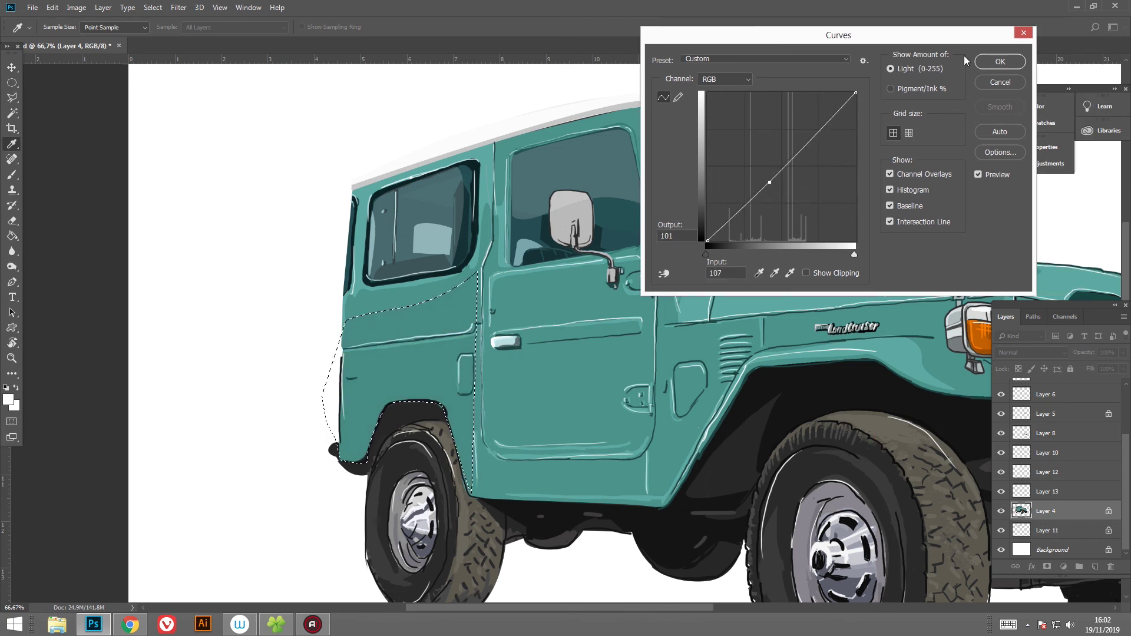
pyautogui.press('Escape')
pyautogui.moveTo(857, 221); pyautogui.dragTo(818, 340)
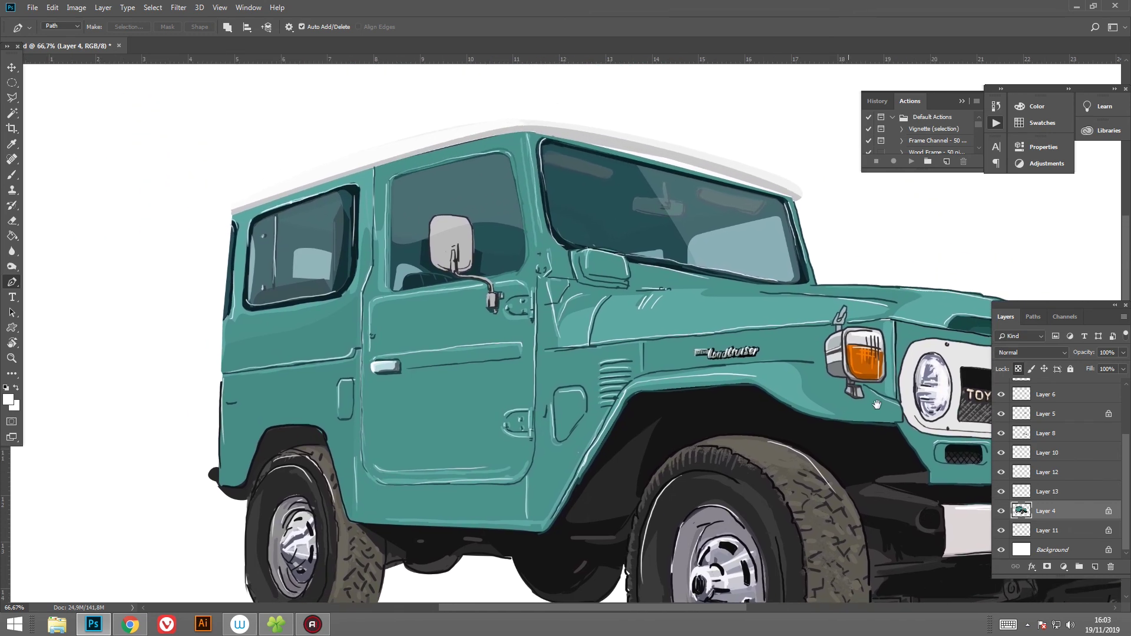
pyautogui.moveTo(819, 341); pyautogui.dragTo(854, 411)
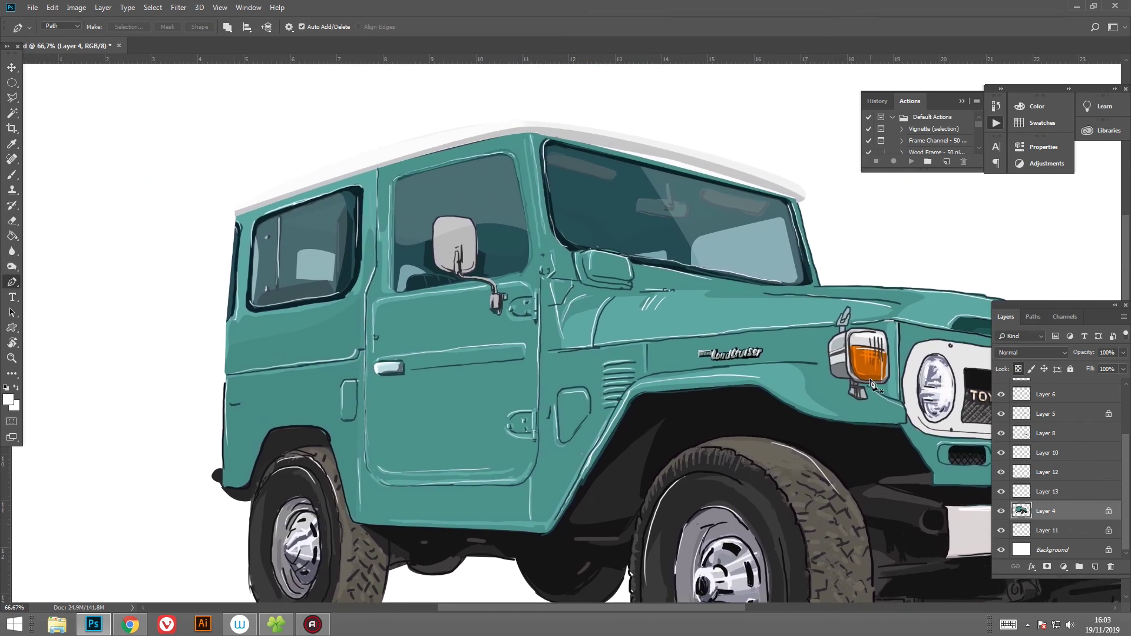
pyautogui.hotkey('ctrl', '-')
pyautogui.hotkey('ctrl', '-')
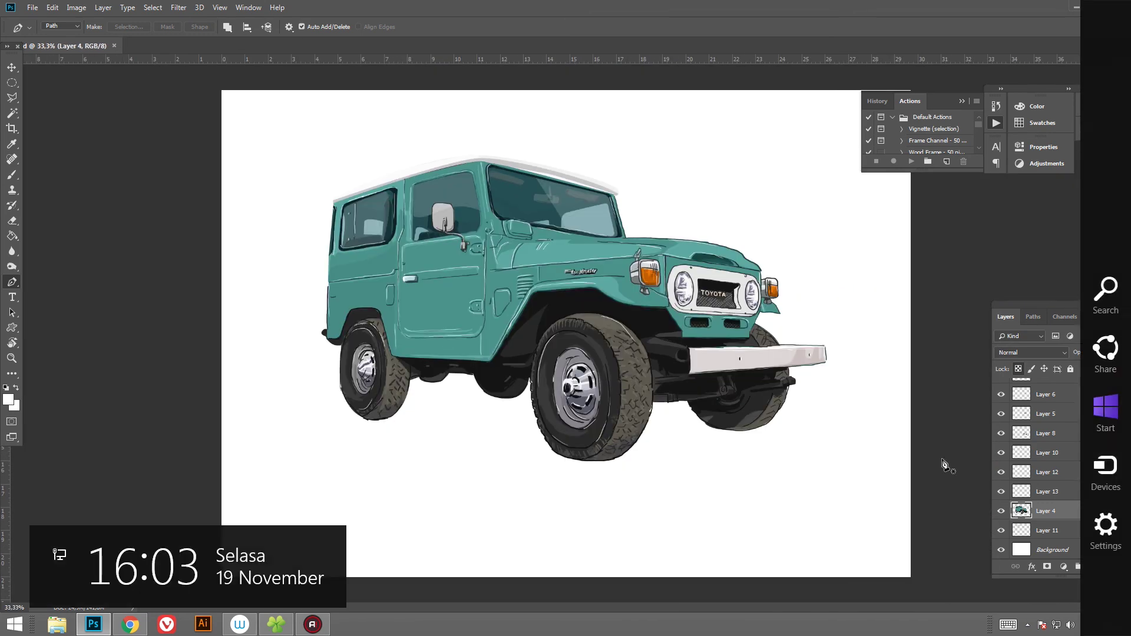
# Step: Reposition the jeep drawing on the page with Move and Free Transform
pyautogui.scroll(3, 1037, 448)
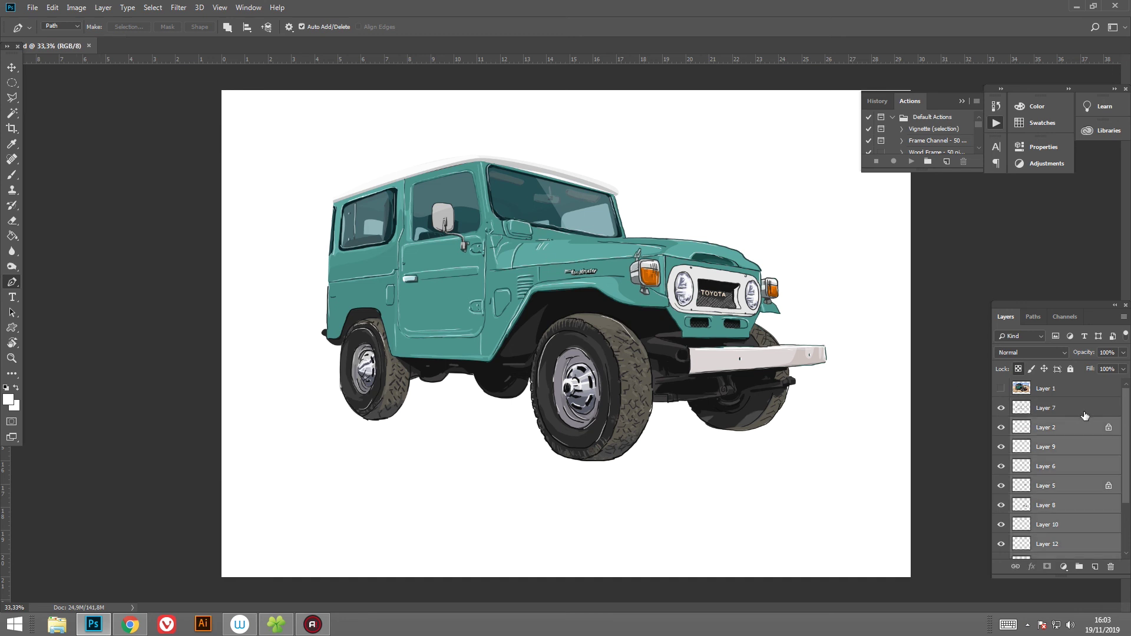
pyautogui.press('v')
pyautogui.moveTo(291, 197); pyautogui.dragTo(504, 313)
pyautogui.hotkey('ctrl', 't')
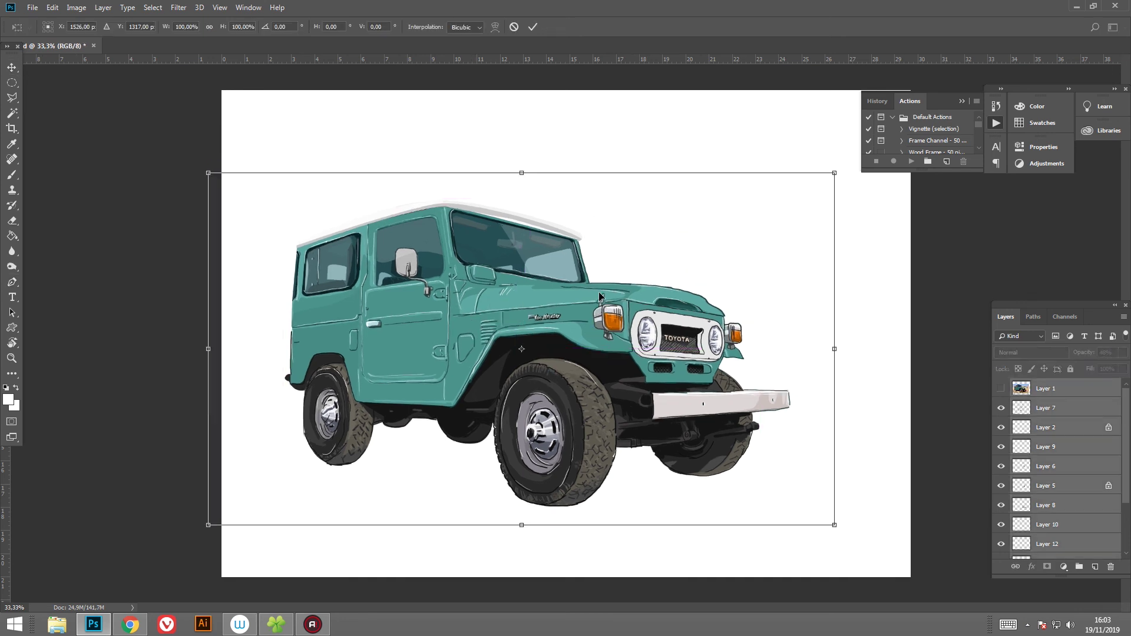
pyautogui.moveTo(842, 164); pyautogui.dragTo(889, 145)
pyautogui.moveTo(531, 322)
pyautogui.mouseDown()
pyautogui.moveTo(549, 323)
pyautogui.moveTo(508, 324)
pyautogui.mouseUp()
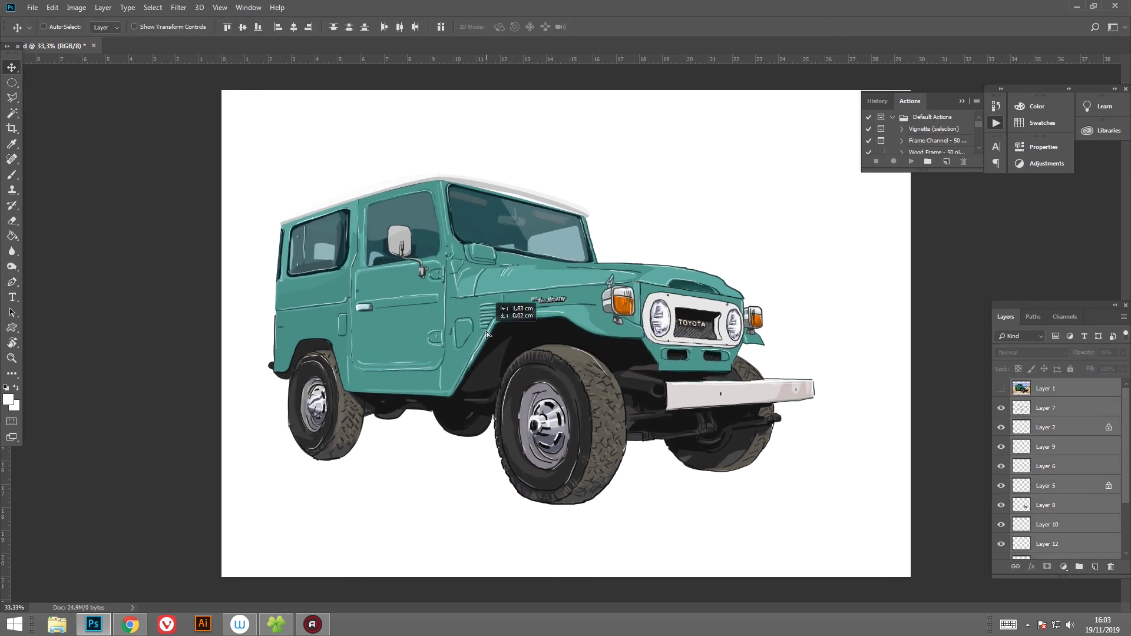
# Step: Pen-trace a closed shadow outline under the jeep from rear to front wheel
pyautogui.press('p')
pyautogui.hotkey('ctrl', 'z')
pyautogui.hotkey('ctrl', 'z')
pyautogui.click(471, 432)
pyautogui.moveTo(318, 456); pyautogui.dragTo(332, 461)
pyautogui.click(412, 466)
pyautogui.click(513, 492)
pyautogui.click(581, 502)
pyautogui.click(663, 500)
pyautogui.moveTo(708, 472); pyautogui.dragTo(756, 467)
pyautogui.moveTo(621, 454); pyautogui.dragTo(607, 456)
pyautogui.click(471, 433)
# Step: Turn the shadow path into a selection on a new layer and fill it dark grey
pyautogui.click(128, 26)
pyautogui.press('Return')
pyautogui.click(1095, 566)
pyautogui.click(9, 400)
pyautogui.click(677, 530)
pyautogui.click(901, 399)
pyautogui.hotkey('alt', 'BackSpace')
pyautogui.hotkey('ctrl', 'd')
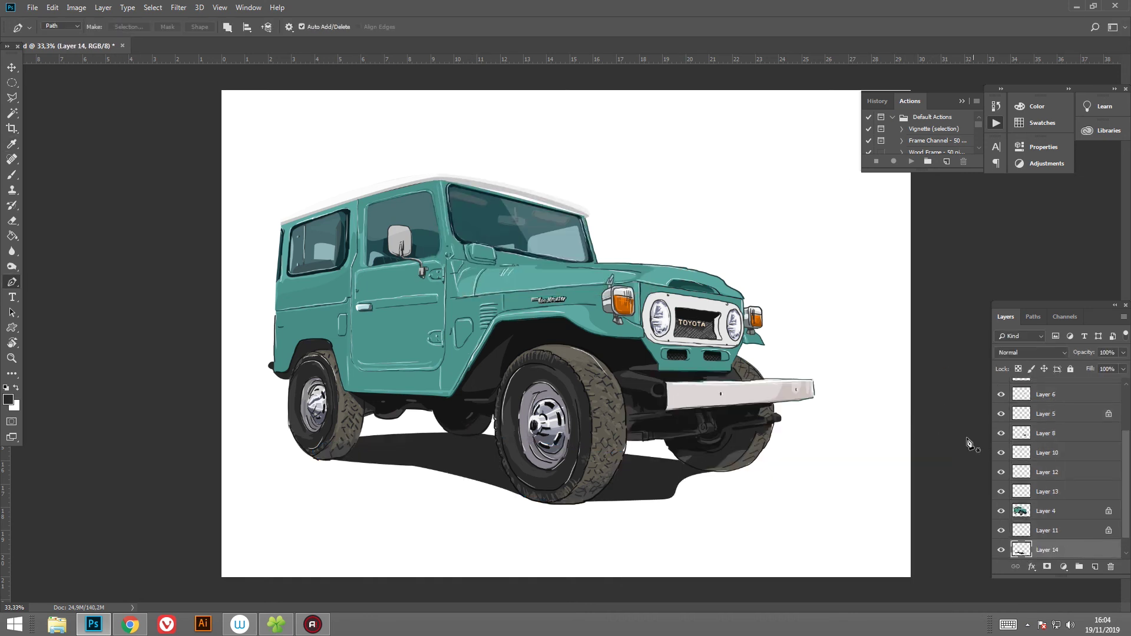
# Step: Fill an elliptical selection beneath the wheels with the dark shadow colour
pyautogui.click(12, 82)
pyautogui.moveTo(330, 454); pyautogui.dragTo(757, 506)
pyautogui.moveTo(686, 474); pyautogui.dragTo(704, 487)
pyautogui.hotkey('alt', 'BackSpace')
pyautogui.hotkey('ctrl', 'd')
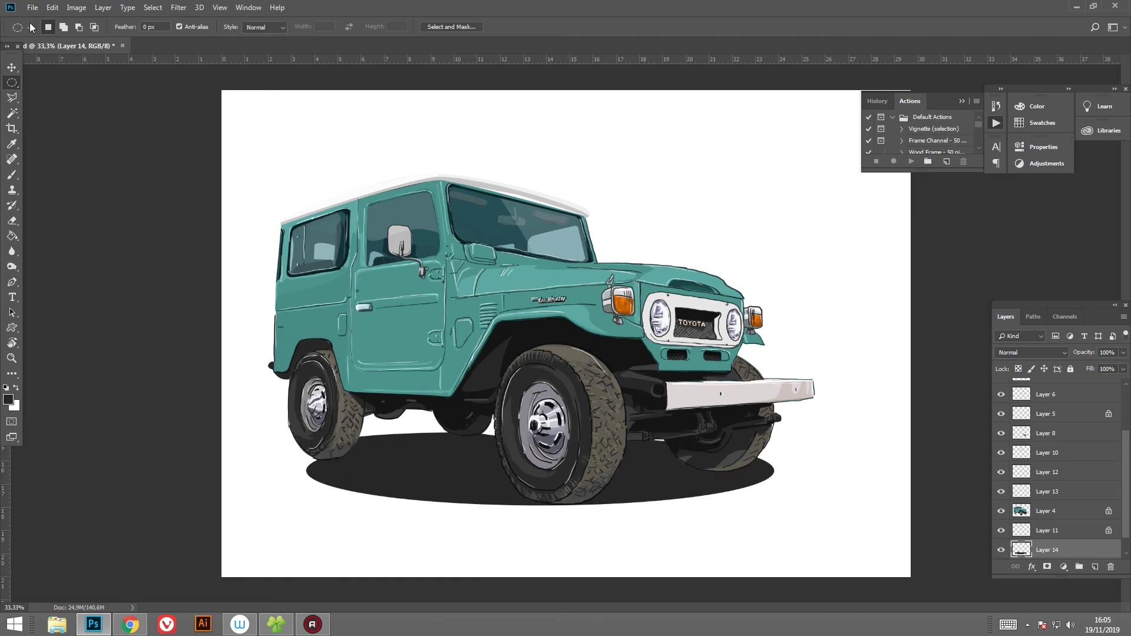
pyautogui.press('v')
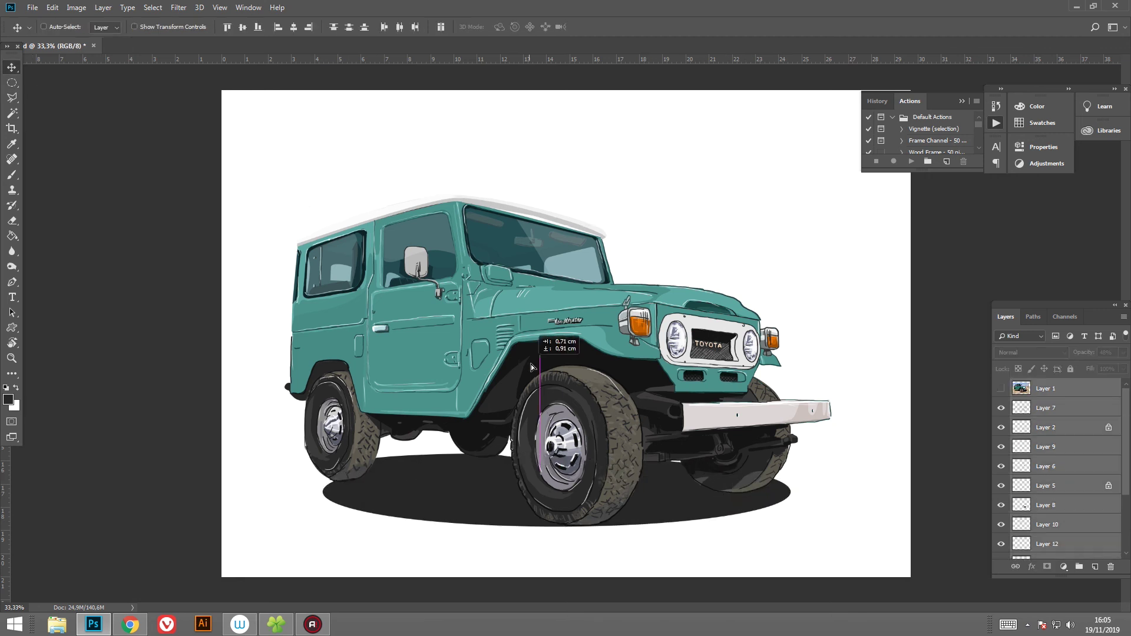
# Step: Move Layer 1 copy down to sit just above the Background layer
pyautogui.scroll(1, 659, 334)
pyautogui.scroll(-1, 660, 334)
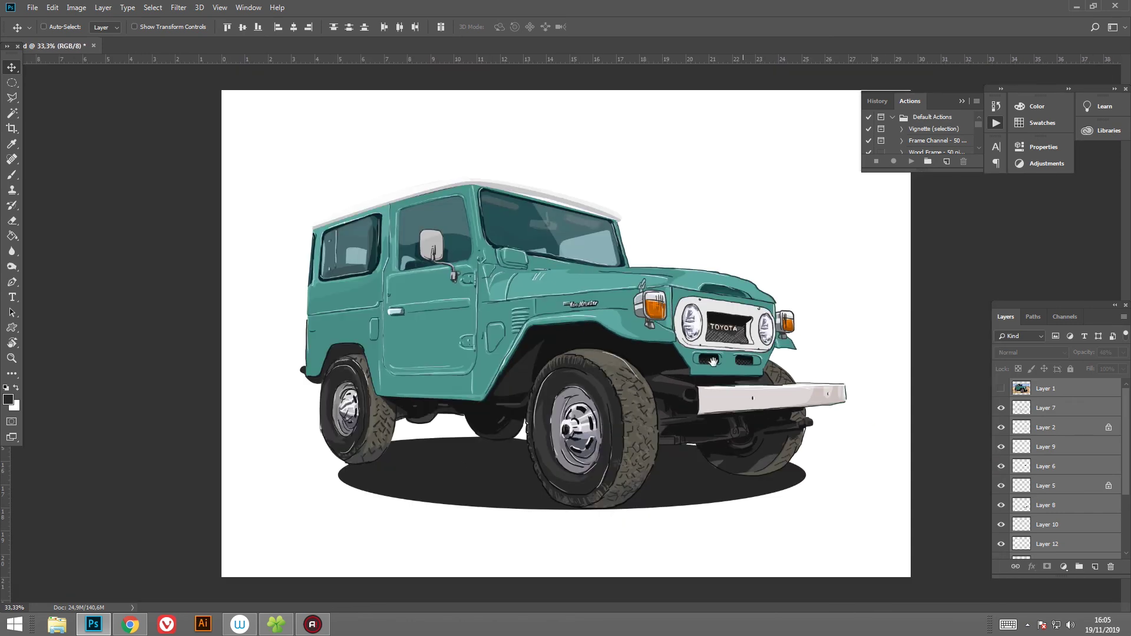
pyautogui.scroll(-3, 1064, 511)
pyautogui.scroll(3, 1078, 531)
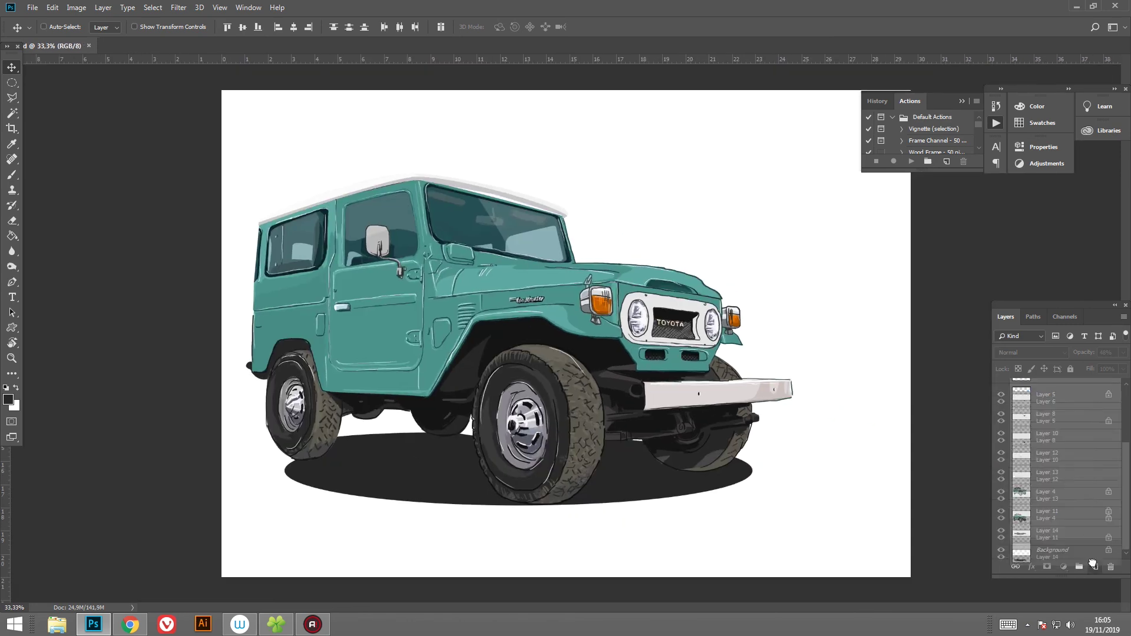
pyautogui.moveTo(1090, 386)
pyautogui.mouseDown()
pyautogui.moveTo(1090, 608)
pyautogui.moveTo(1060, 533)
pyautogui.mouseUp()
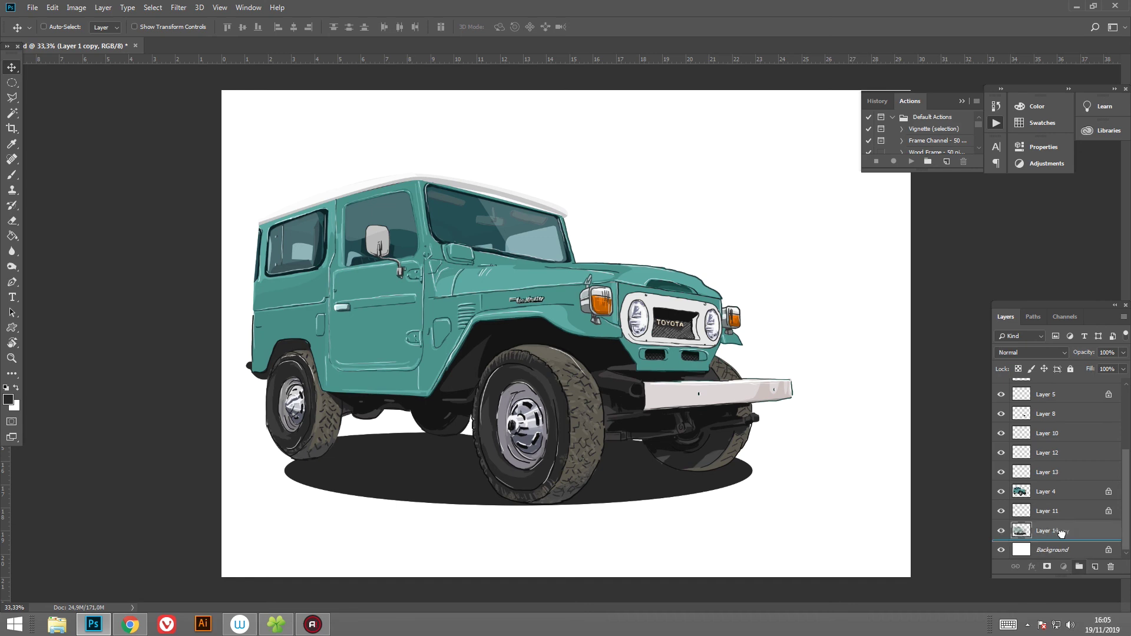
# Step: Enlarge the jeep copy to about 167% and fade it to 20% opacity
pyautogui.hotkey('ctrl', 't')
pyautogui.moveTo(757, 439); pyautogui.dragTo(888, 403)
pyautogui.press('Return')
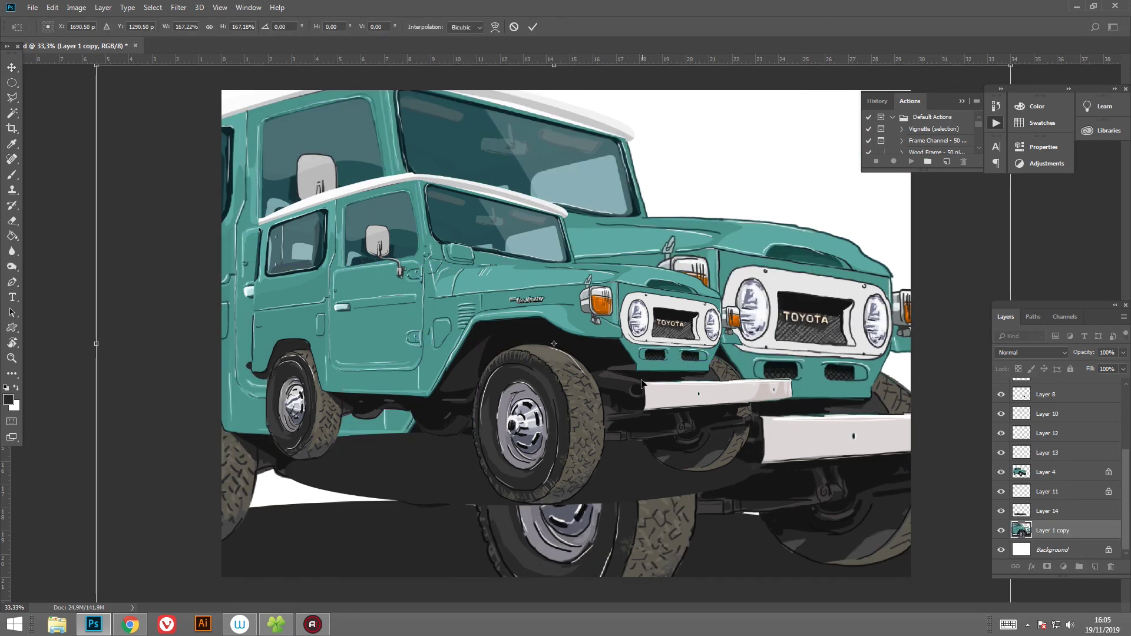
pyautogui.click(1123, 352)
pyautogui.moveTo(1123, 367); pyautogui.dragTo(1081, 367)
# Step: Fill the Background layer with a light beige colour
pyautogui.click(1054, 549)
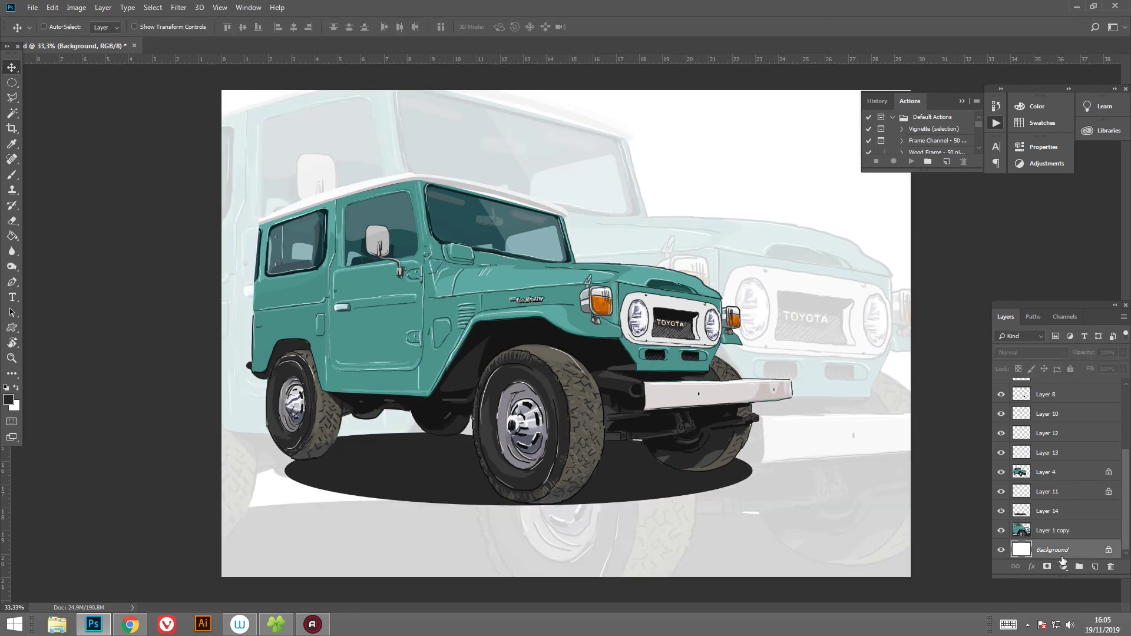
pyautogui.press('i')
pyautogui.click(9, 400)
pyautogui.moveTo(797, 556); pyautogui.dragTo(799, 538)
pyautogui.click(655, 422)
pyautogui.press('Return')
pyautogui.press('v')
pyautogui.hotkey('alt', 'BackSpace')
# Step: Draw and clear a test oval selection, zoom back to 33.3%, and collapse the History panel
pyautogui.hotkey('ctrl', '-')
pyautogui.rightClick(12, 83)
pyautogui.click(59, 96)
pyautogui.moveTo(343, 221)
pyautogui.mouseDown()
pyautogui.moveTo(592, 394)
pyautogui.moveTo(619, 396)
pyautogui.mouseUp()
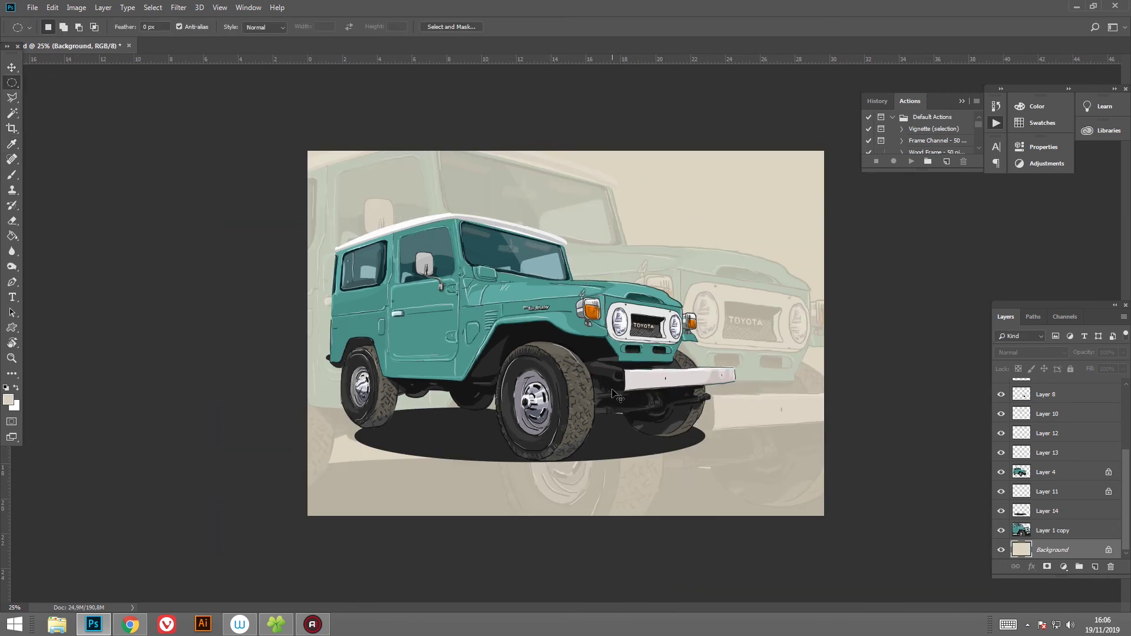
pyautogui.hotkey('ctrl', 'd')
pyautogui.hotkey('ctrl', '+')
pyautogui.click(962, 103)
pyautogui.press('v')
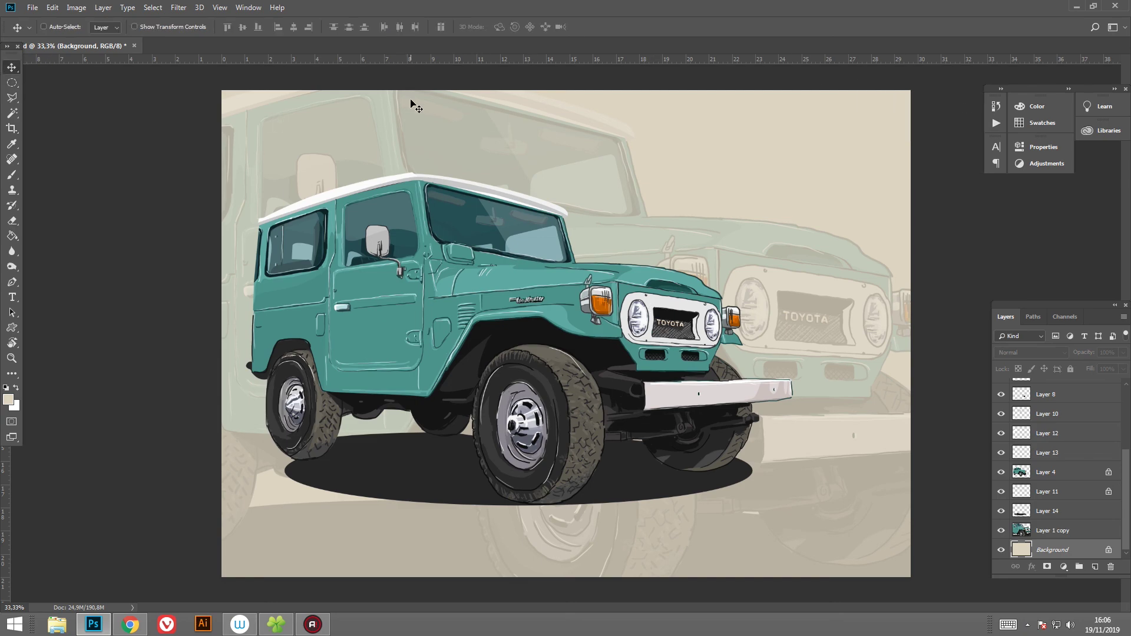